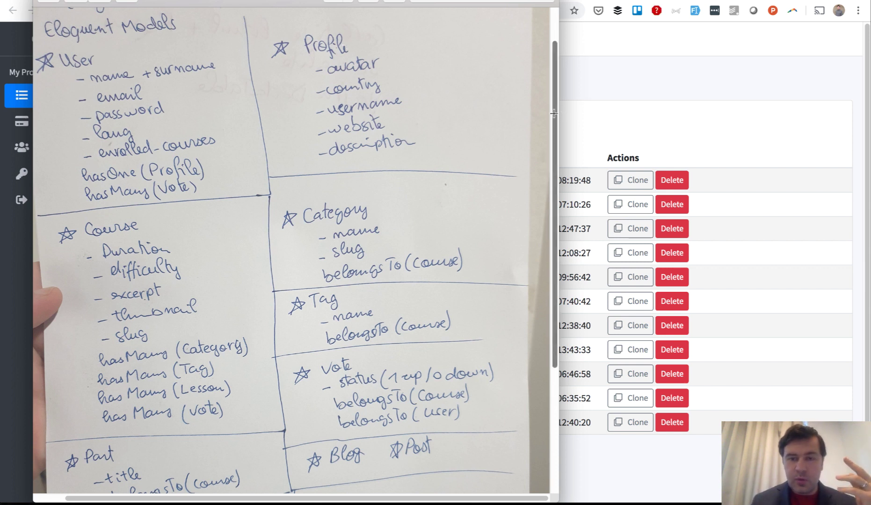
Step: Review the handwritten Eloquent model notes, from User and Profile down to Lesson and Post
left_click_drag(553, 113, 557, 176)
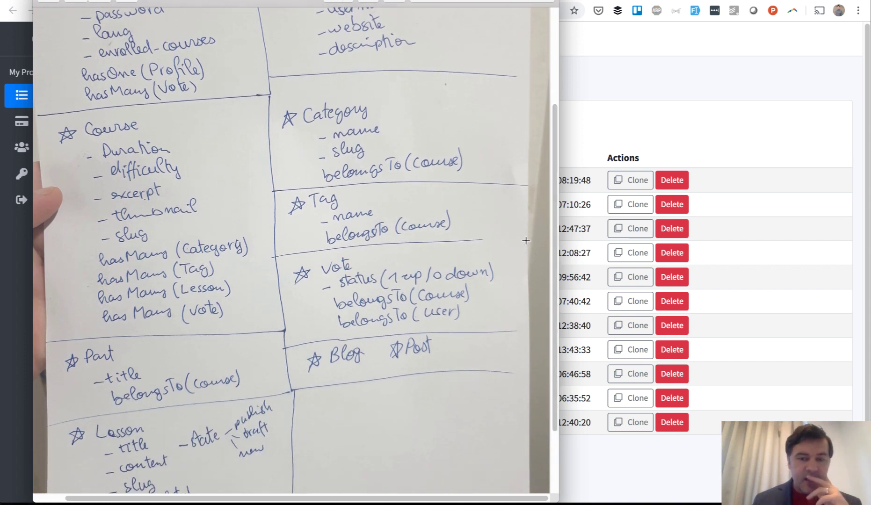
scroll(557, 234, "down", 3)
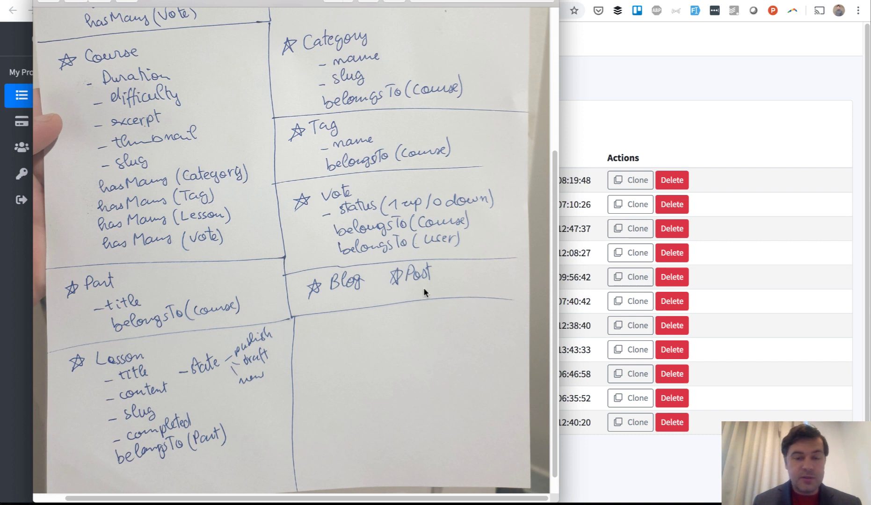
left_click_drag(551, 261, 553, 148)
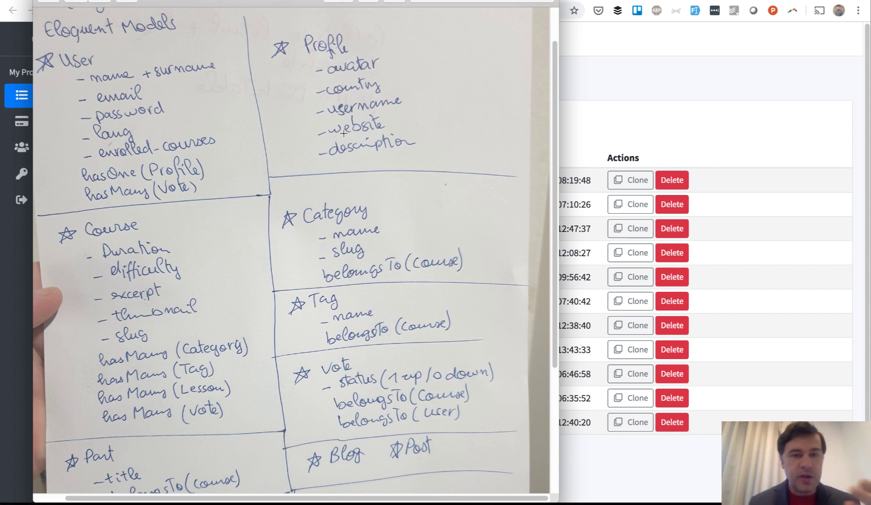
Step: Switch to QuickAdminPanel in the browser and create a new panel named Courses with the CoreUI theme
key("super+Tab")
key("super+Tab")
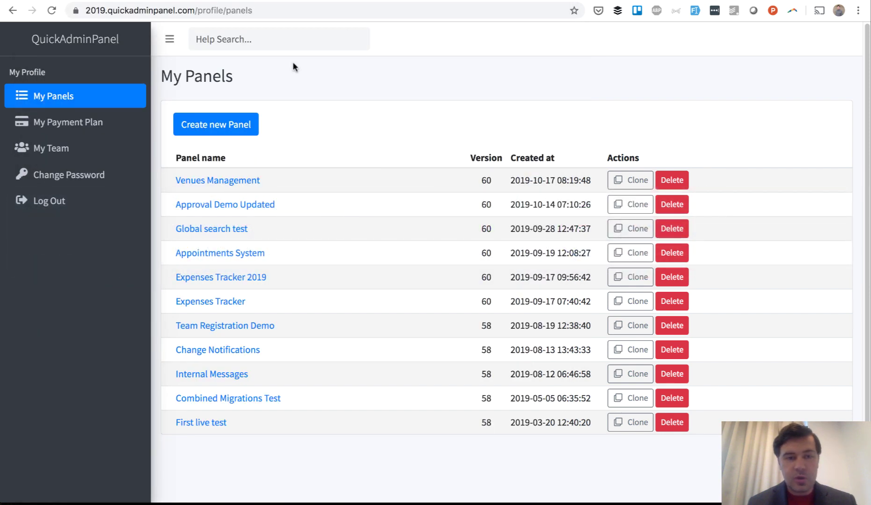
left_click(209, 124)
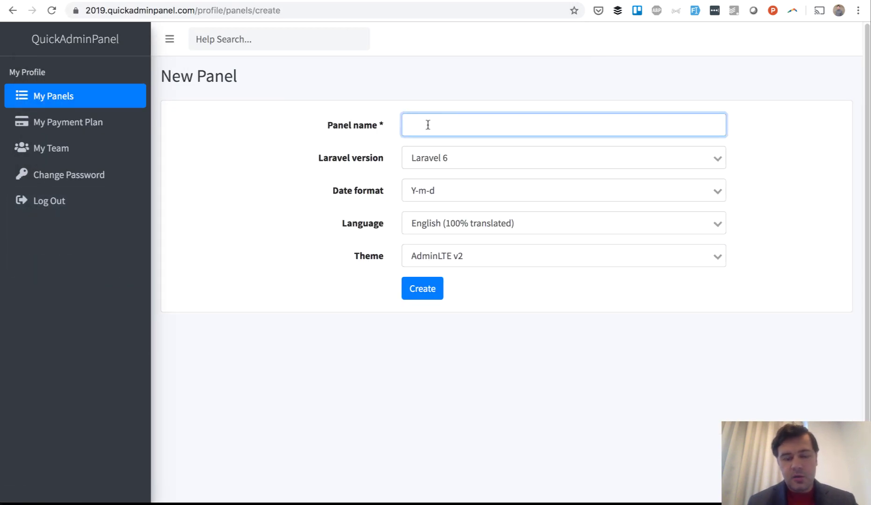
type("Courses")
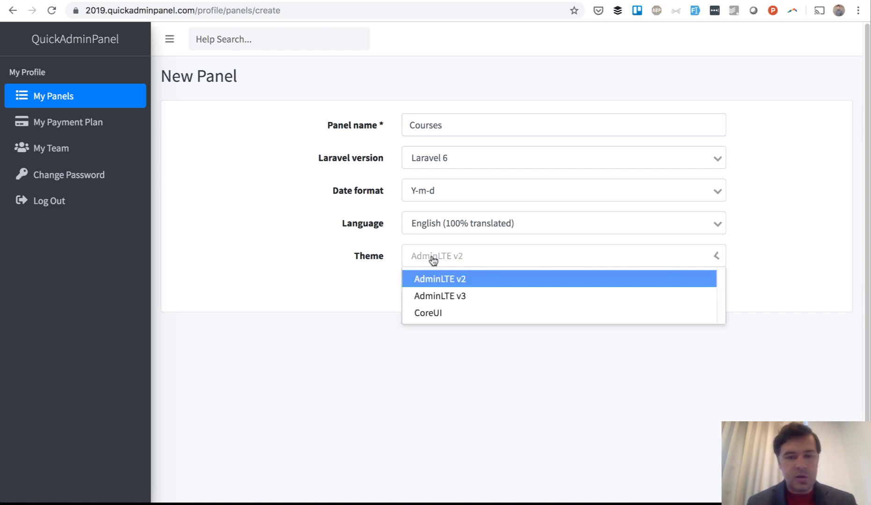
left_click(428, 313)
left_click(426, 286)
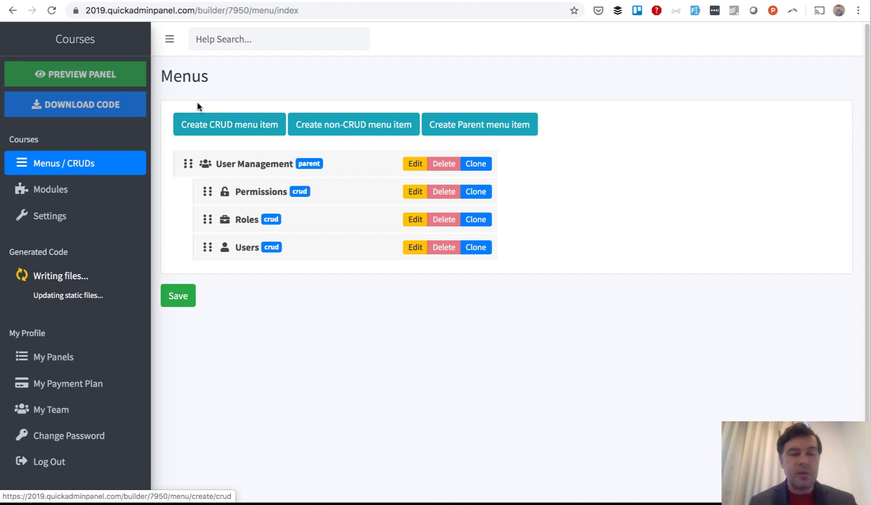
Step: Open the Users CRUD for editing and compare its fields with the User model in the handwritten notes
left_click(416, 248)
key("super+Tab")
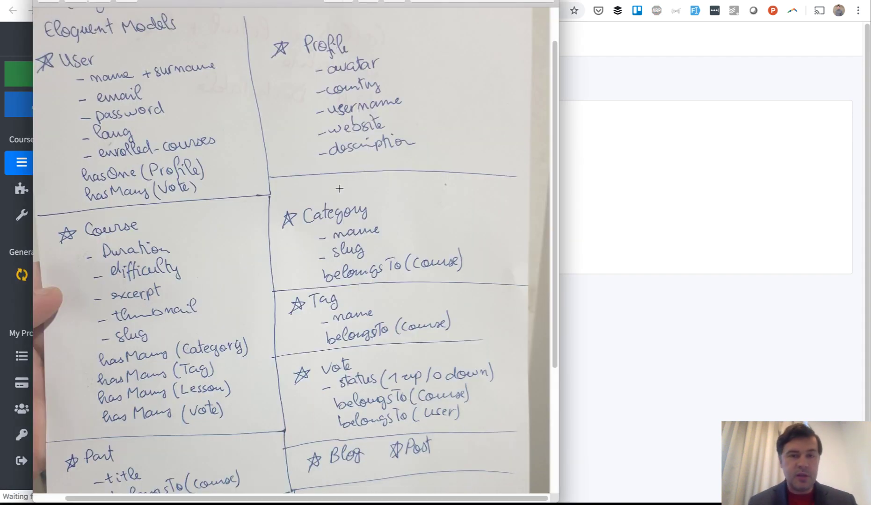
key("super+Tab")
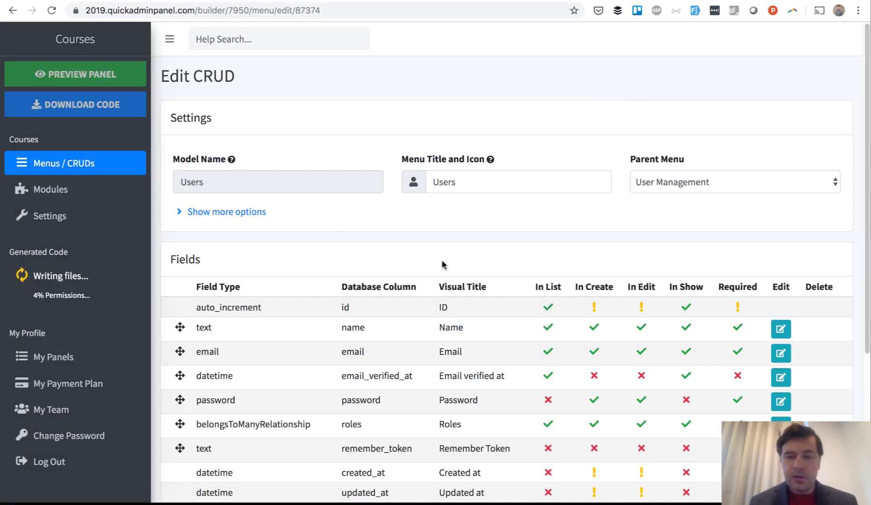
scroll(441, 260, "down", 3)
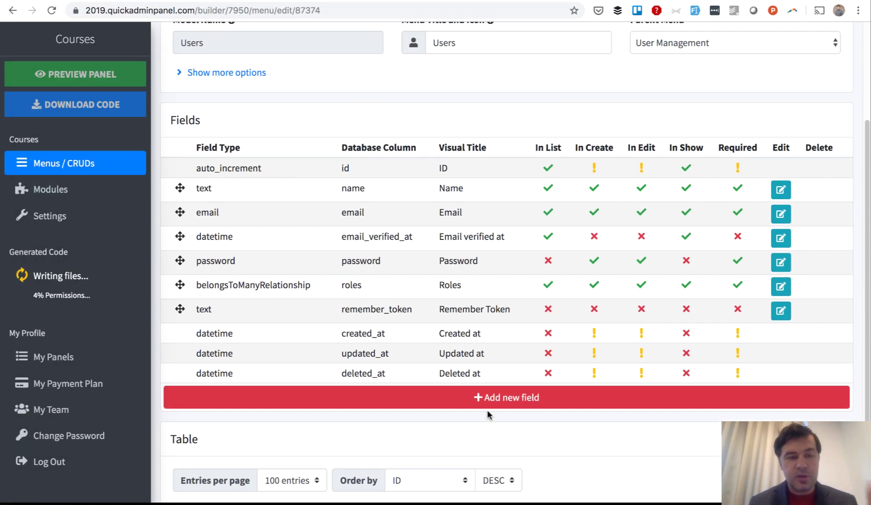
Step: Add a text field with database column surname to Users and move it directly below the name field
left_click(506, 399)
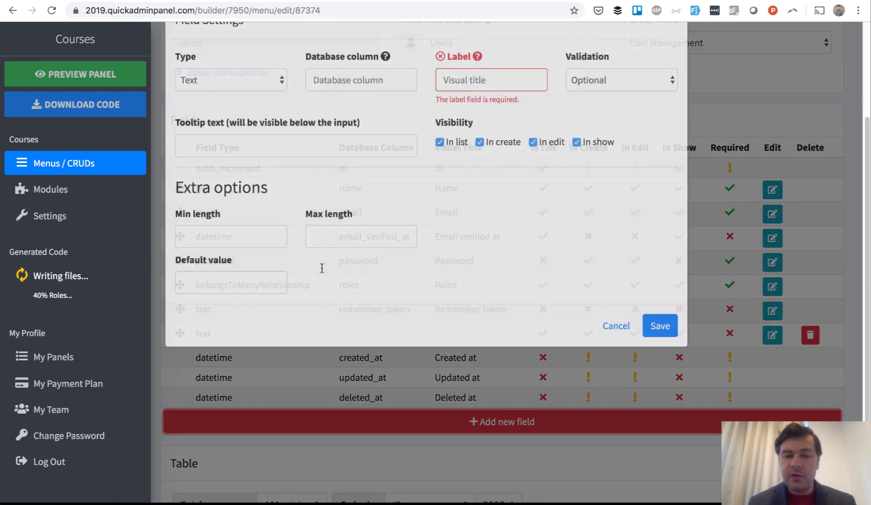
left_click(342, 124)
type("surname")
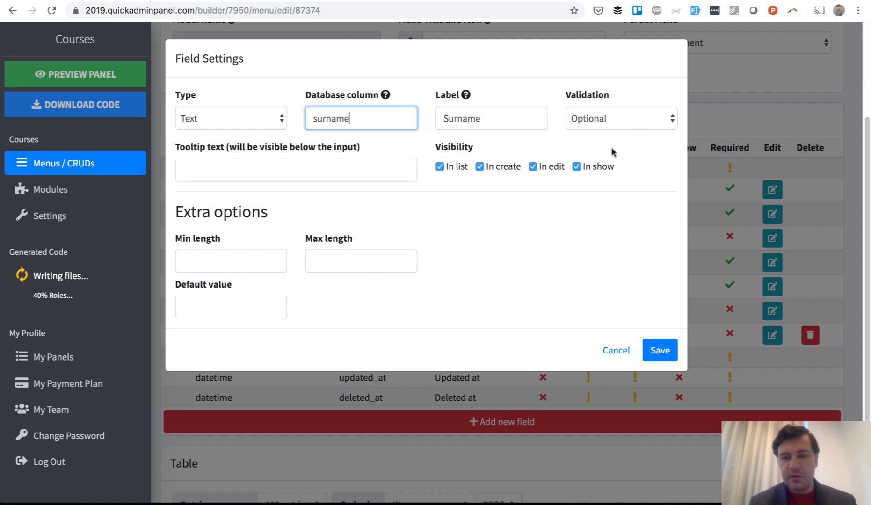
left_click(661, 351)
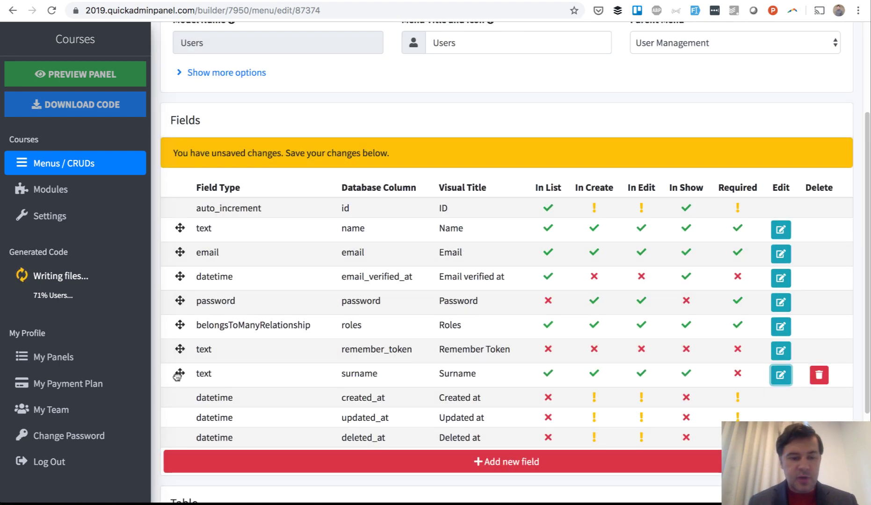
left_click_drag(180, 373, 177, 250)
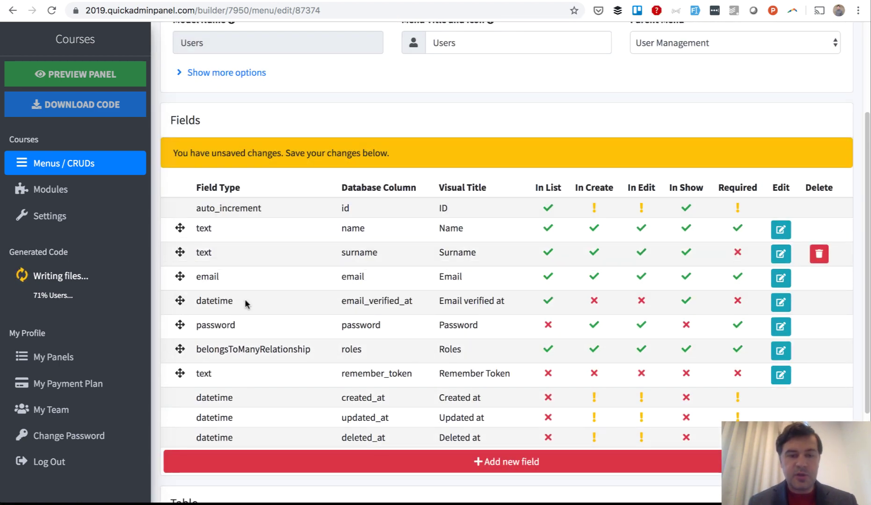
Step: Check the handwritten Profile fields and add a photo field with database column avatar to the Users CRUD
key("super+Tab")
key("super+Tab")
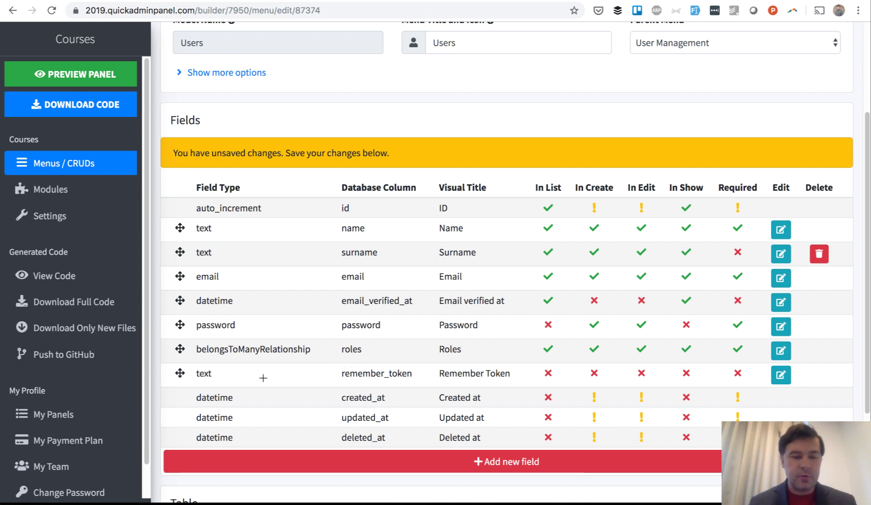
key("alt+Tab")
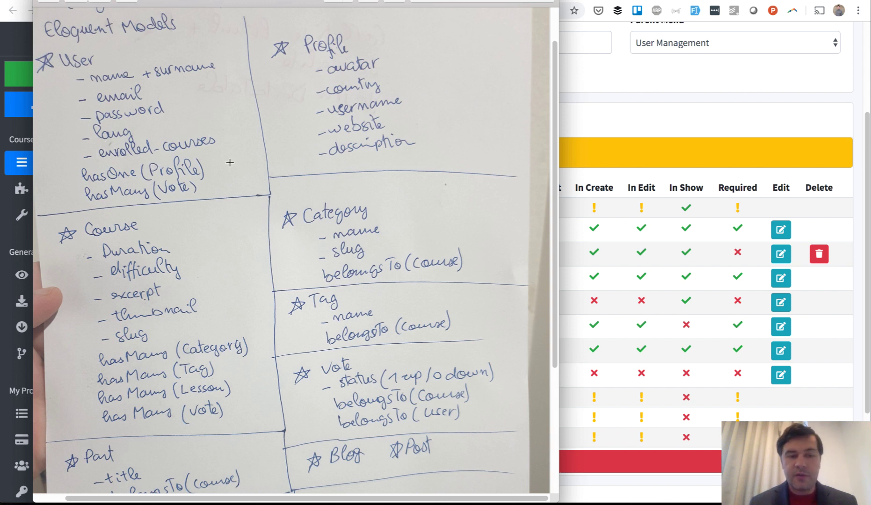
key("super+Tab")
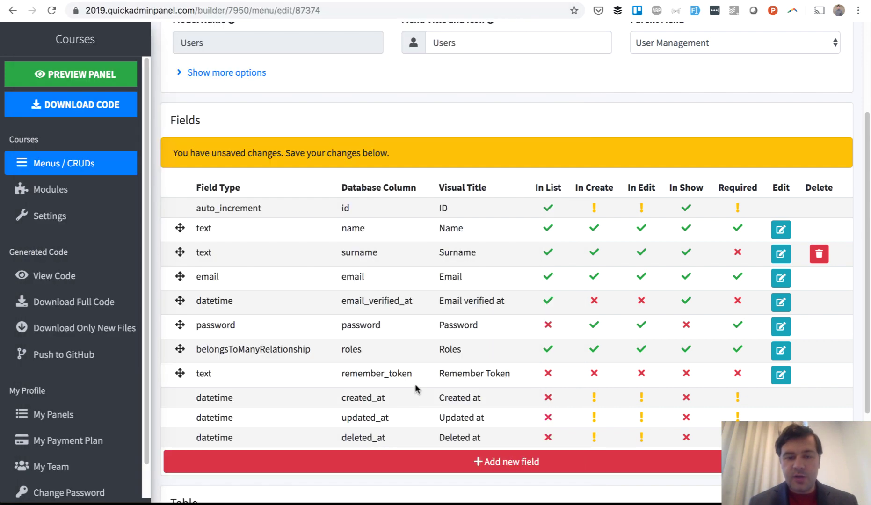
left_click(453, 463)
left_click(248, 117)
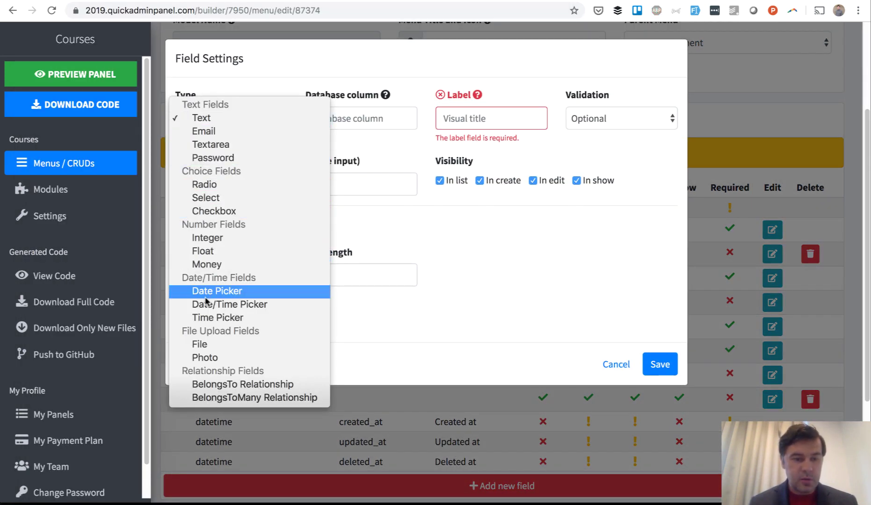
left_click(206, 357)
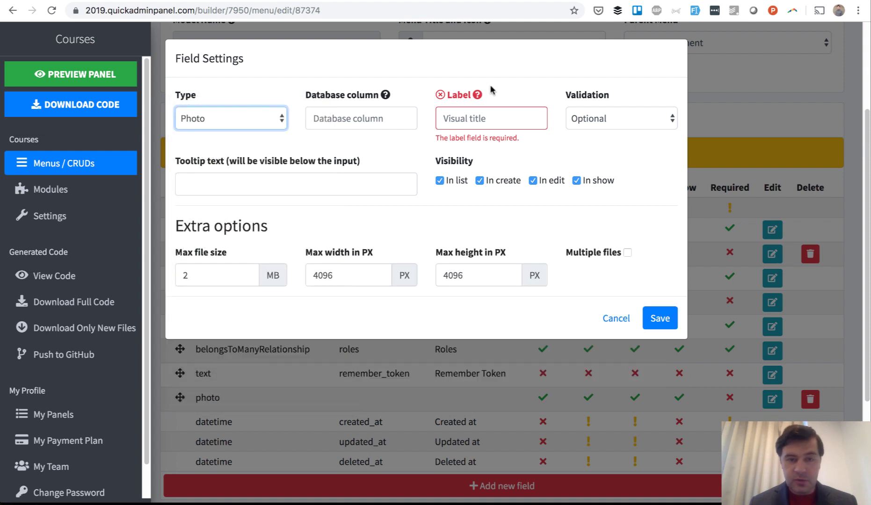
left_click(341, 116)
type("avatar")
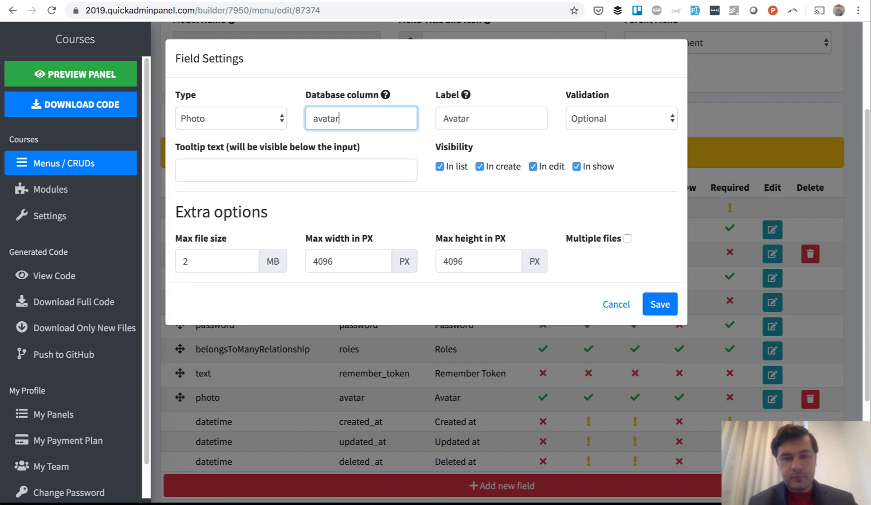
left_click(659, 305)
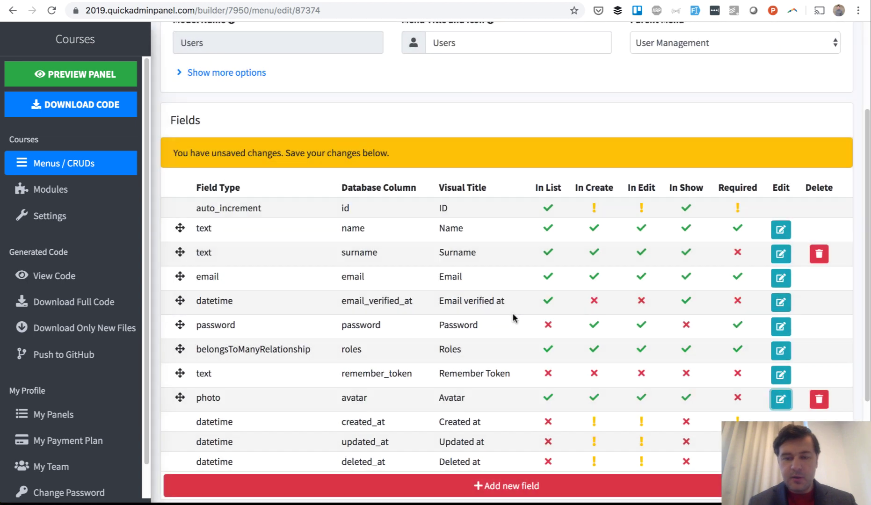
Step: Consult the notes again and add a text field with database column username and Required validation to Users
key("super+Tab")
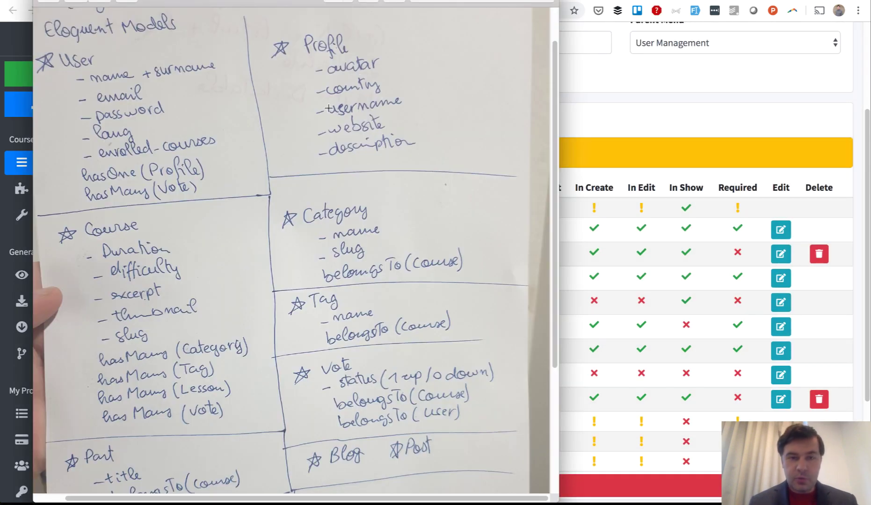
key("super+Tab")
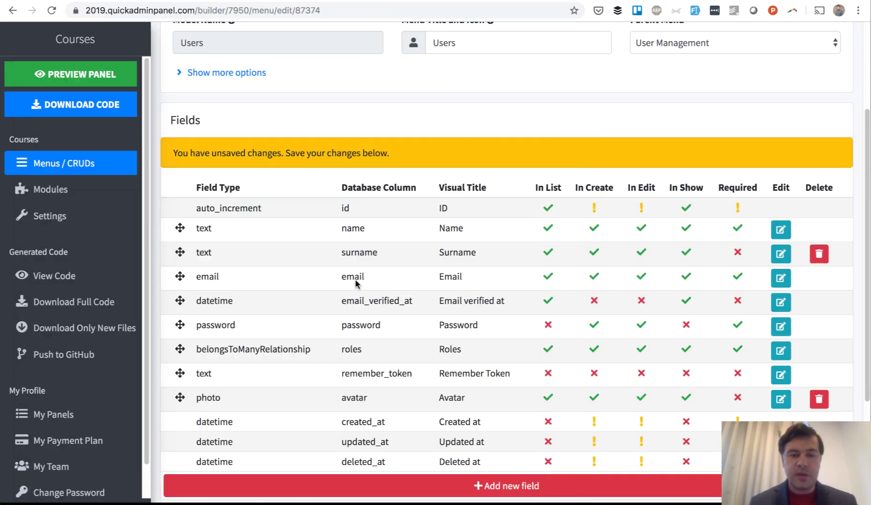
left_click(447, 486)
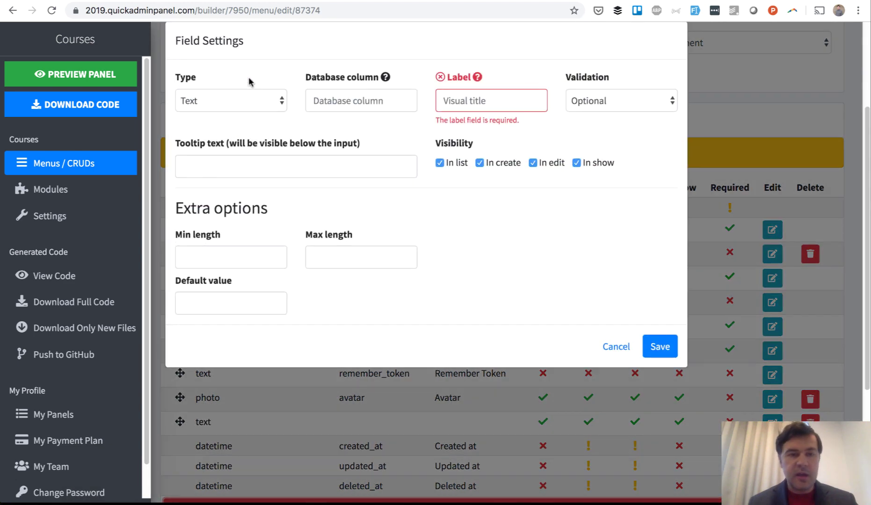
left_click(324, 114)
type("username")
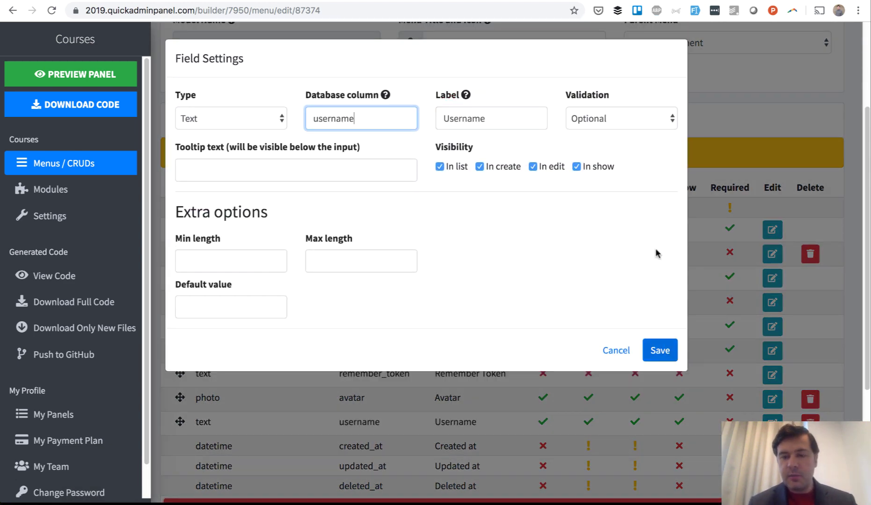
left_click(627, 122)
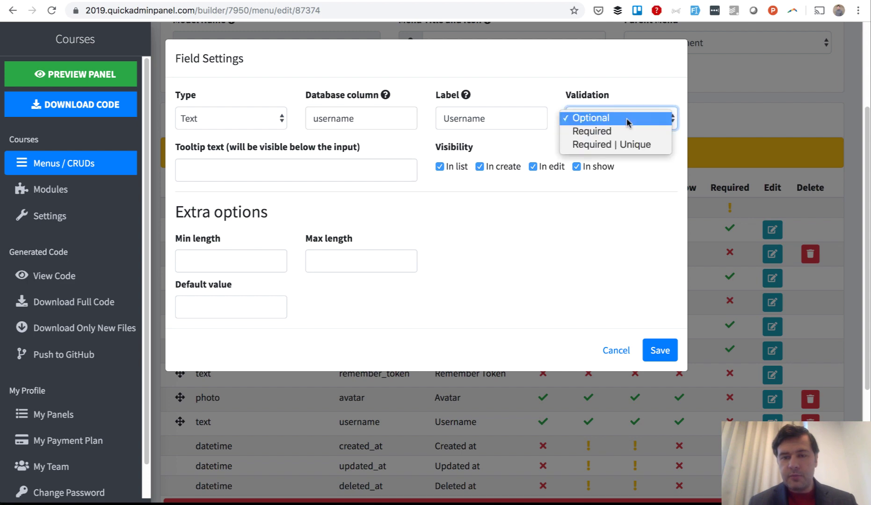
left_click(618, 131)
left_click(660, 351)
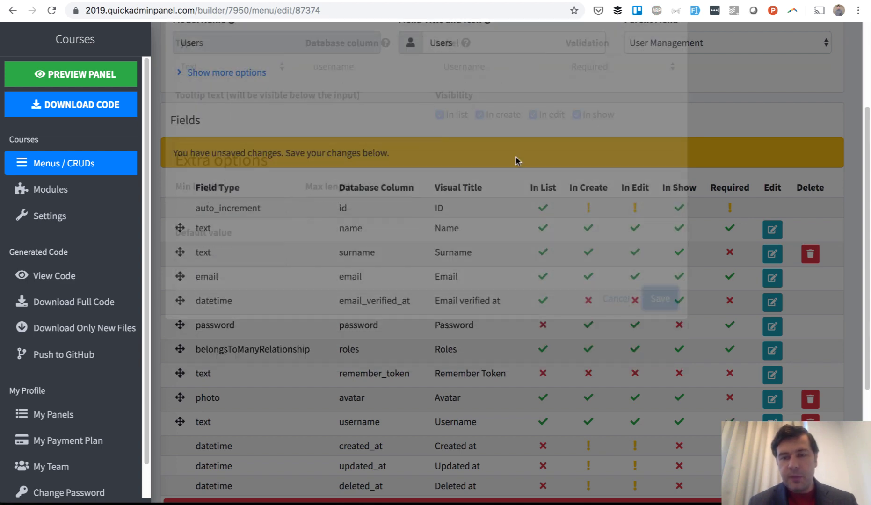
Step: Recheck the Profile notes and add an optional text field with database column website to Users
scroll(446, 122, "down", 4)
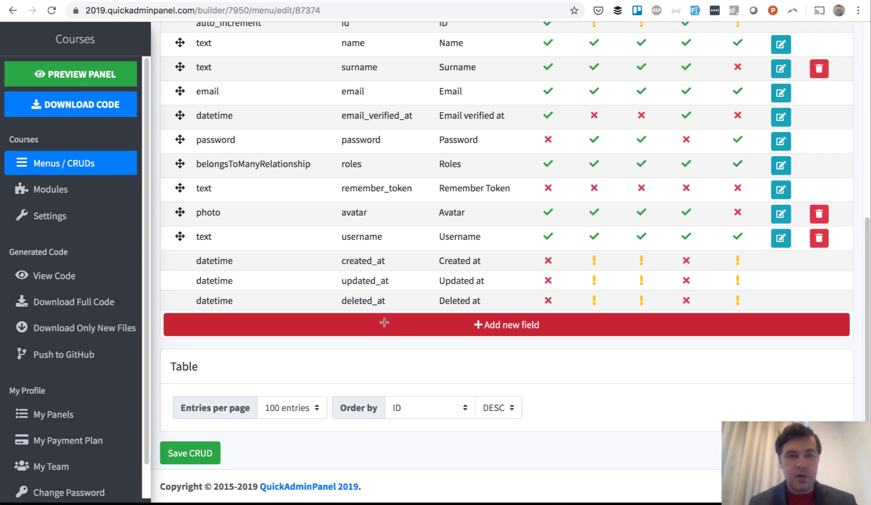
key("super+Tab")
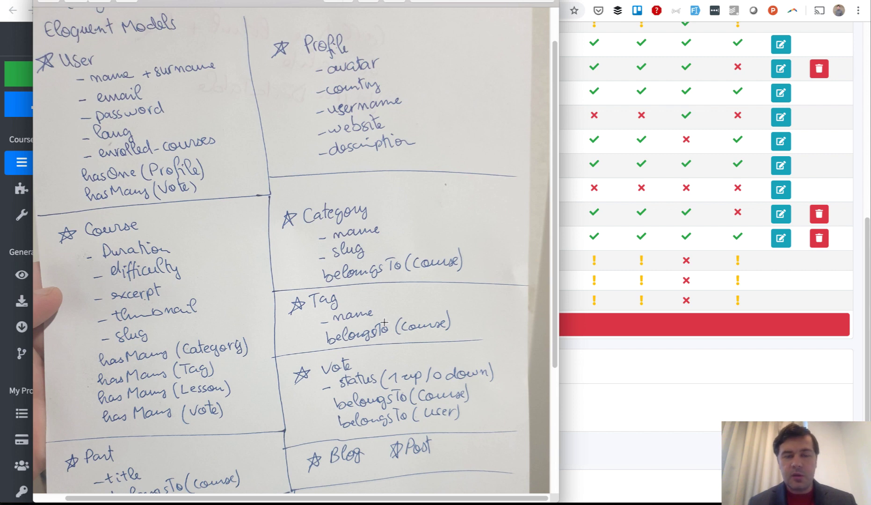
key("super+Tab")
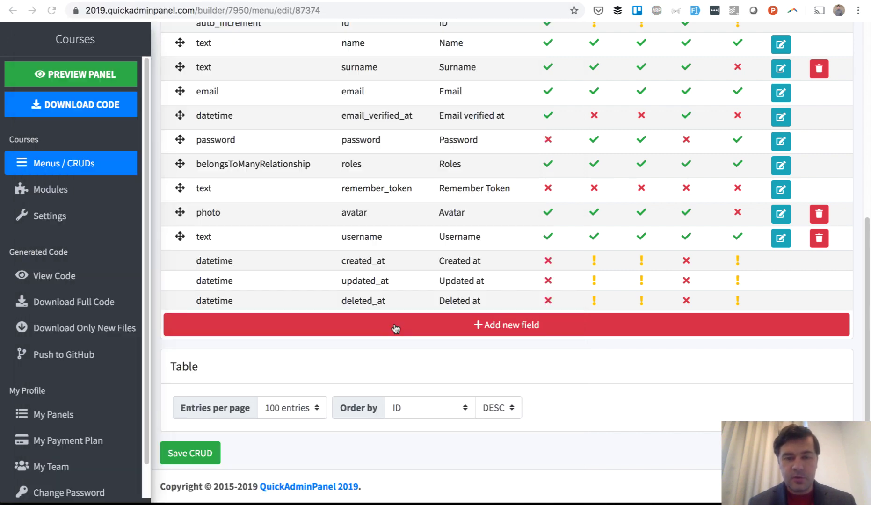
left_click(424, 327)
left_click(247, 113)
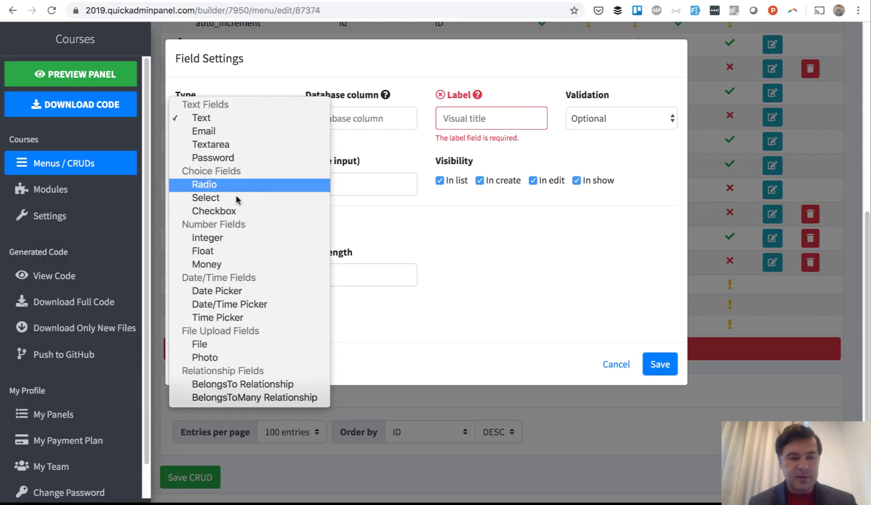
left_click(225, 120)
left_click(322, 114)
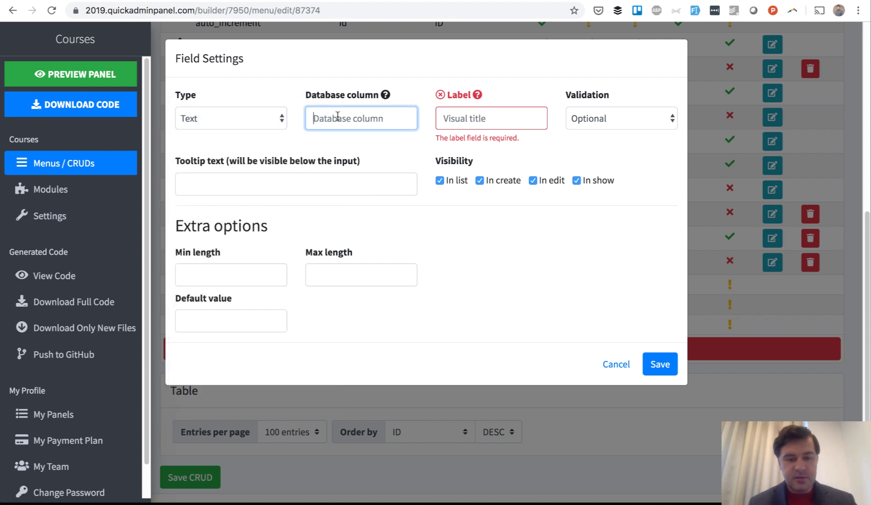
type("website")
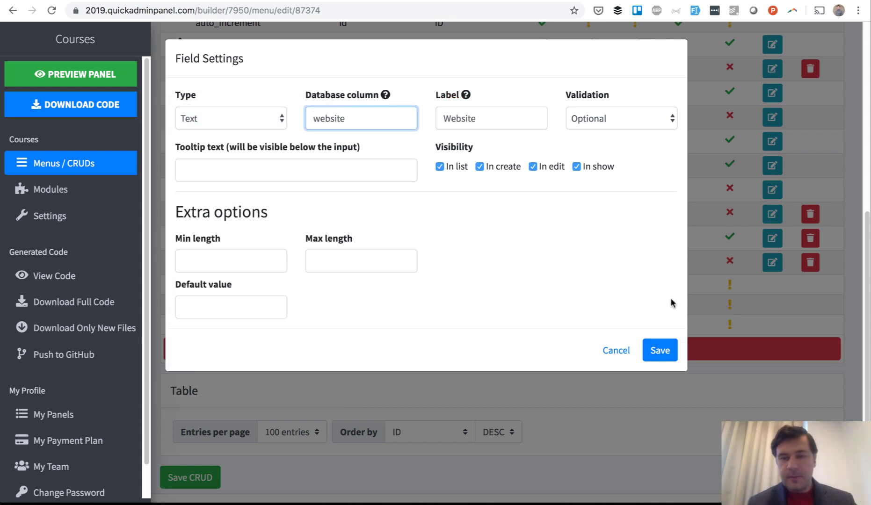
left_click(661, 350)
Step: Add an optional textarea field with database column description to Users and save the CRUD
left_click(444, 348)
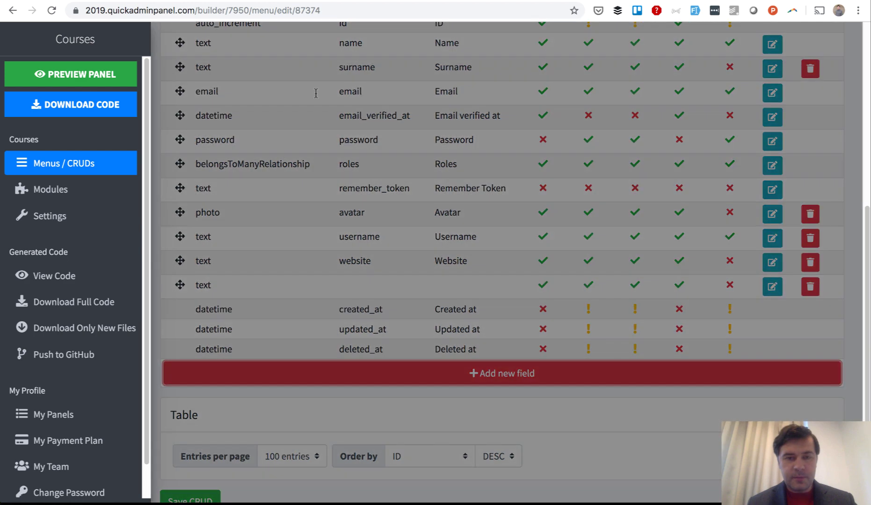
left_click(218, 117)
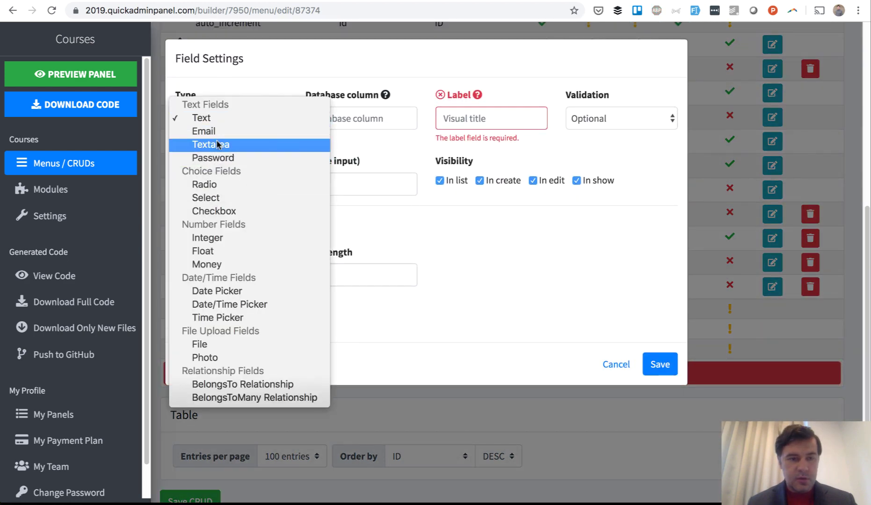
left_click(231, 143)
left_click(335, 118)
type("description")
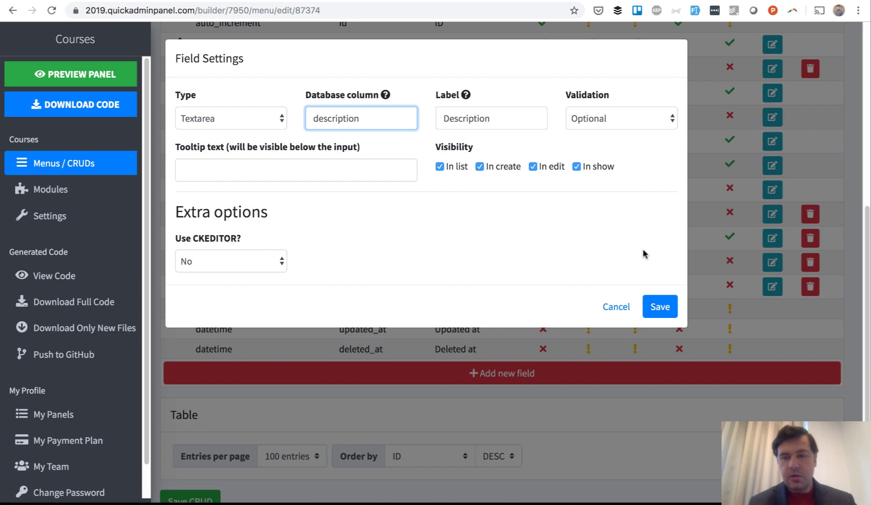
left_click(658, 307)
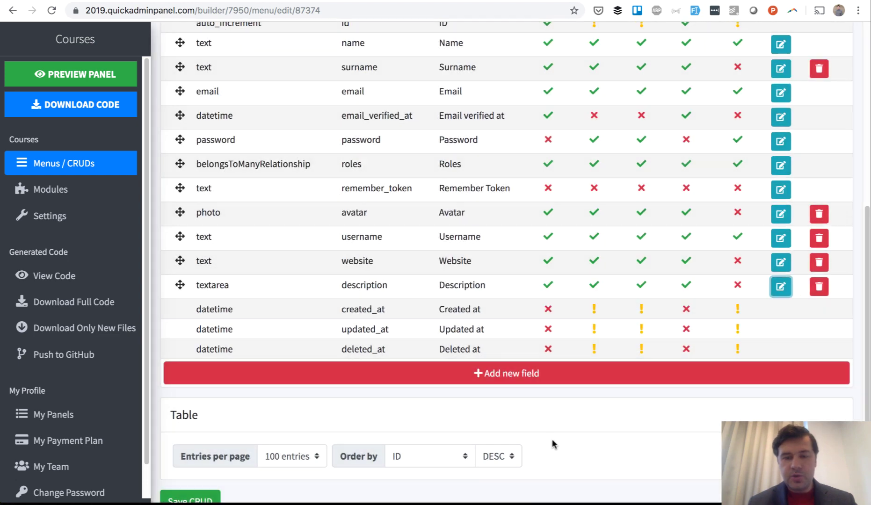
left_click(201, 497)
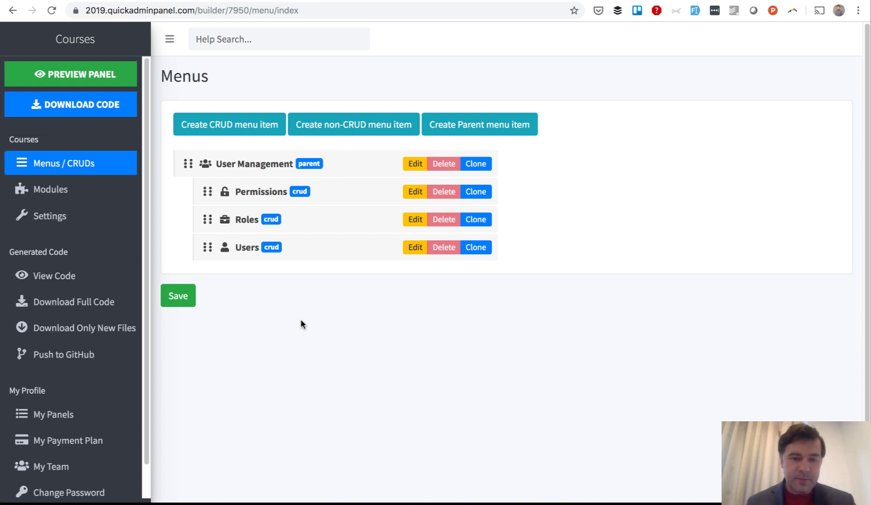
Step: Check the handwritten notes for the User language attribute and start a new CRUD with the model name Languages
key("super+Tab")
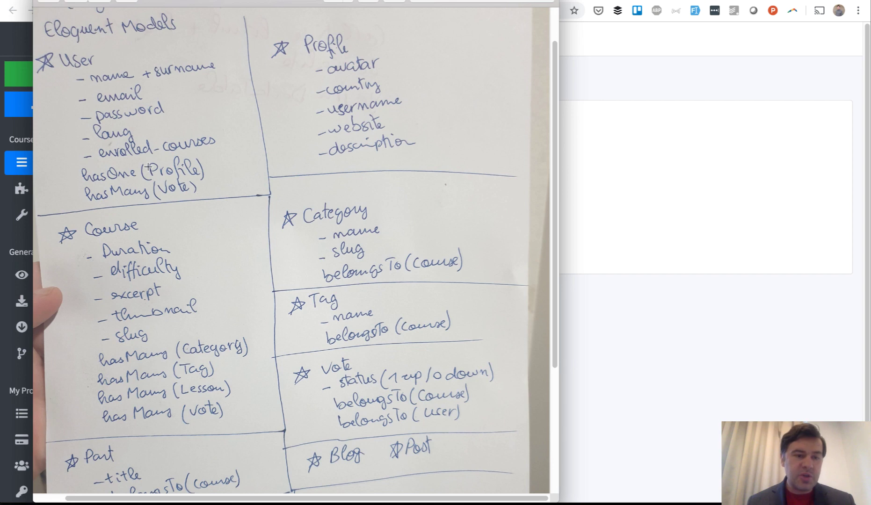
key("super+Tab")
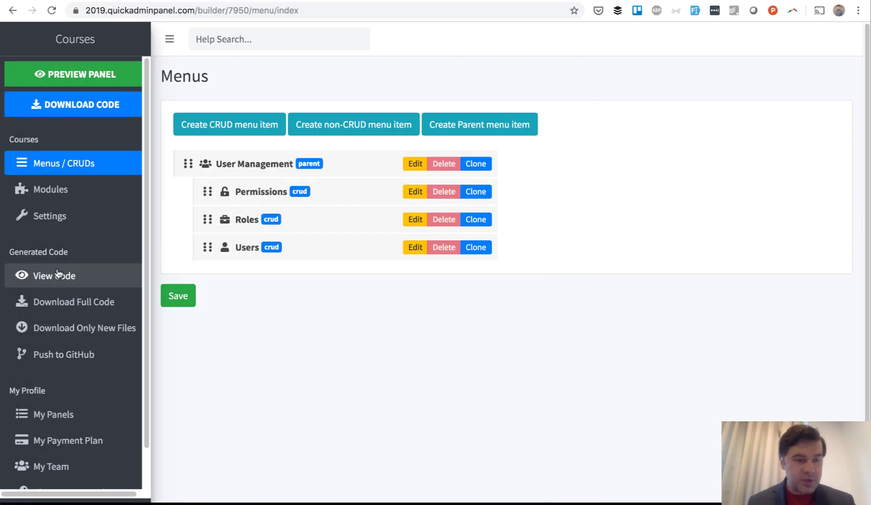
left_click(230, 129)
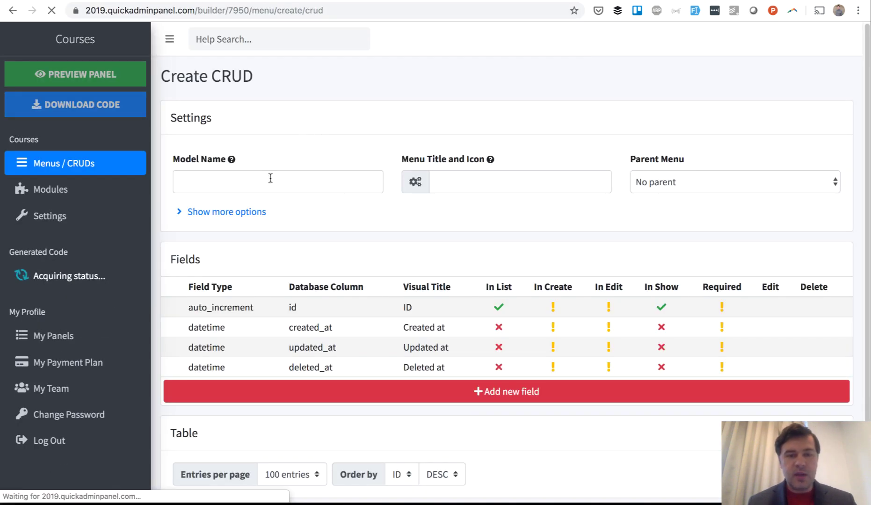
left_click(268, 177)
type("Language")
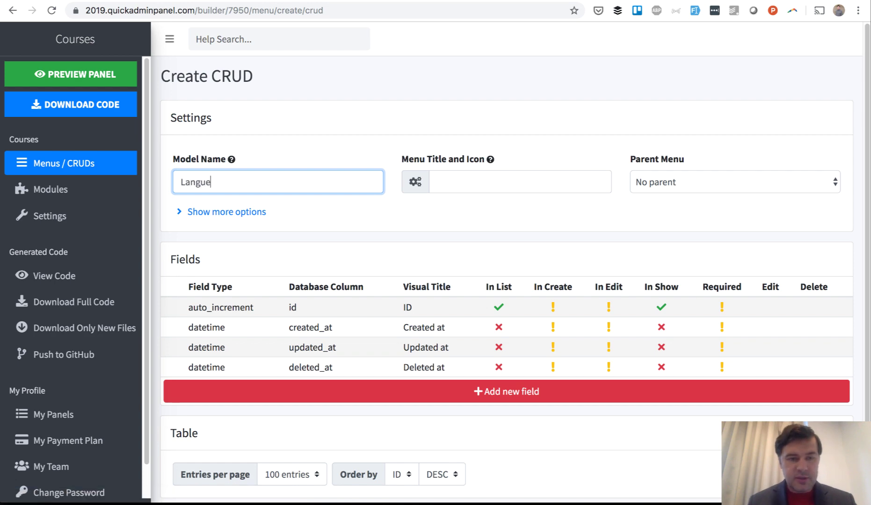
key("BackSpace")
type("age")
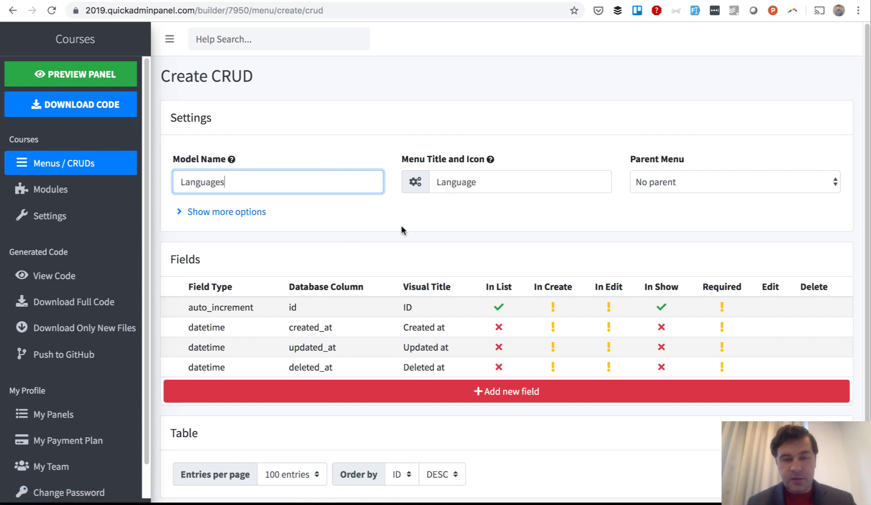
type("s")
left_click(401, 225)
Step: Add an optional text field with database column name to the Languages CRUD
left_click(444, 391)
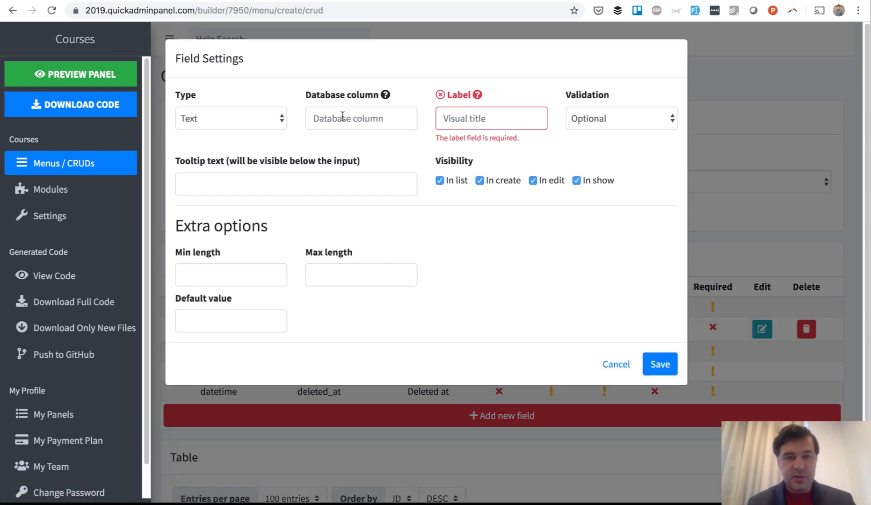
left_click(343, 116)
type("name")
left_click(666, 359)
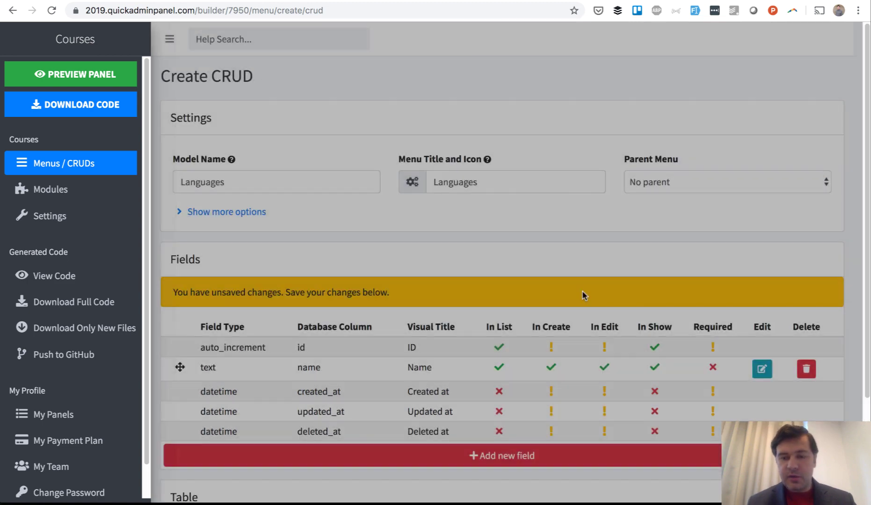
Step: Add an optional text field with database column iso_code to Languages and save the CRUD
left_click(362, 451)
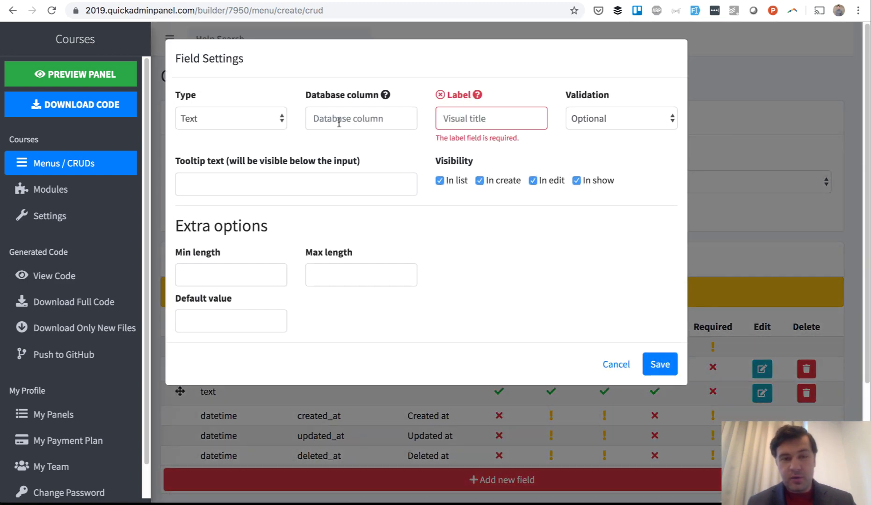
left_click(340, 120)
type("iso_code")
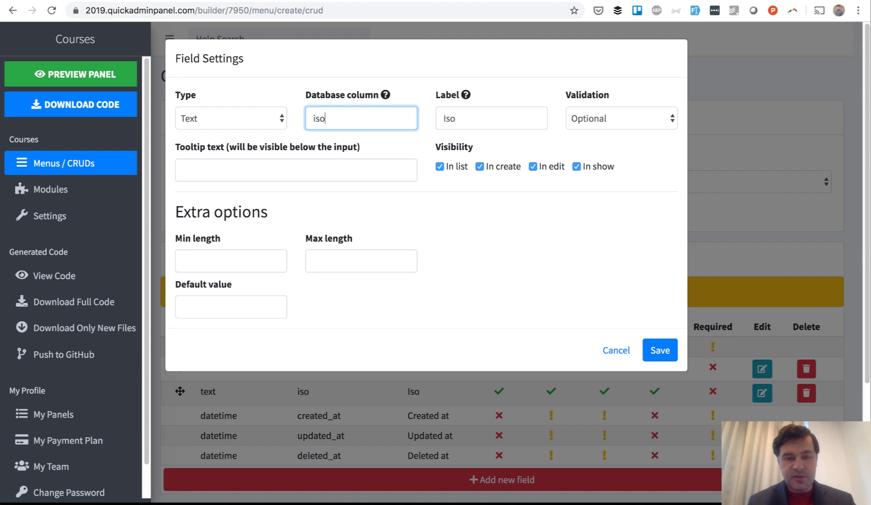
left_click(659, 351)
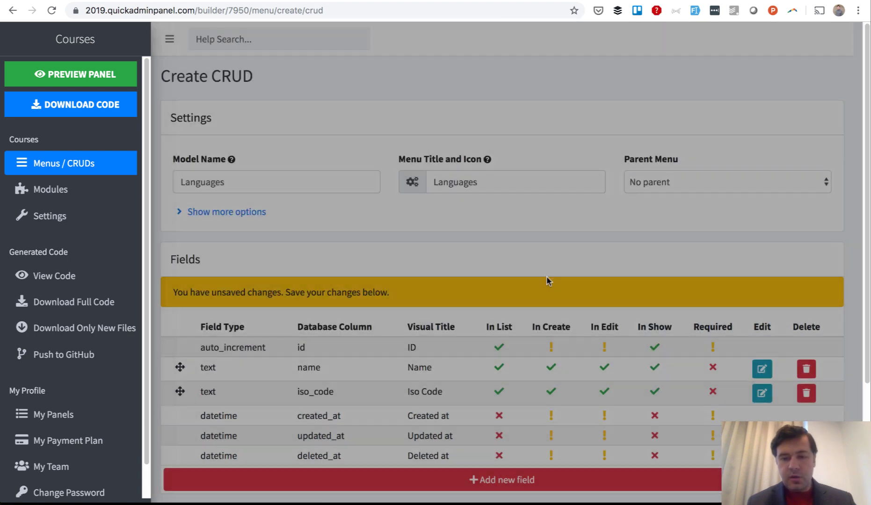
scroll(517, 255, "down", 3)
left_click(190, 454)
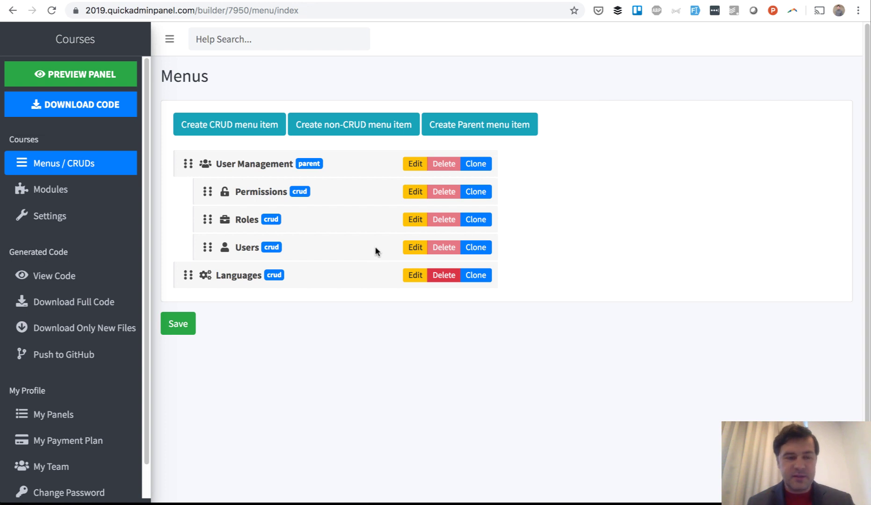
Step: Reopen the Users CRUD and set up a new BelongsTo Relationship field with database column language
left_click(414, 248)
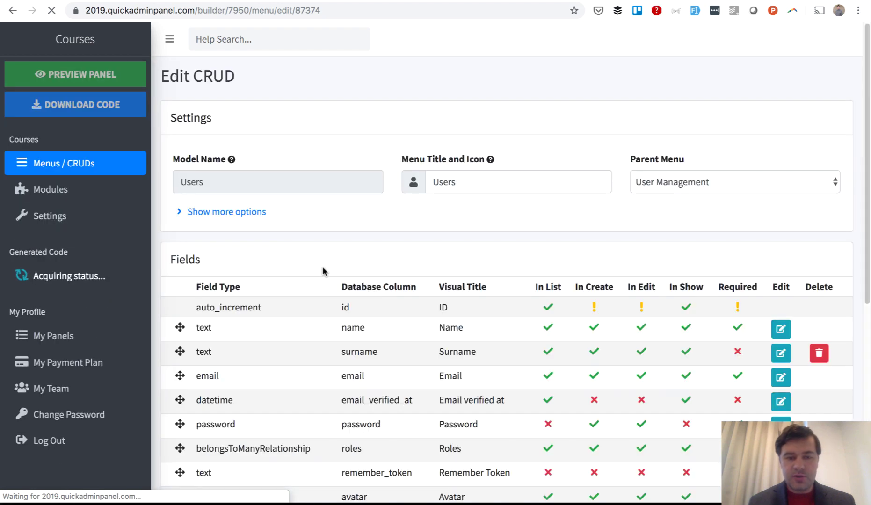
scroll(323, 267, "down", 7)
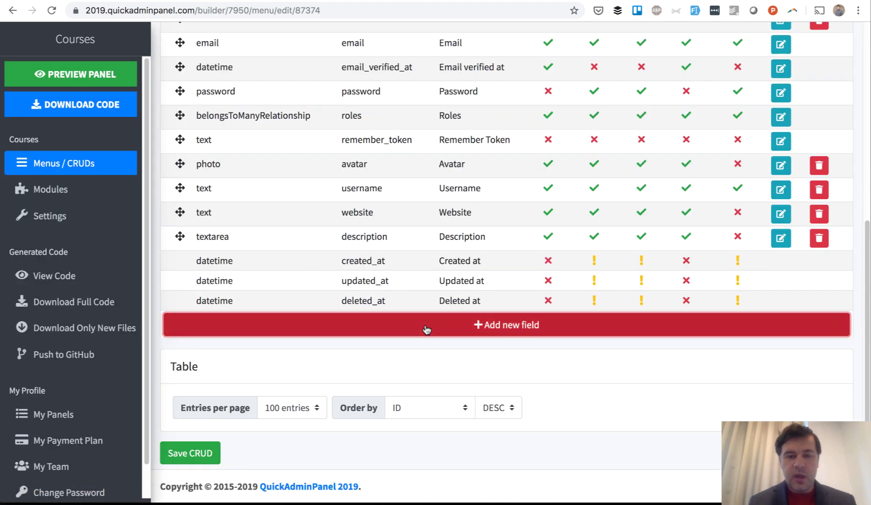
left_click(426, 330)
left_click(249, 118)
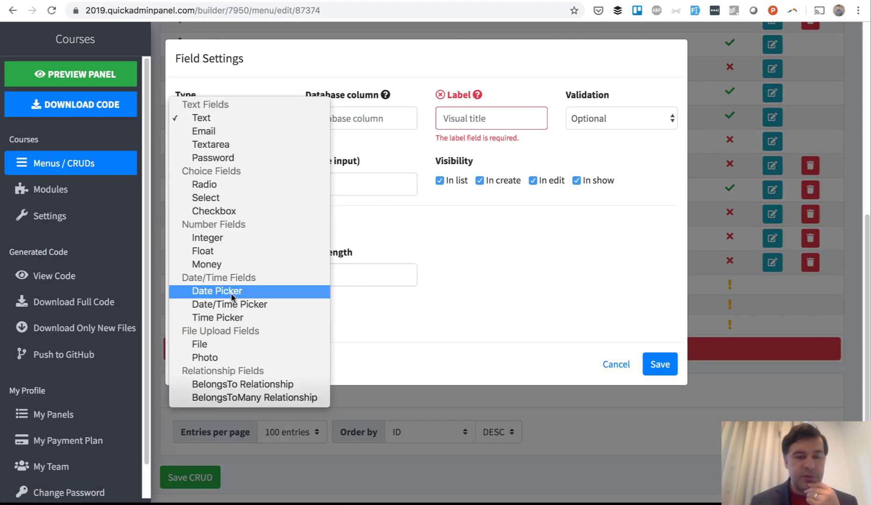
left_click(240, 387)
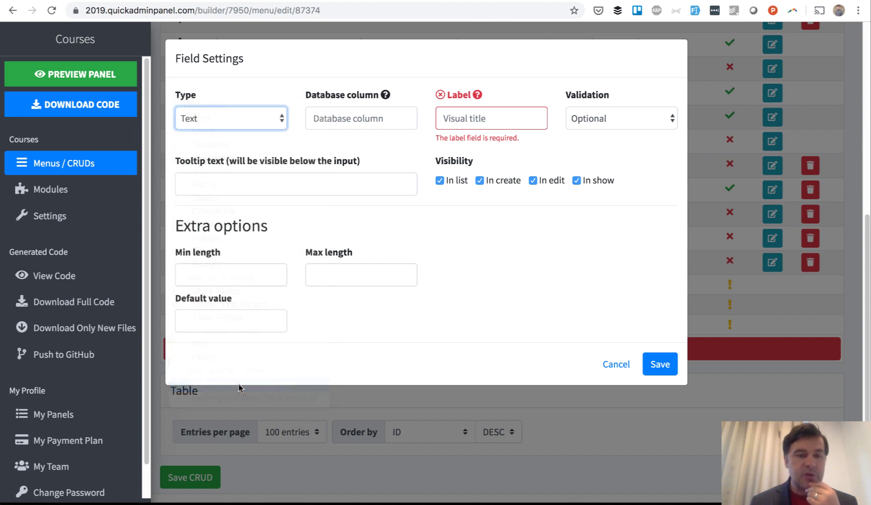
left_click(324, 122)
type("language")
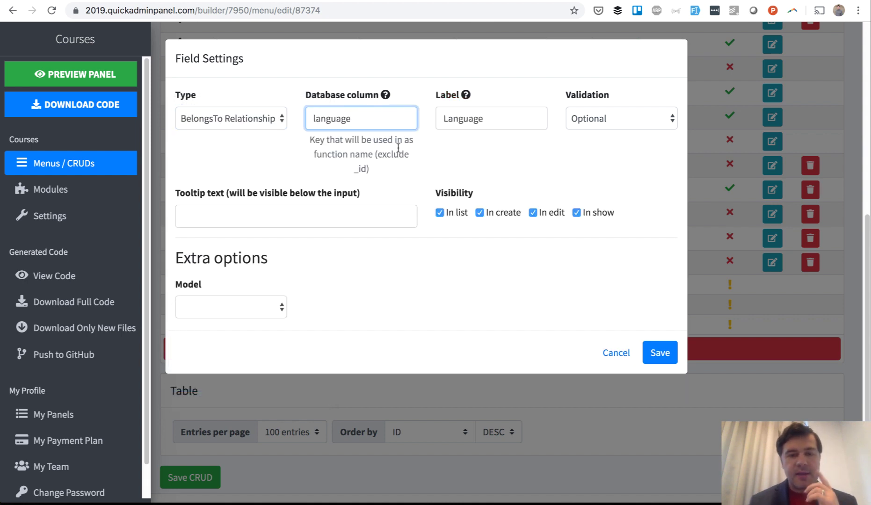
left_click(410, 164)
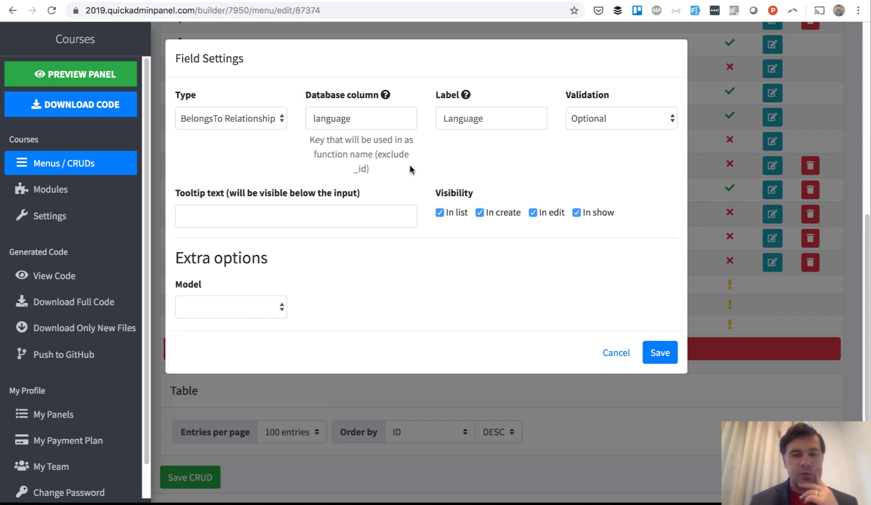
left_click(368, 172)
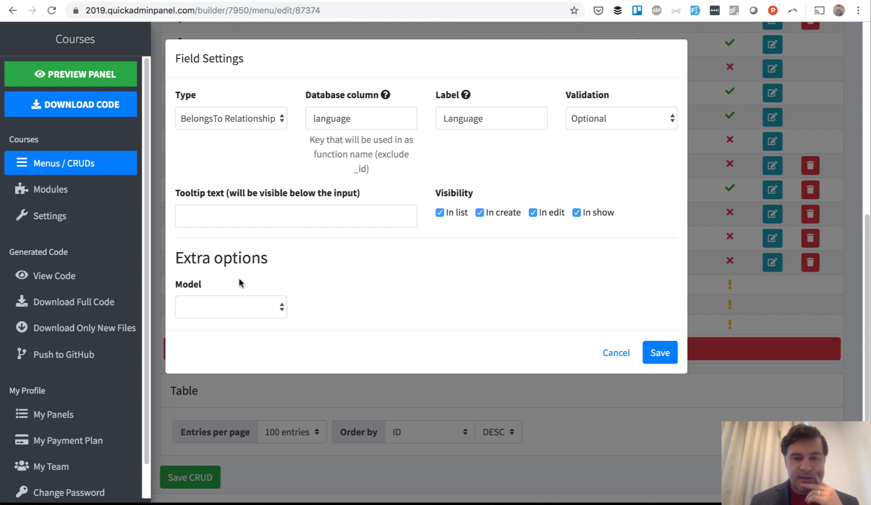
Step: Link the language relationship to the Languages model, then save the field and the Users CRUD
left_click(227, 307)
left_click(219, 350)
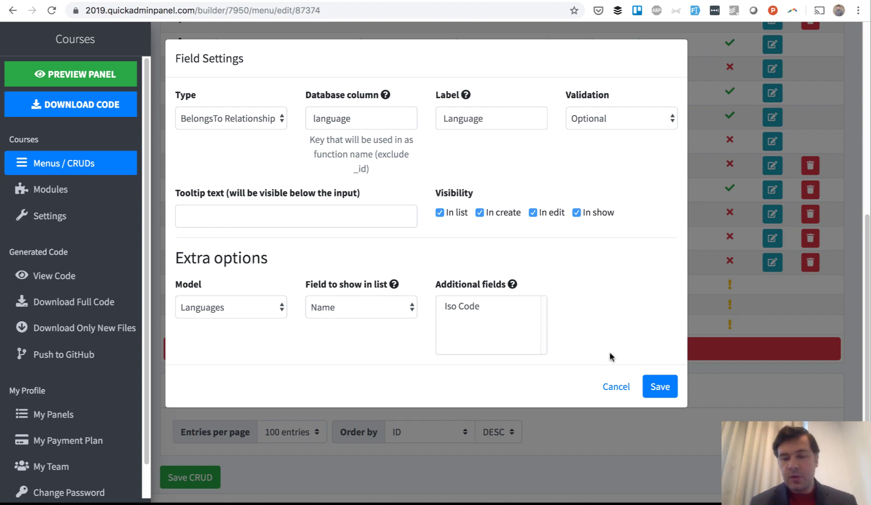
left_click(660, 387)
left_click(190, 477)
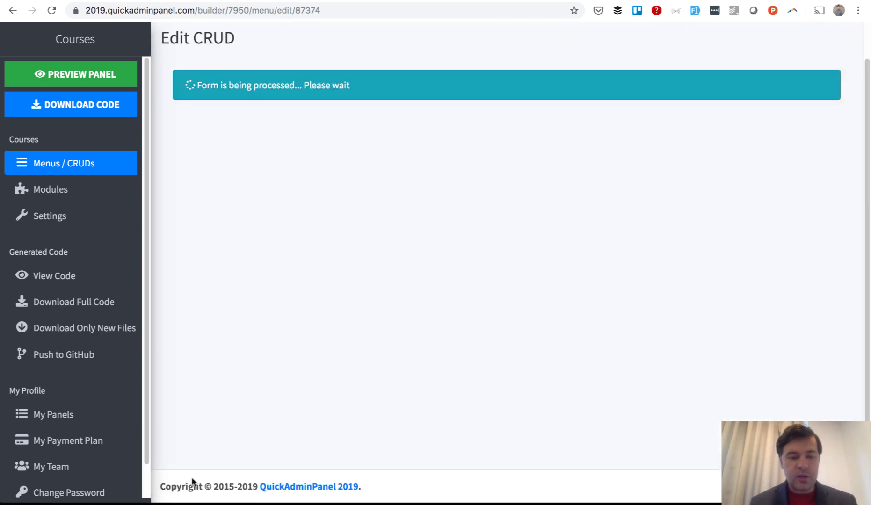
Step: Check the notes again and create a Countries CRUD, accepting the suggested import of the ready-made countries database
key("super+Tab")
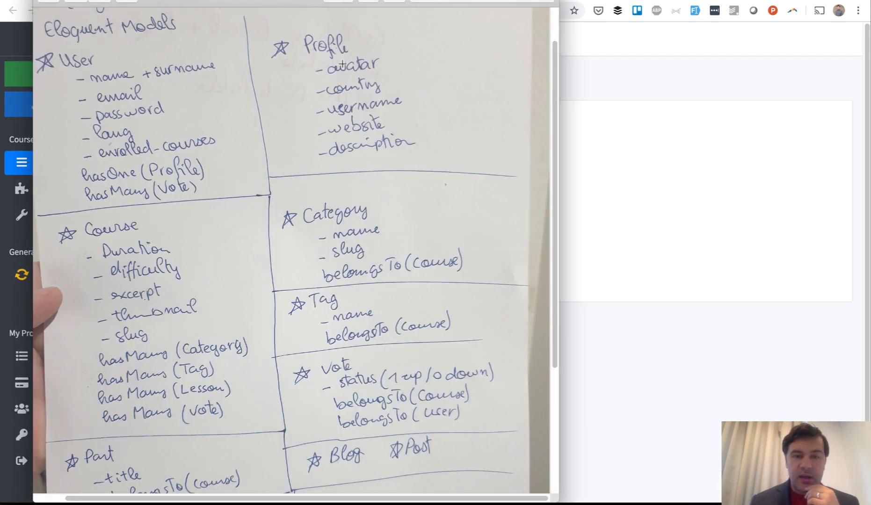
key("super+Tab")
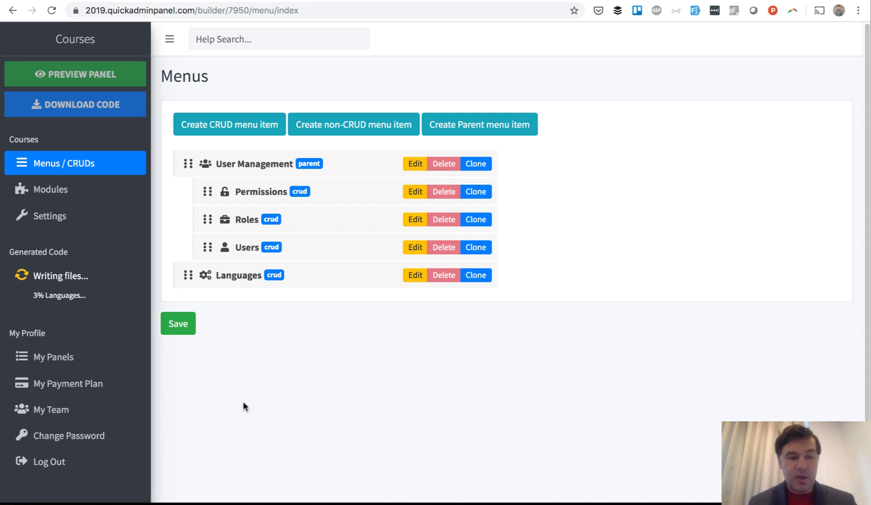
left_click(226, 128)
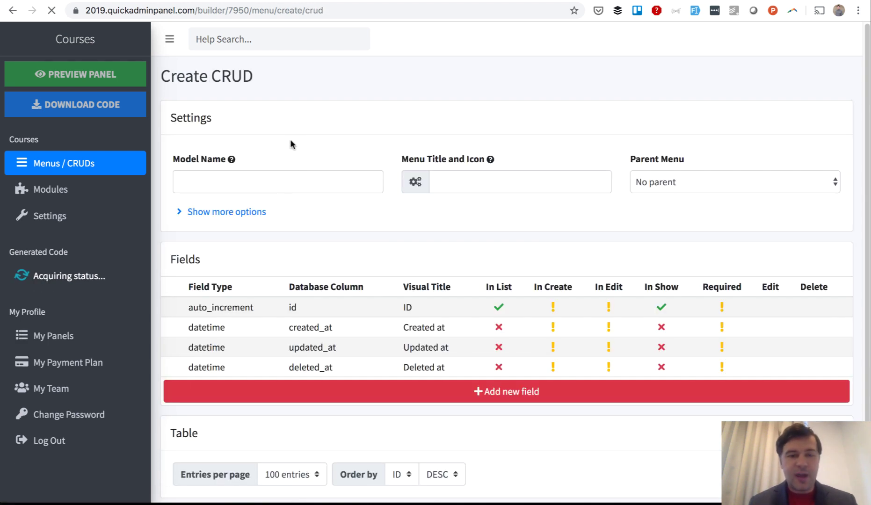
left_click(283, 183)
type("Cout")
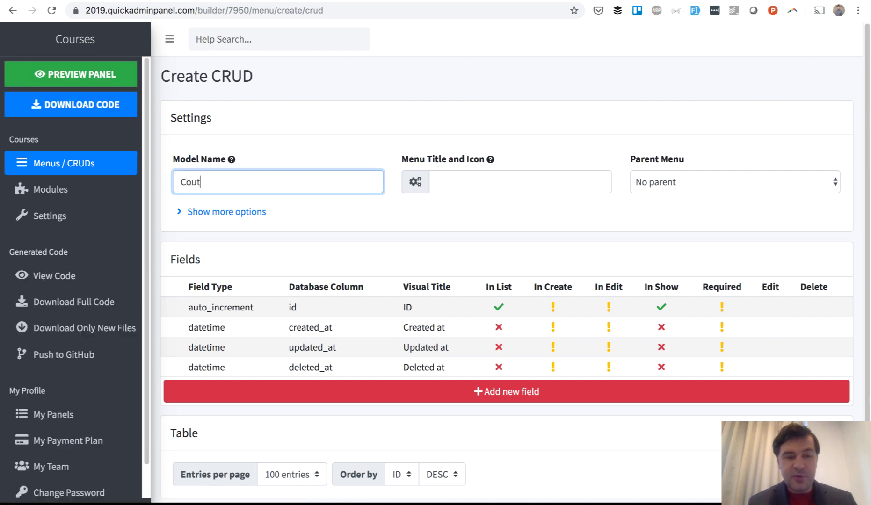
key("Tab")
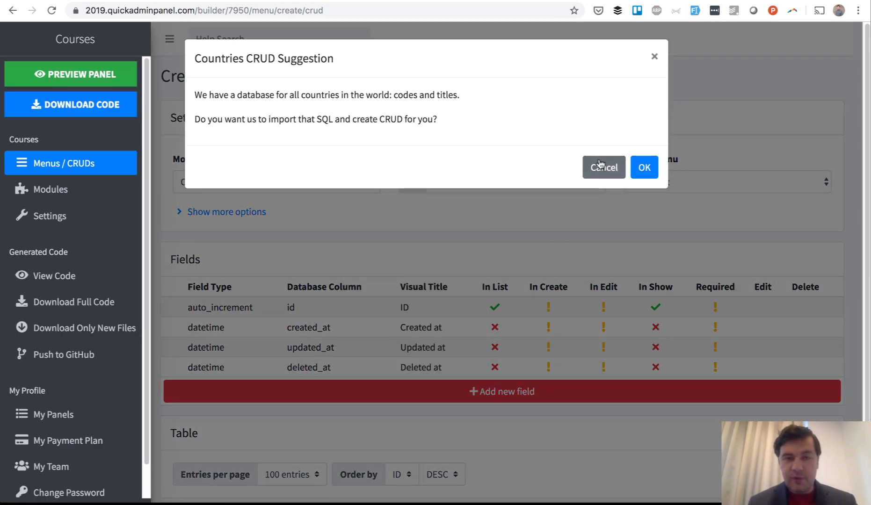
left_click(645, 167)
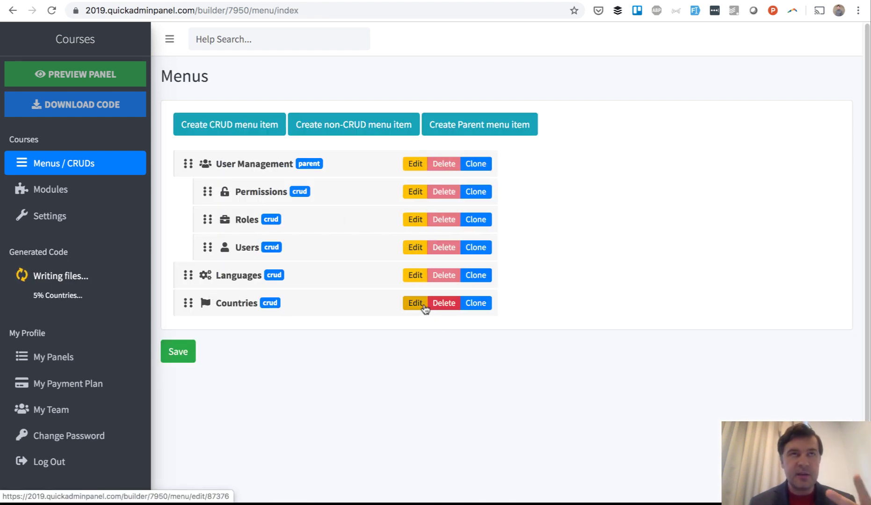
Step: Reopen the Users CRUD and set up a new BelongsTo Relationship field with database column country
left_click(415, 249)
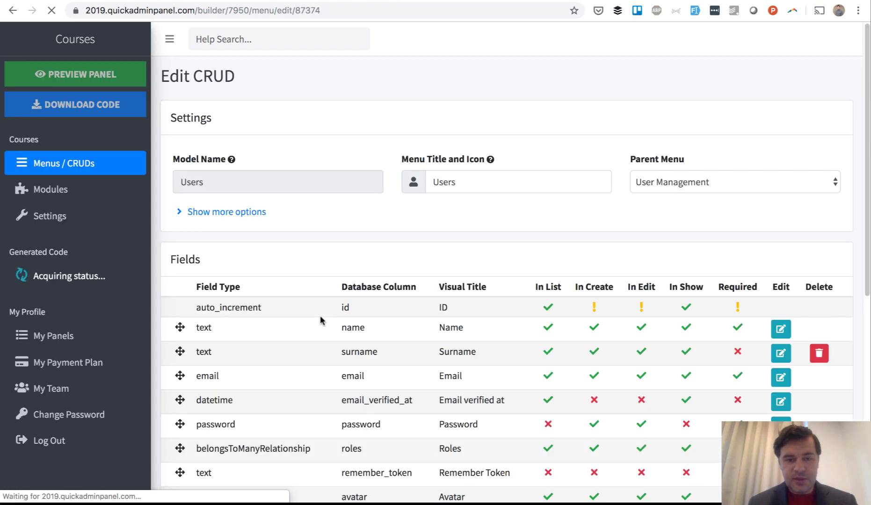
scroll(320, 320, "down", 8)
left_click(434, 327)
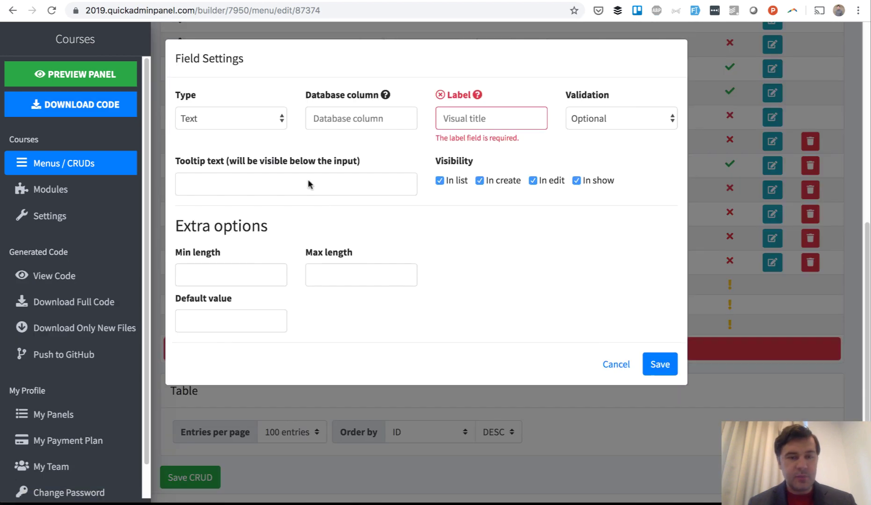
left_click(263, 121)
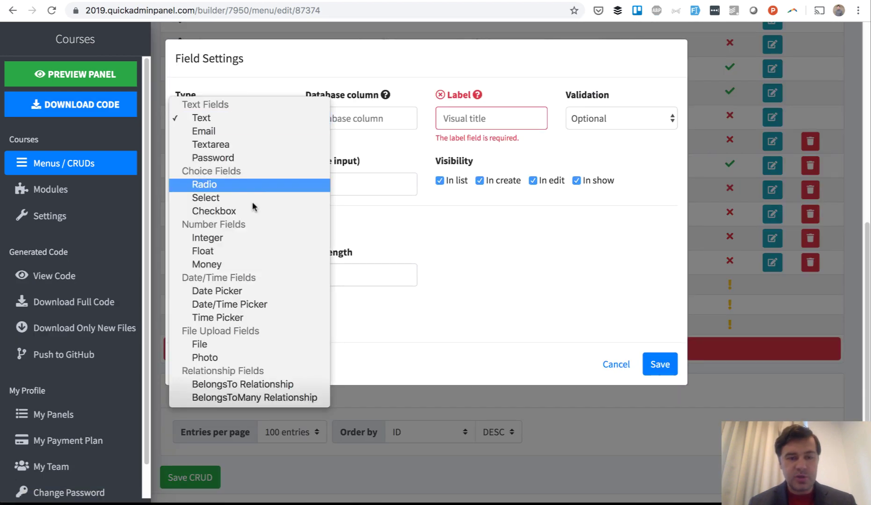
left_click(240, 385)
left_click(326, 112)
type("countri")
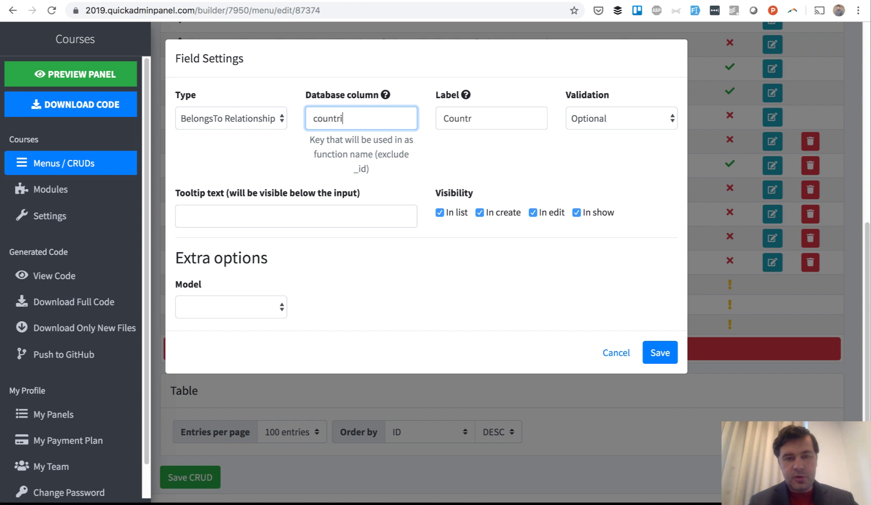
key("BackSpace")
type("y")
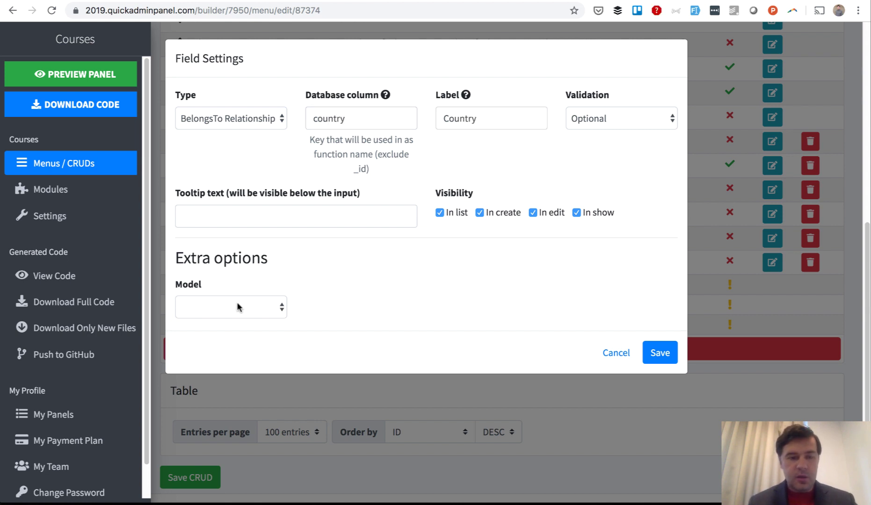
Step: Link the country relationship to the Countries model, then save the field and the Users CRUD
left_click(237, 303)
left_click(207, 360)
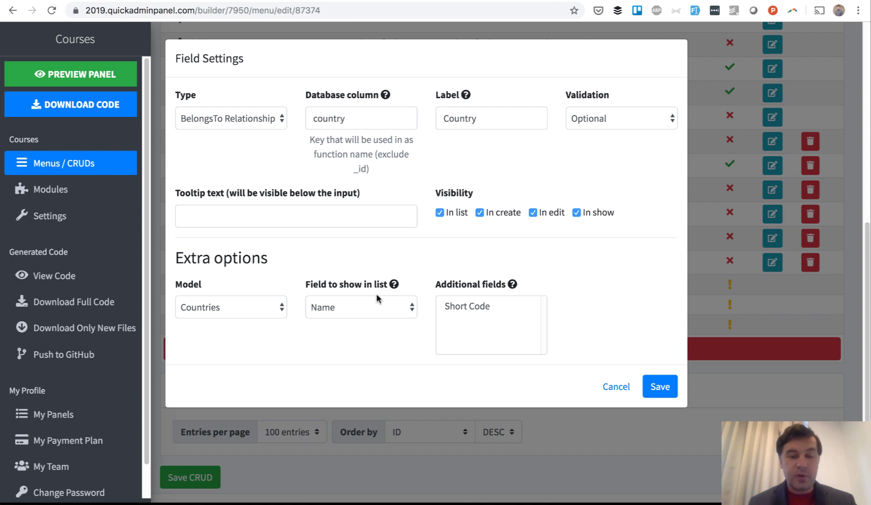
mouse_move(395, 287)
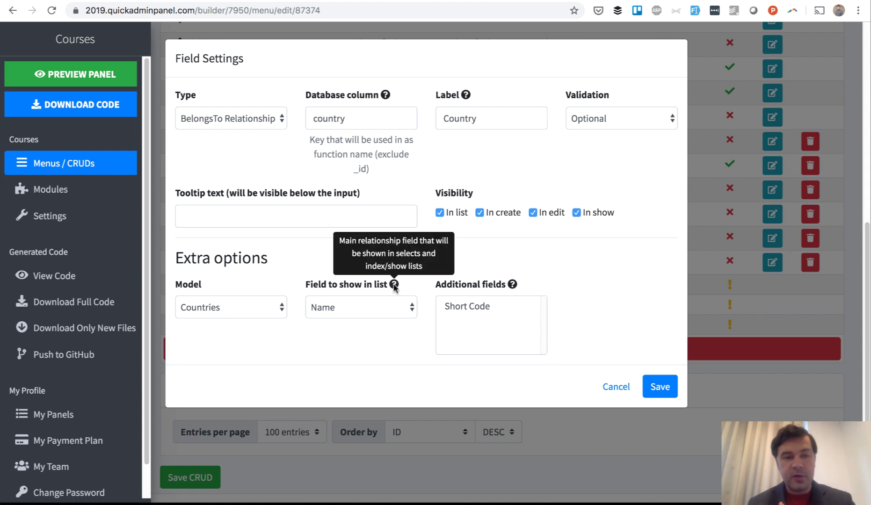
left_click(659, 386)
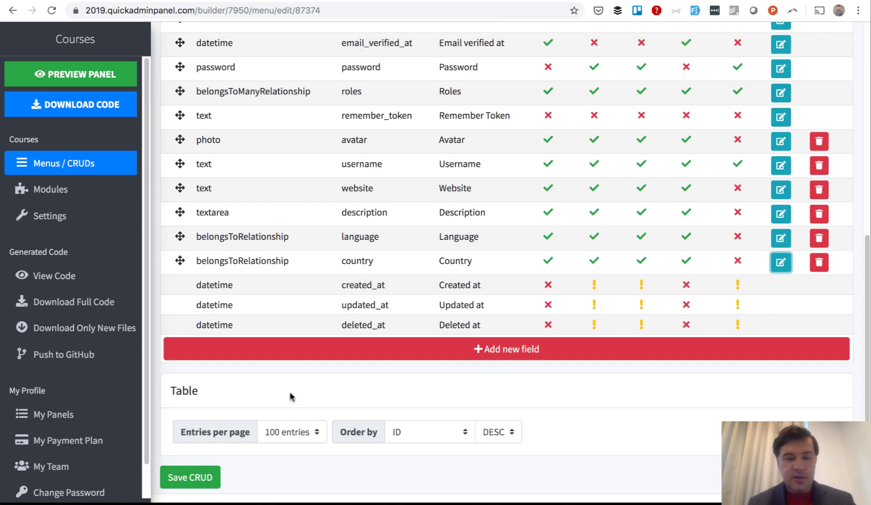
left_click(190, 477)
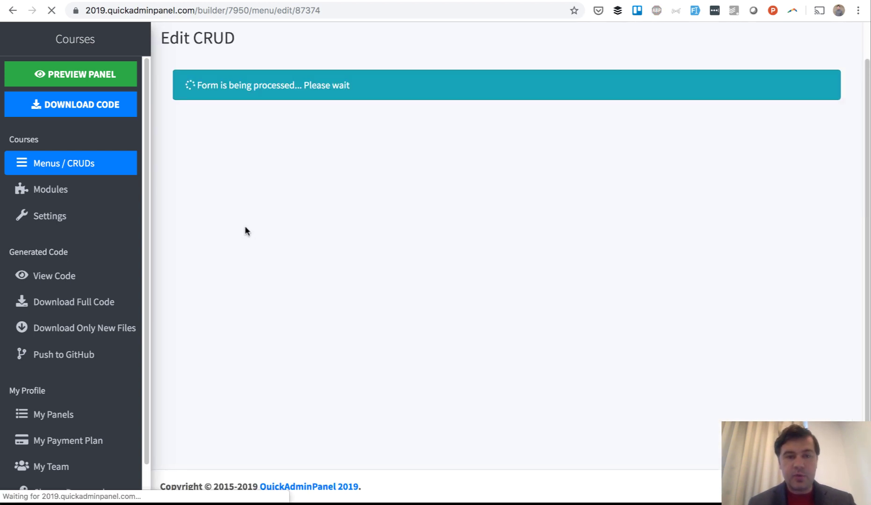
Step: Check the handwritten notes for the Category model and start a new CRUD with the model name Categories
key("super+Tab")
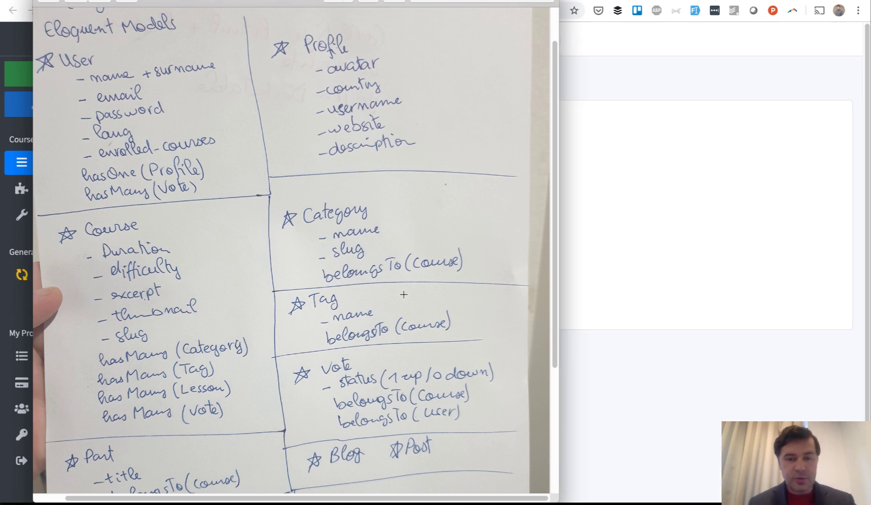
left_click_drag(556, 246, 556, 288)
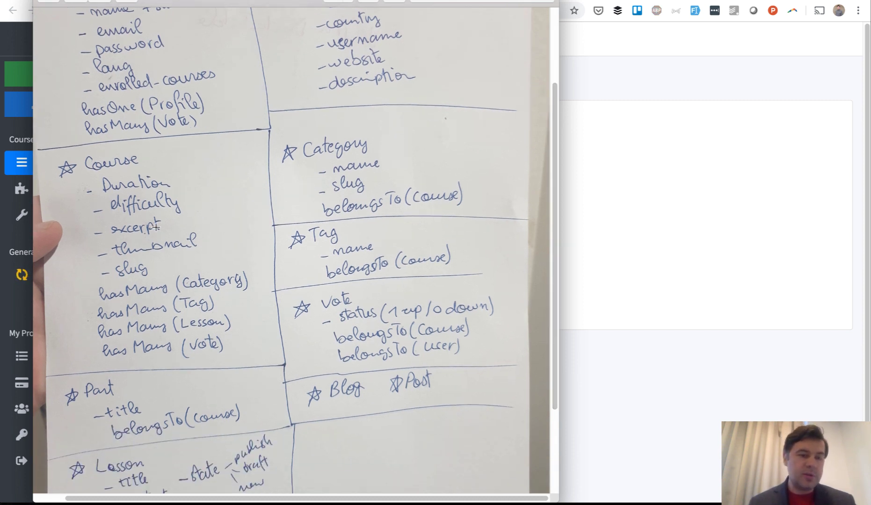
key("Escape")
left_click(220, 124)
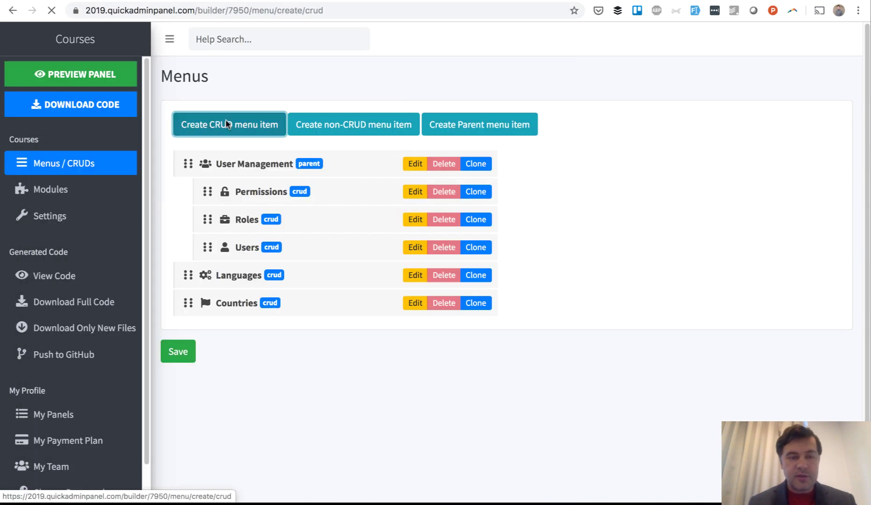
left_click(239, 179)
type("Cate")
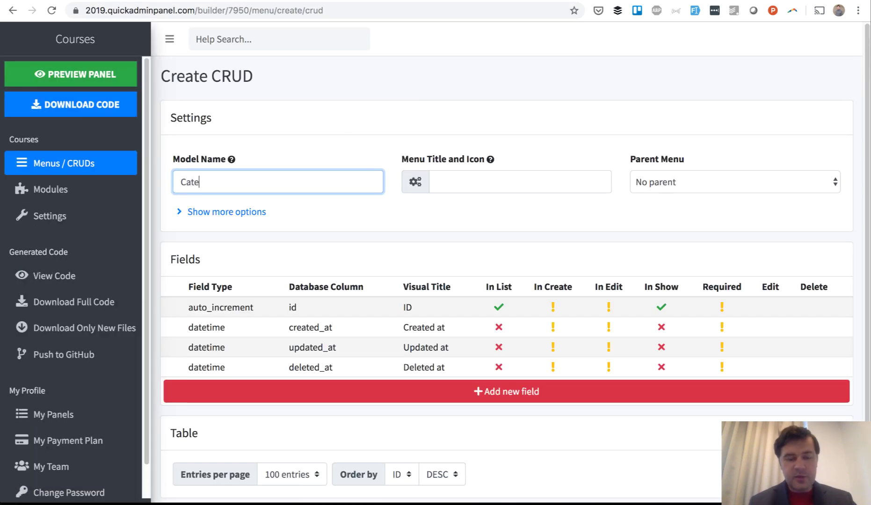
type("gories")
left_click(435, 240)
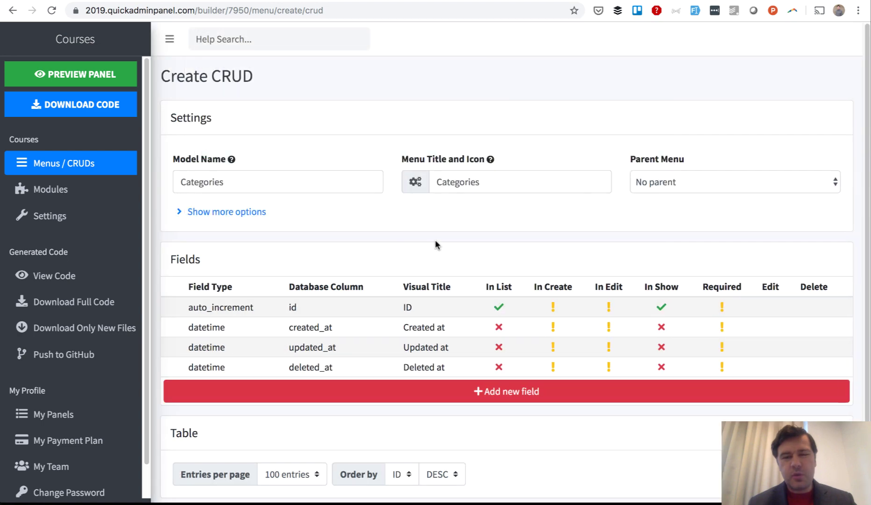
Step: Add an optional text field with database column name to Categories and save the CRUD
left_click(478, 390)
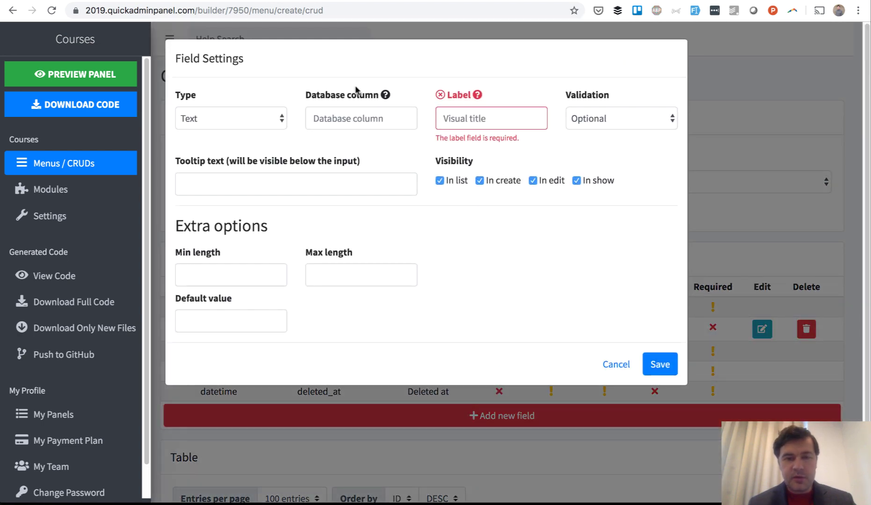
left_click(615, 365)
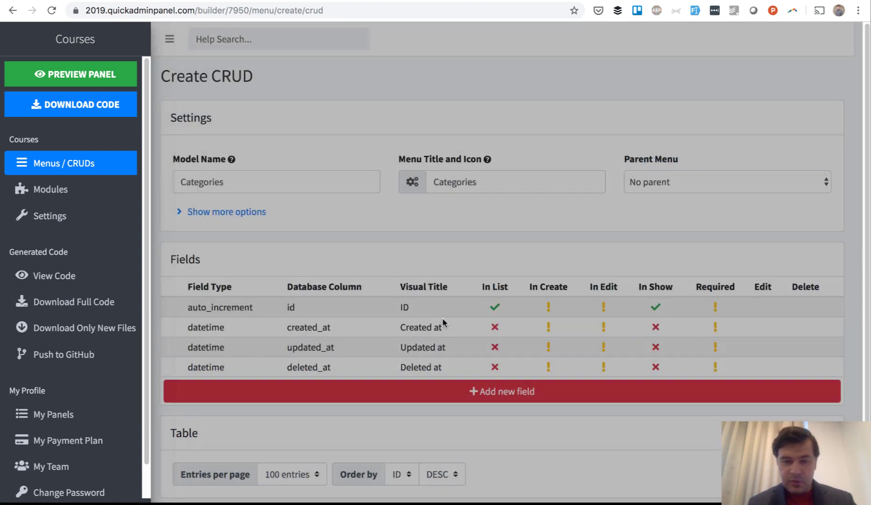
left_click(426, 397)
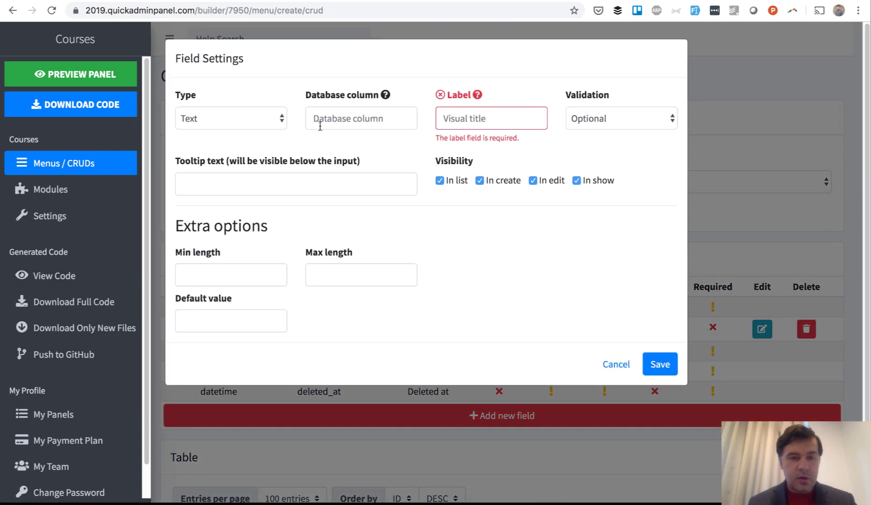
left_click(320, 123)
type("name")
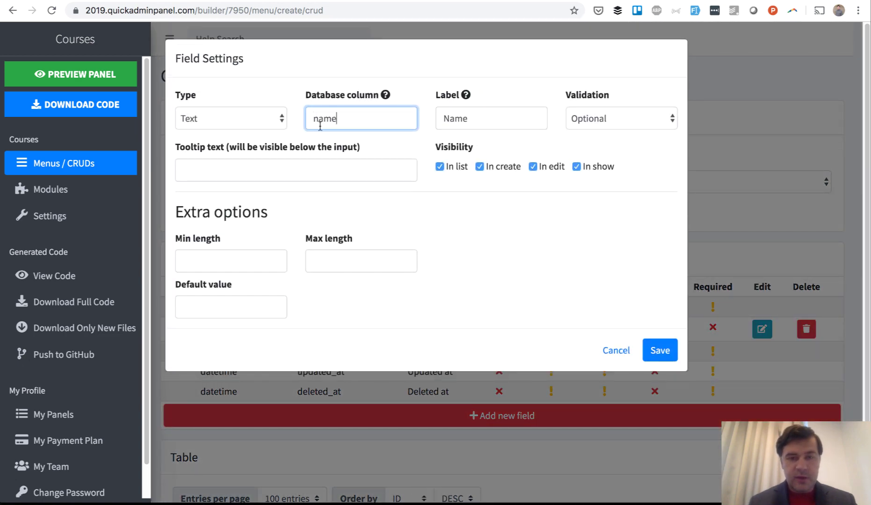
left_click(661, 351)
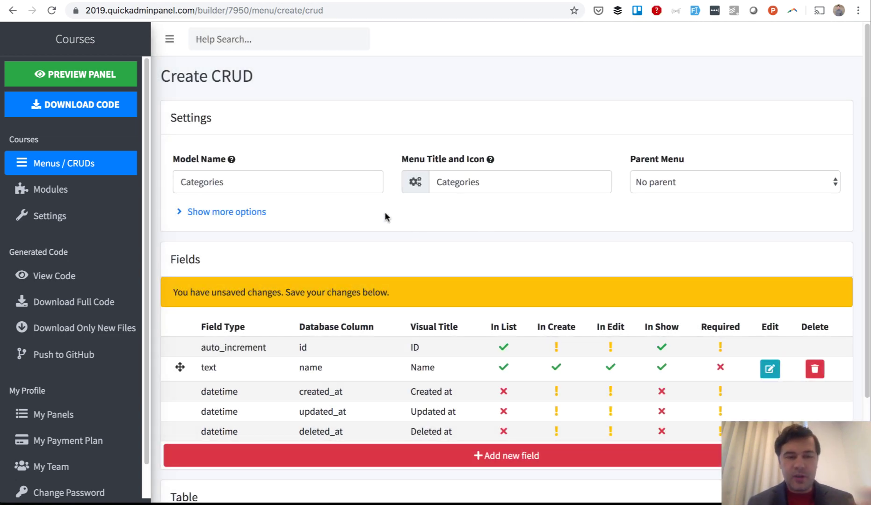
scroll(370, 239, "down", 3)
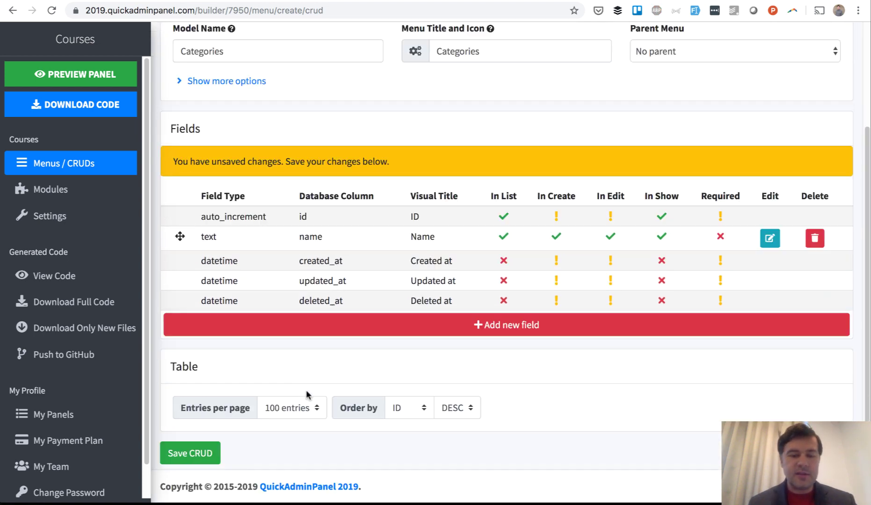
left_click(189, 453)
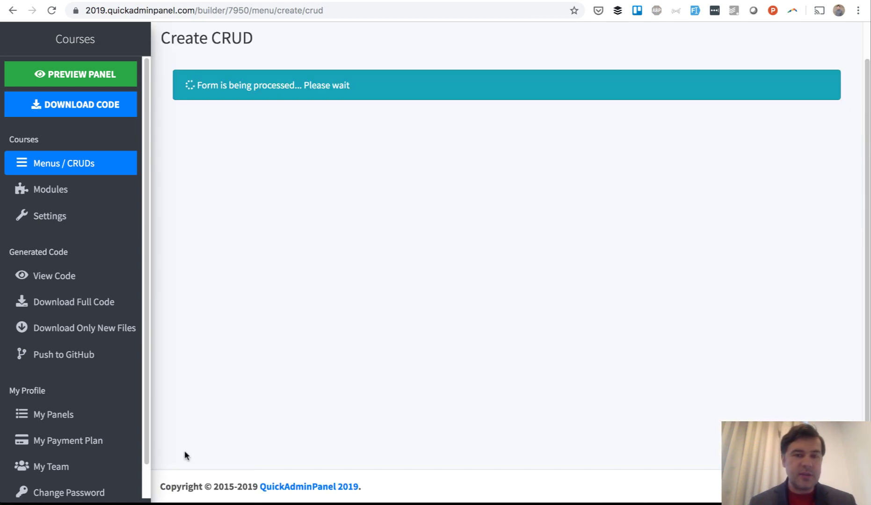
Step: Recheck the Category notes, then add an optional text field with database column slug to the Categories CRUD and save it
key("super+Tab")
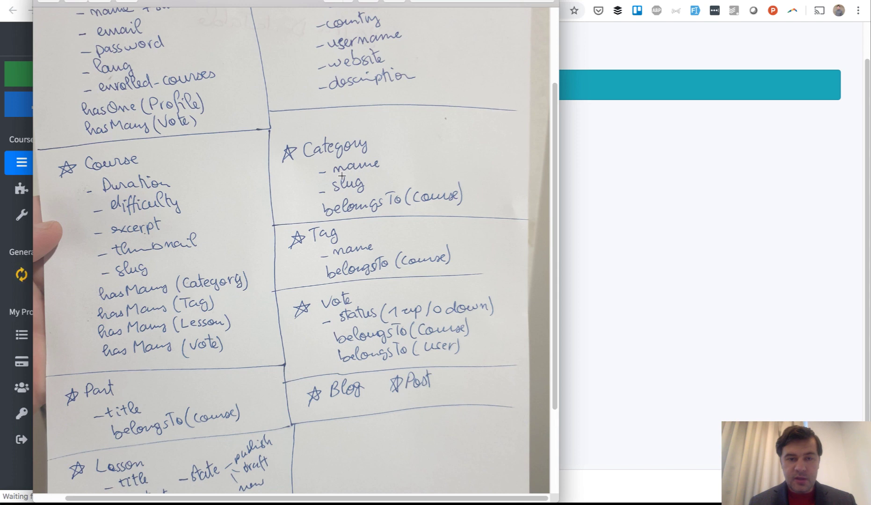
key("super+Tab")
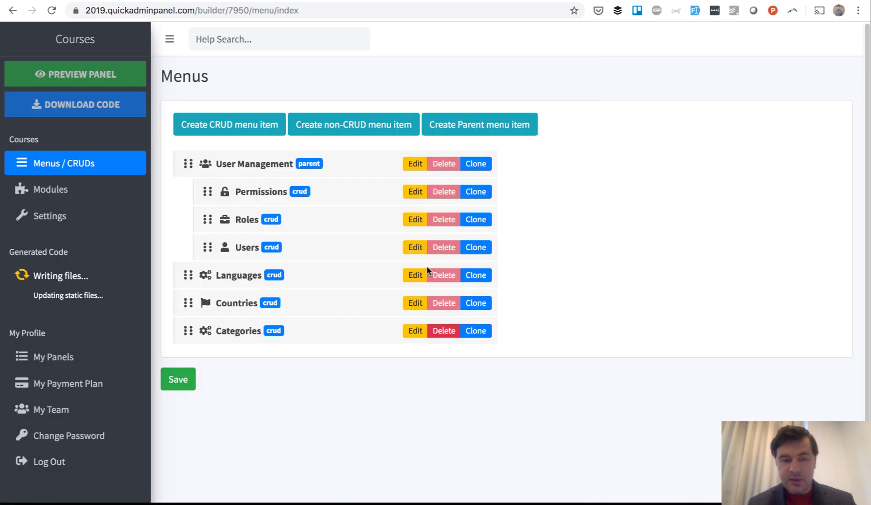
left_click(415, 331)
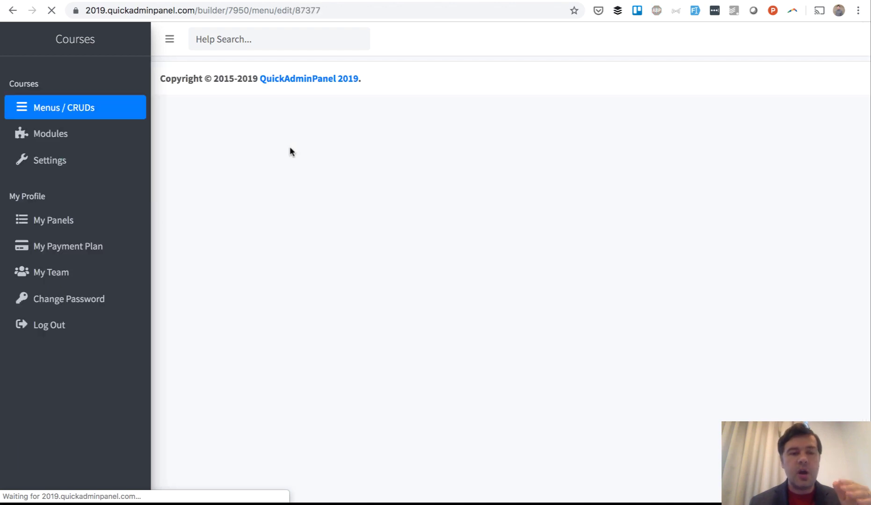
left_click(374, 416)
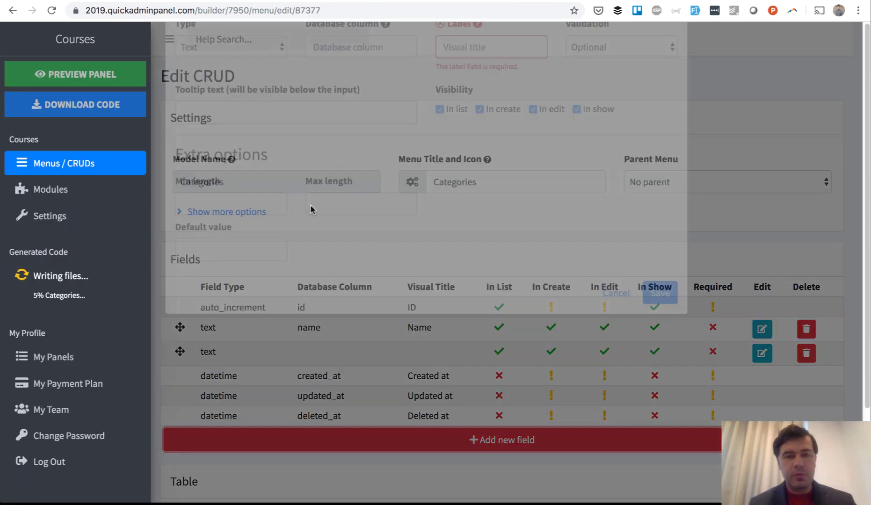
left_click(322, 112)
type("slug")
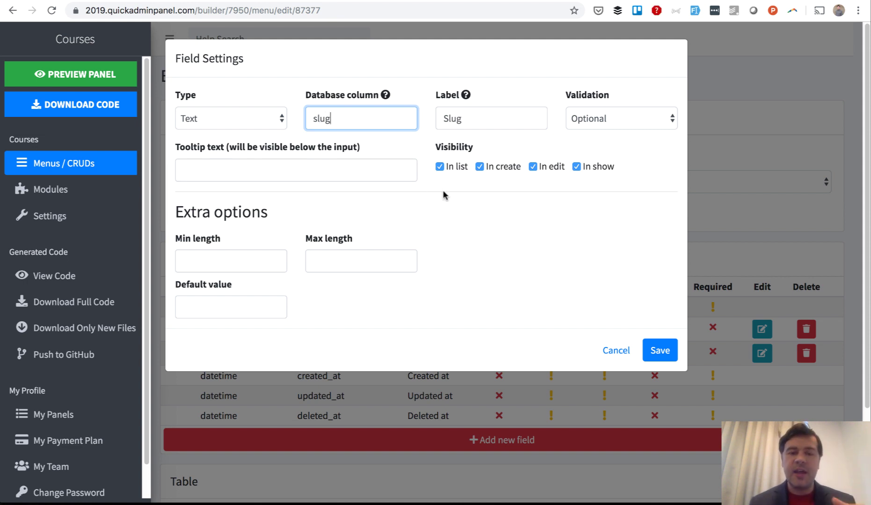
left_click(659, 351)
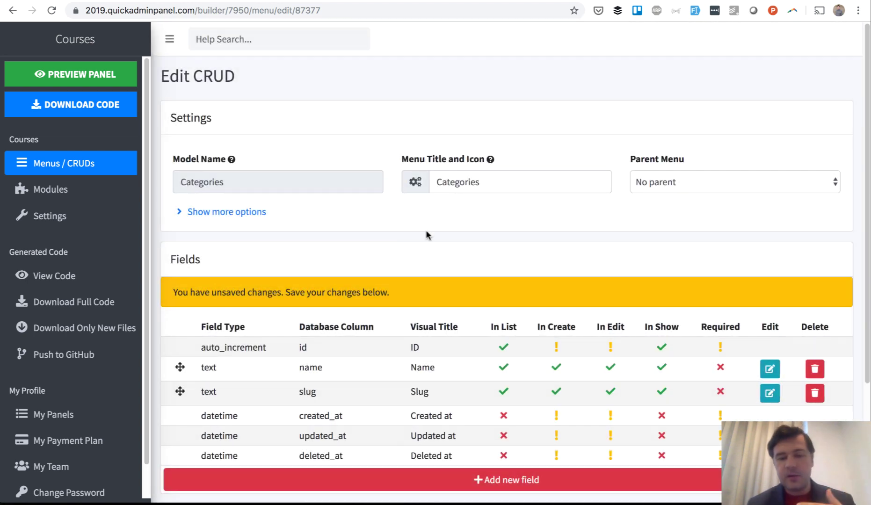
scroll(427, 230, "down", 2)
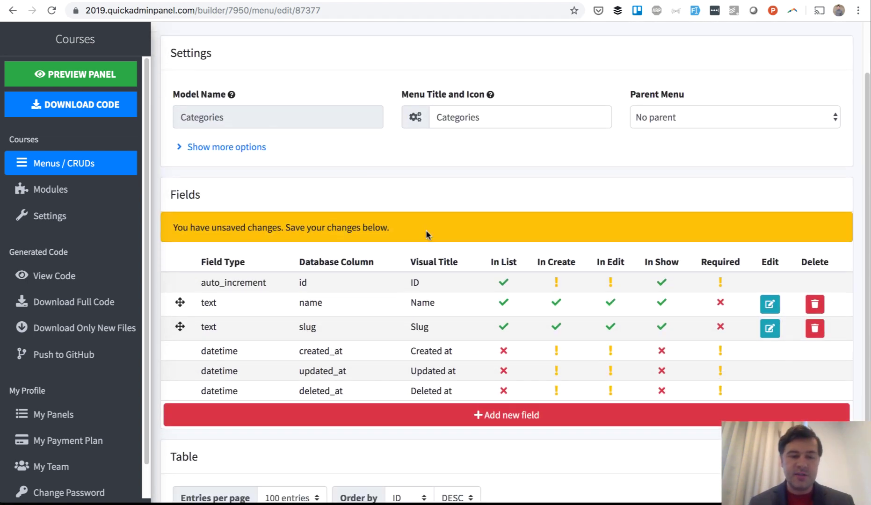
scroll(247, 465, "down", 2)
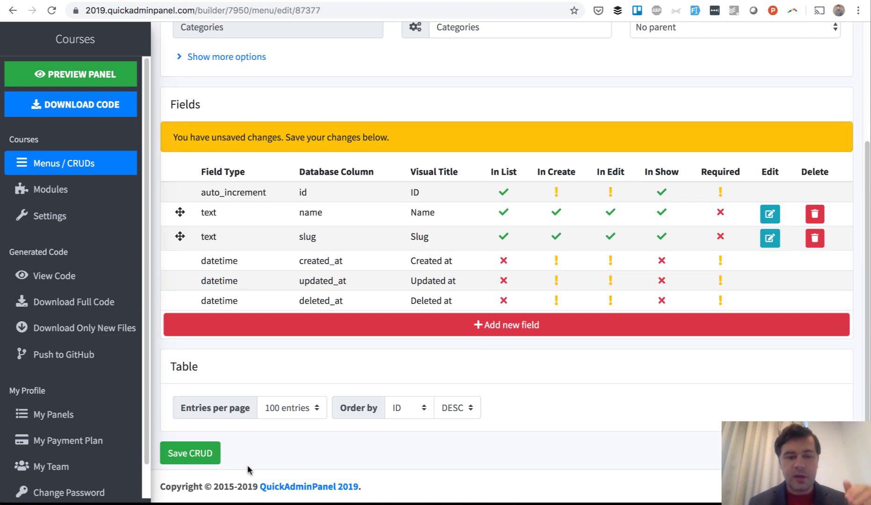
left_click(200, 453)
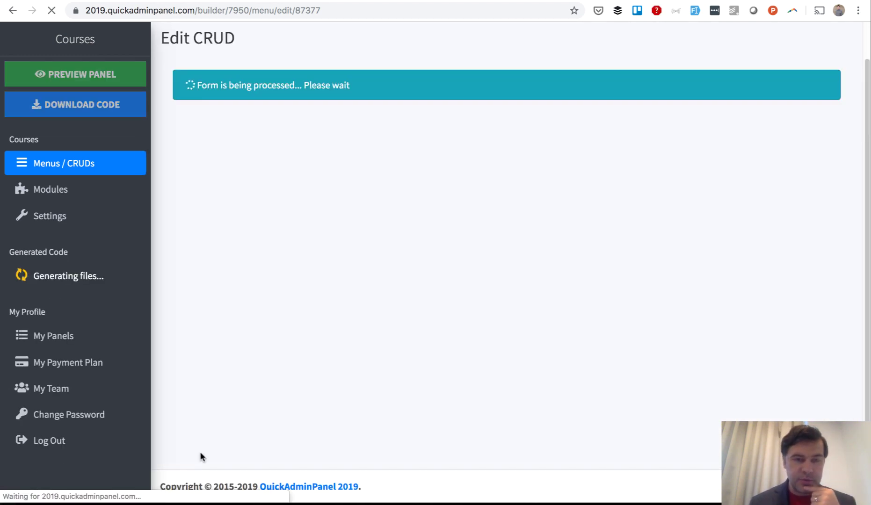
Step: Check the handwritten notes for the Tag model and start a new CRUD with the model name Tags
key("super+Tab")
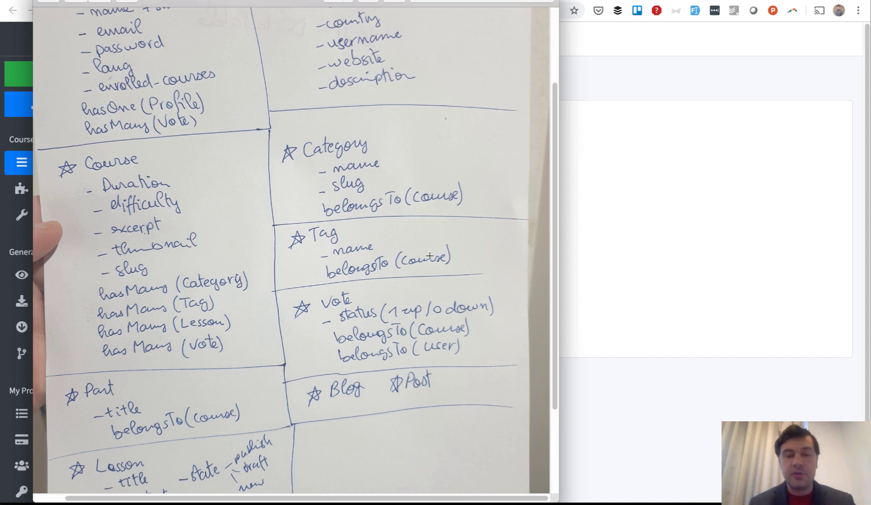
key("super+Tab")
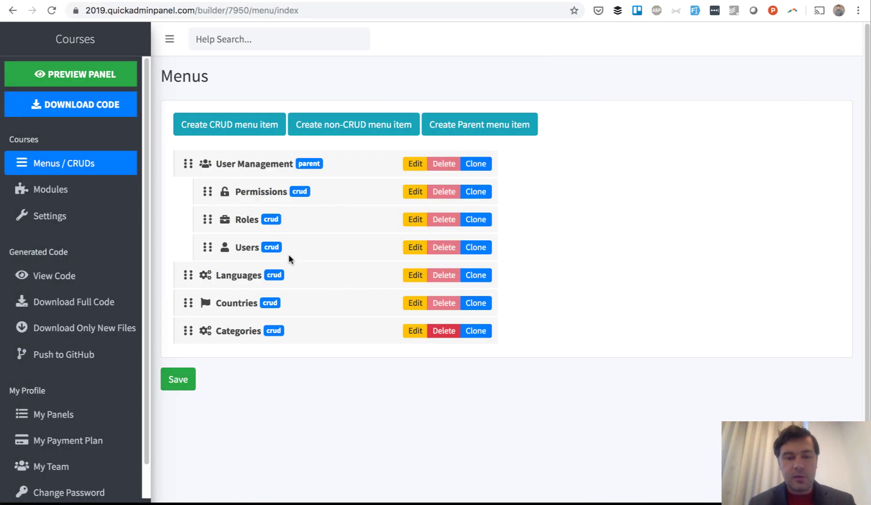
left_click(171, 383)
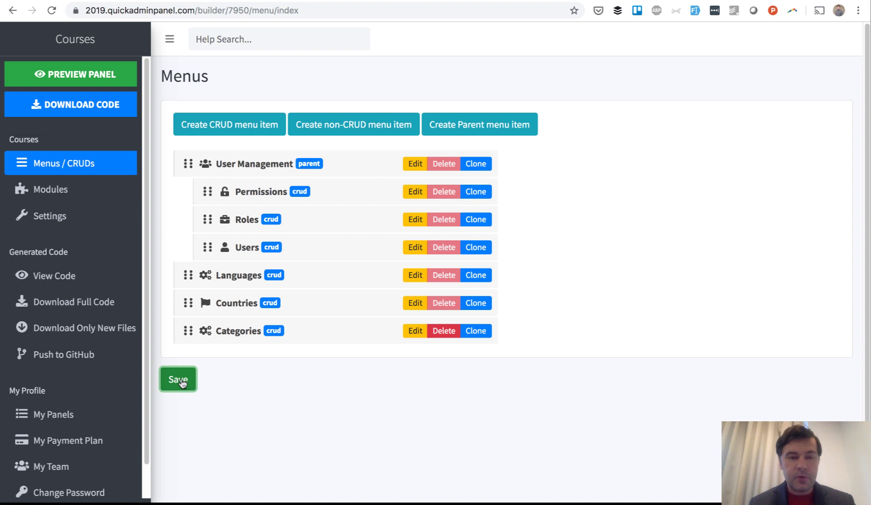
left_click(220, 123)
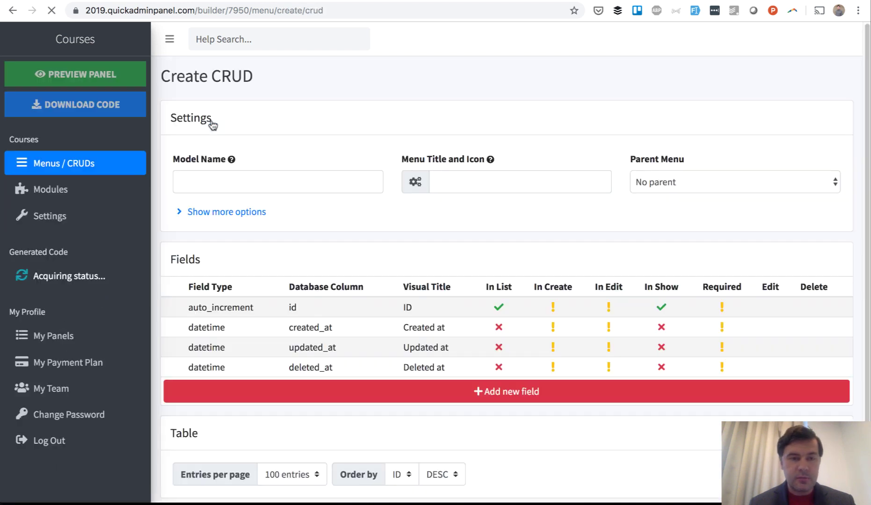
left_click(208, 182)
type("Tags")
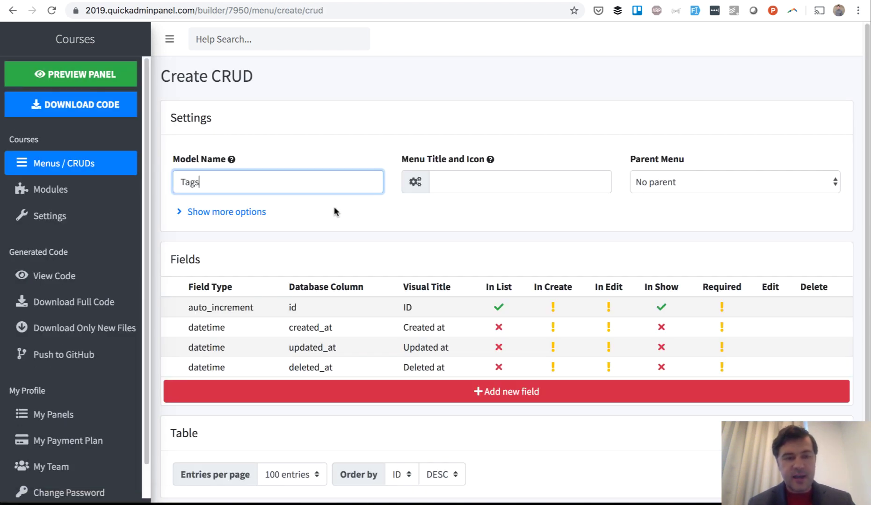
left_click(392, 235)
Step: Add an optional text field with database column name to the Tags CRUD
left_click(428, 393)
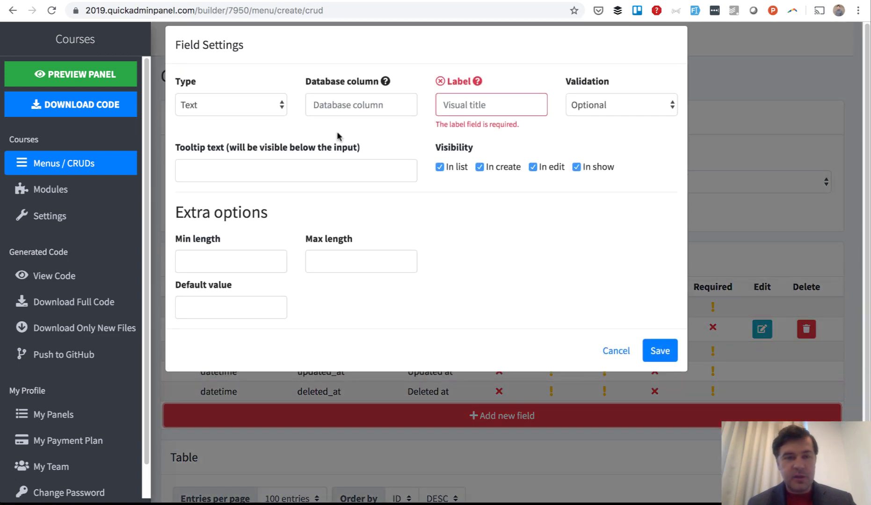
left_click(327, 118)
type("name")
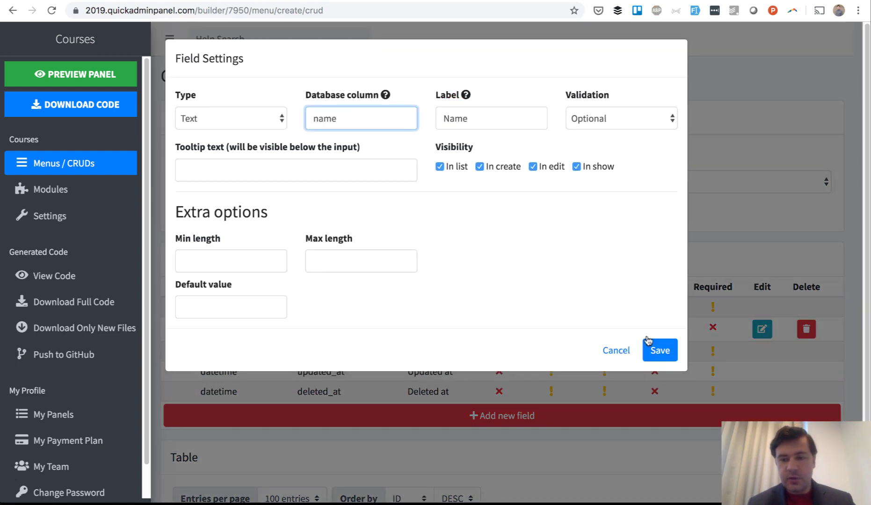
left_click(648, 340)
Step: Add an optional text field with database column slug to Tags, then save the CRUD
left_click(444, 457)
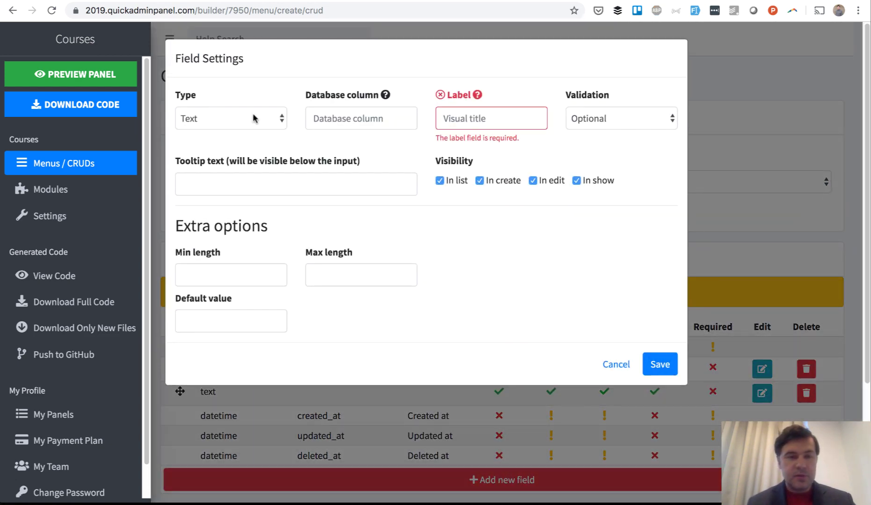
left_click(328, 118)
type("slug")
left_click(477, 214)
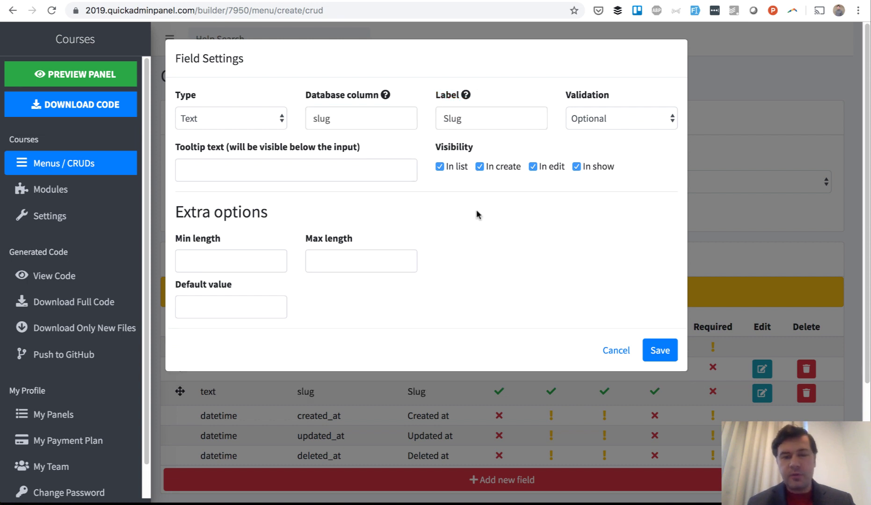
left_click(602, 125)
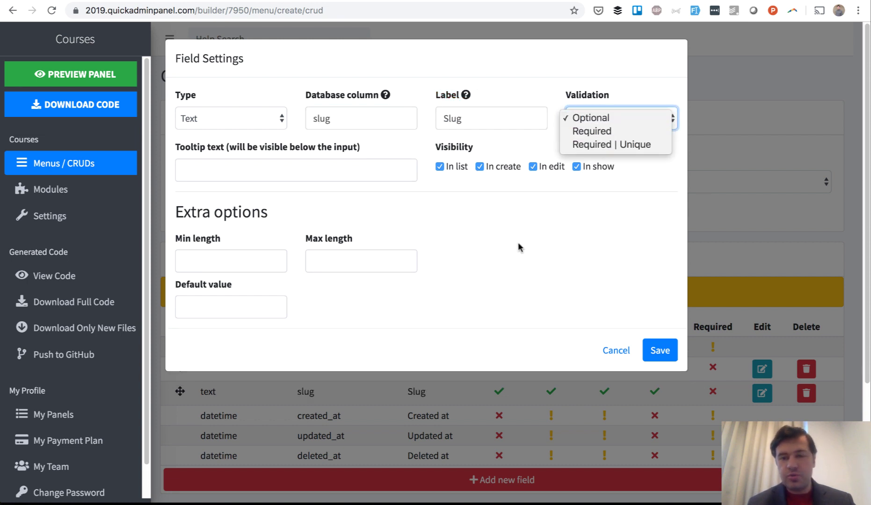
left_click(498, 248)
left_click(662, 352)
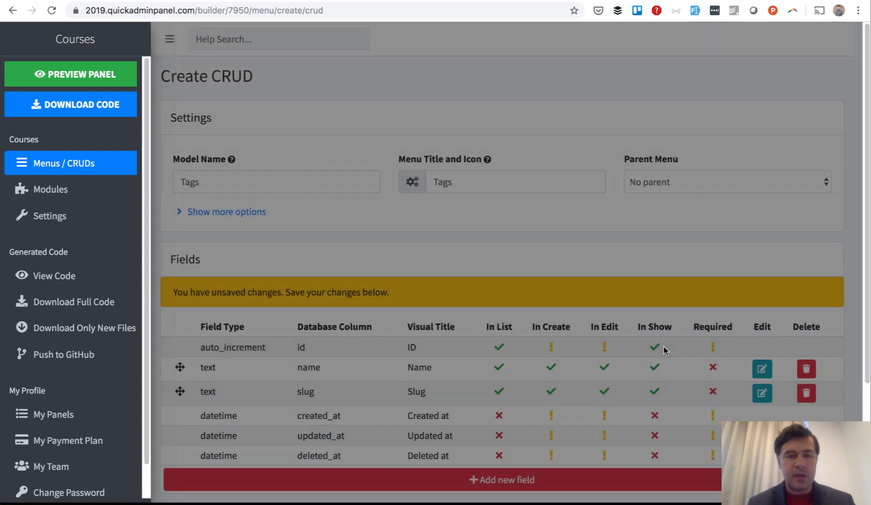
scroll(664, 351, "down", 1)
scroll(666, 352, "down", 2)
left_click(188, 451)
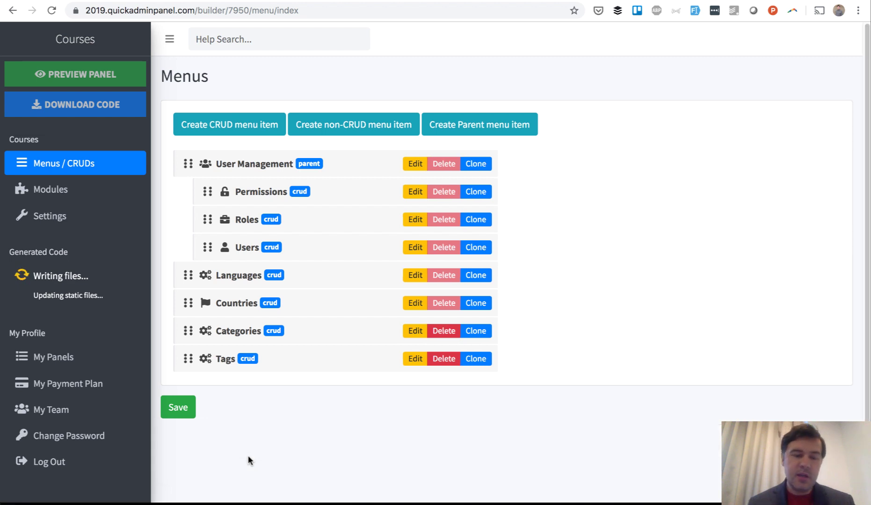
Step: Consult the handwritten notes and start a new CRUD with the model name Courses
key("super+Tab")
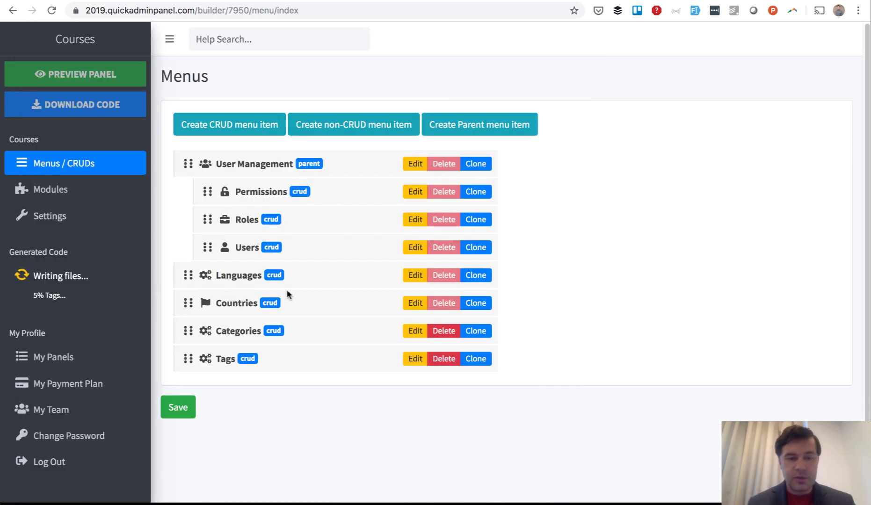
key("super+Tab")
left_click(224, 129)
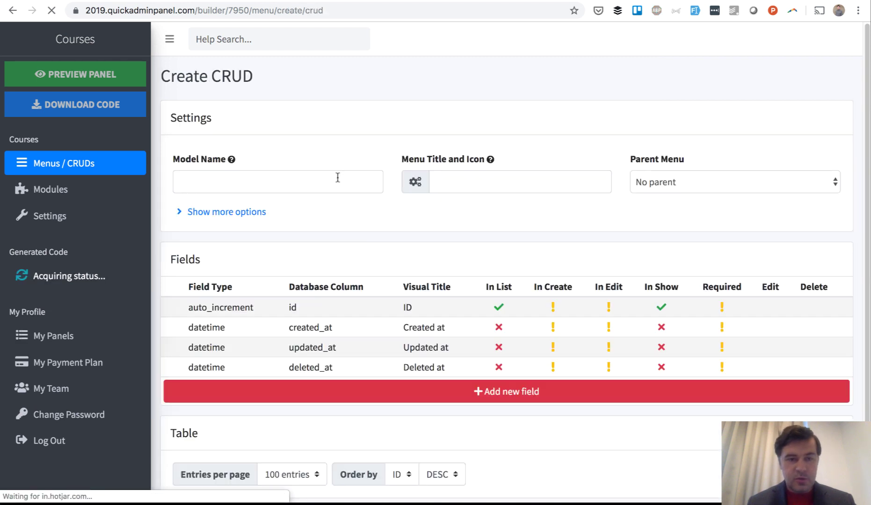
left_click(311, 178)
type("Courses")
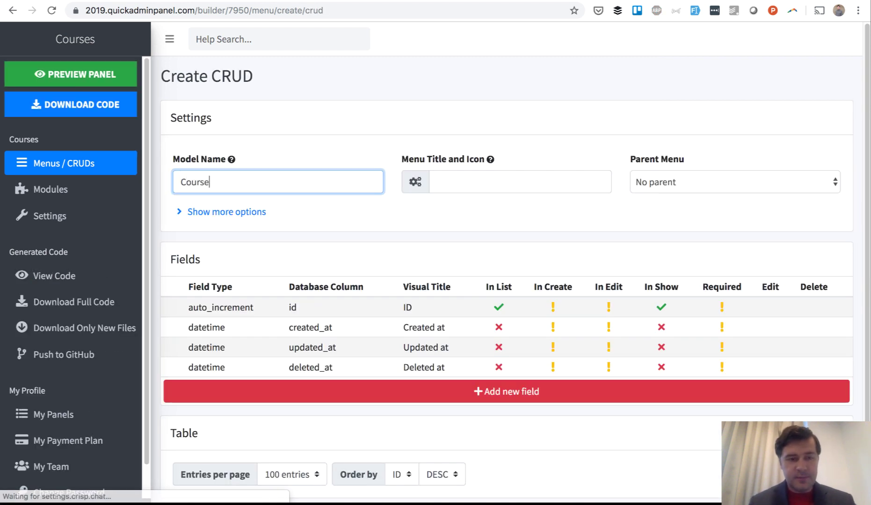
left_click(477, 232)
Step: Review the Course model notes, then add an optional text field with database column name to the Courses CRUD
key("super+Tab")
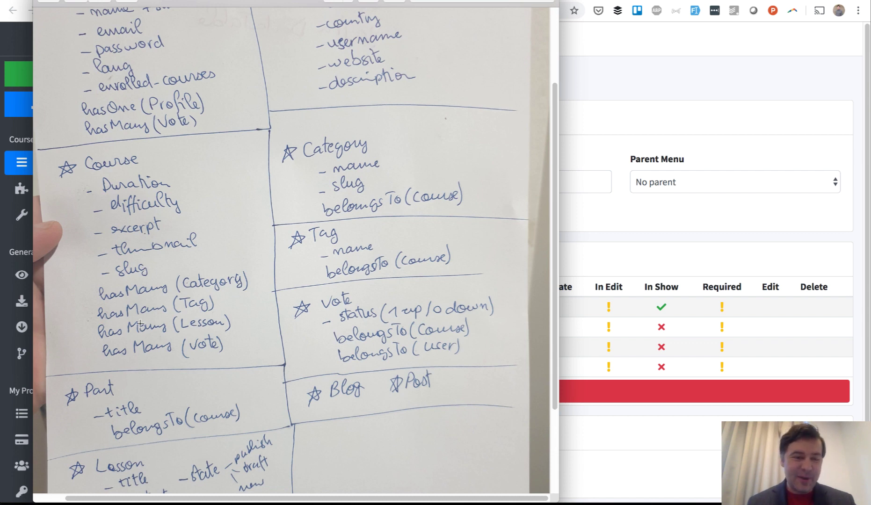
key("super+Tab")
left_click(447, 396)
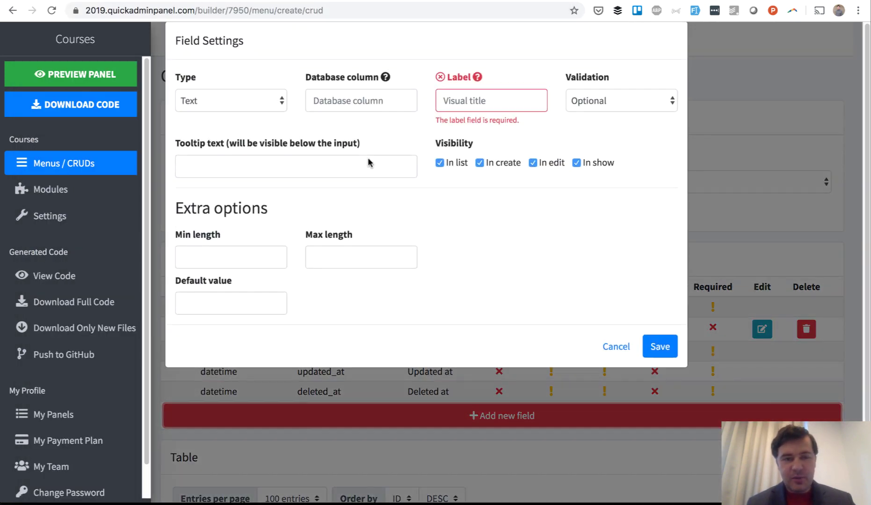
left_click(358, 119)
type("name")
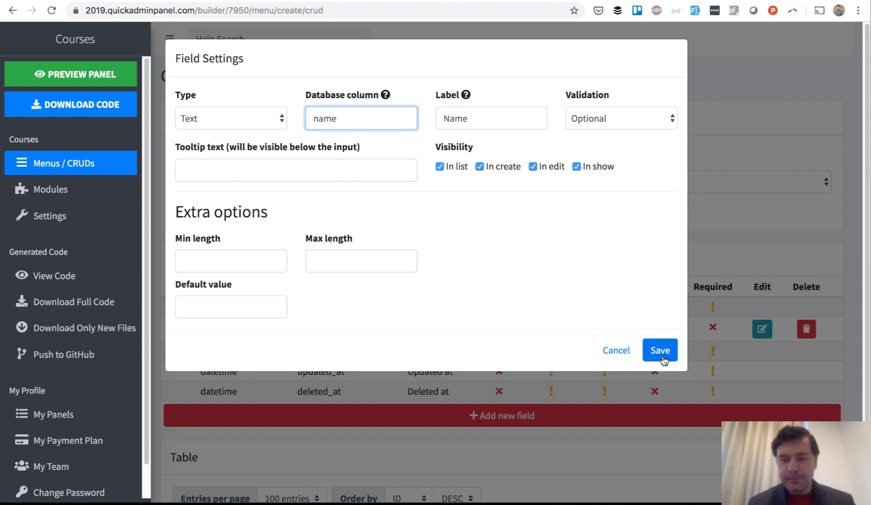
left_click(661, 351)
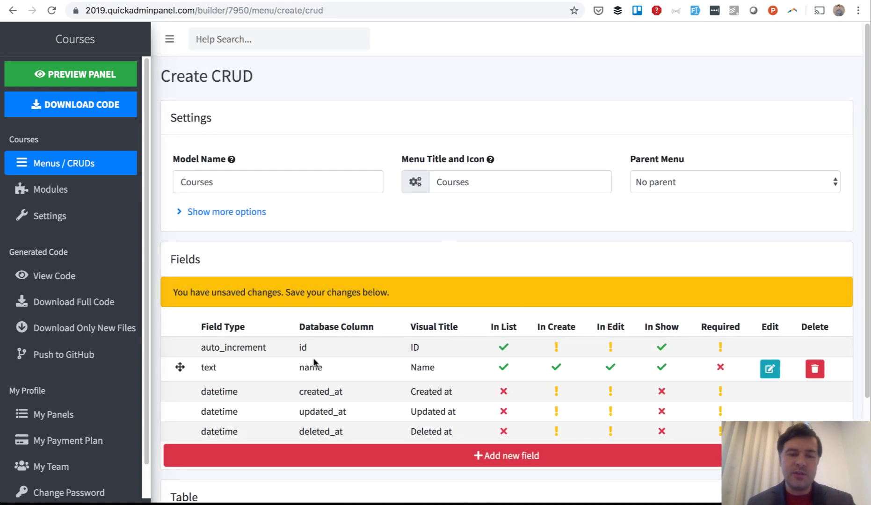
Step: Add an optional text field with database column slug to the Courses CRUD, checking it against the Course notes
left_click(323, 457)
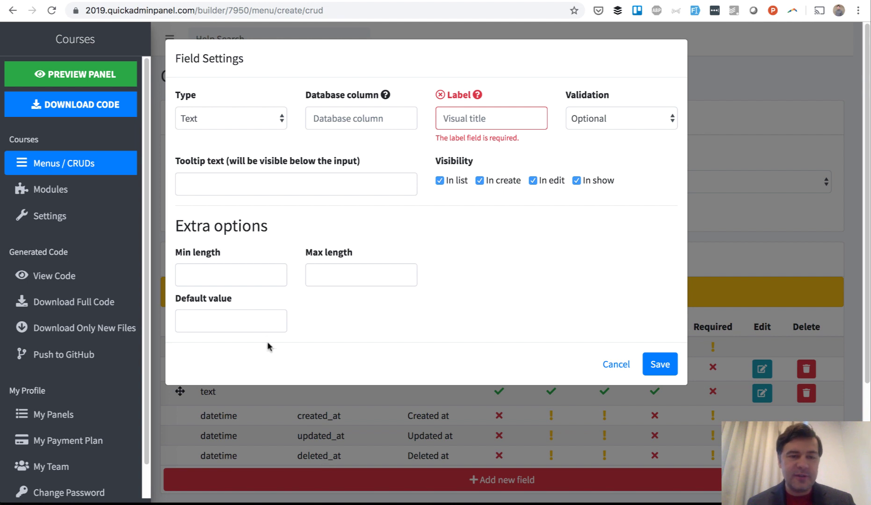
key("super+Tab")
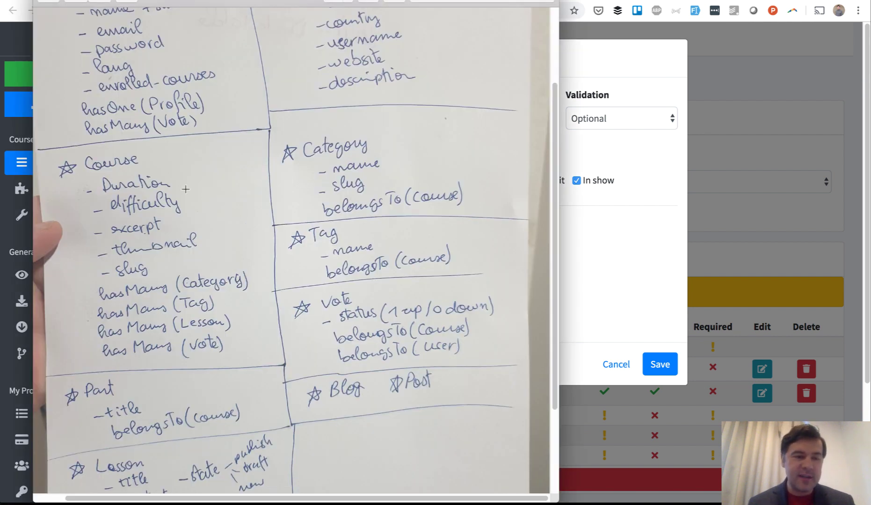
key("super+Tab")
left_click(350, 118)
type("slug")
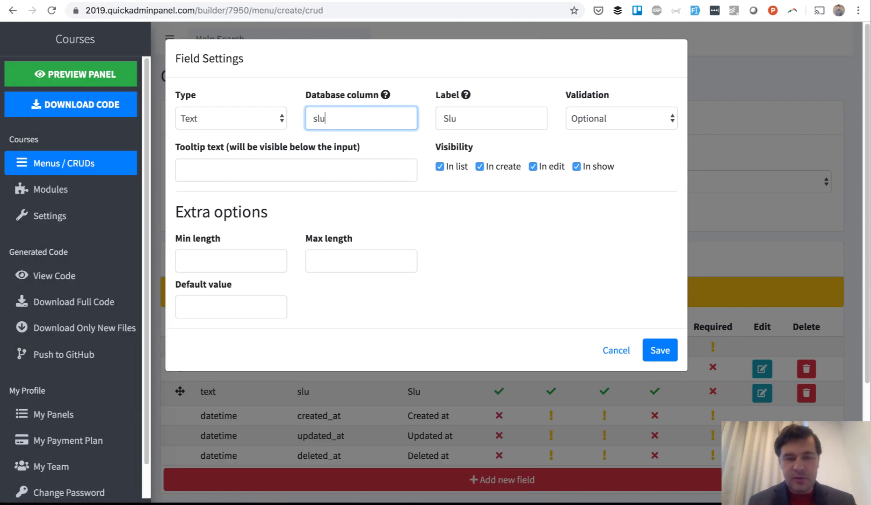
left_click(659, 351)
Step: Check the Course notes again and add an optional text field with database column duration to Courses
key("super+Tab")
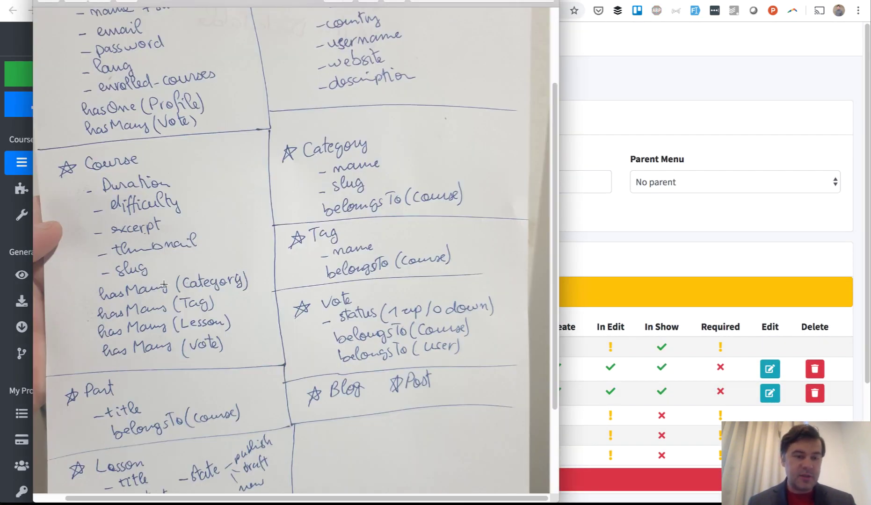
key("super+Tab")
left_click(426, 485)
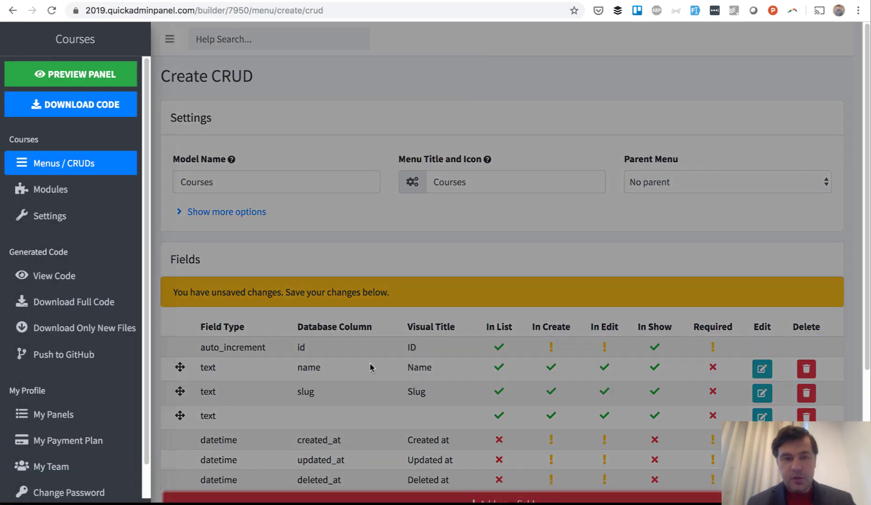
left_click(323, 113)
type("dur")
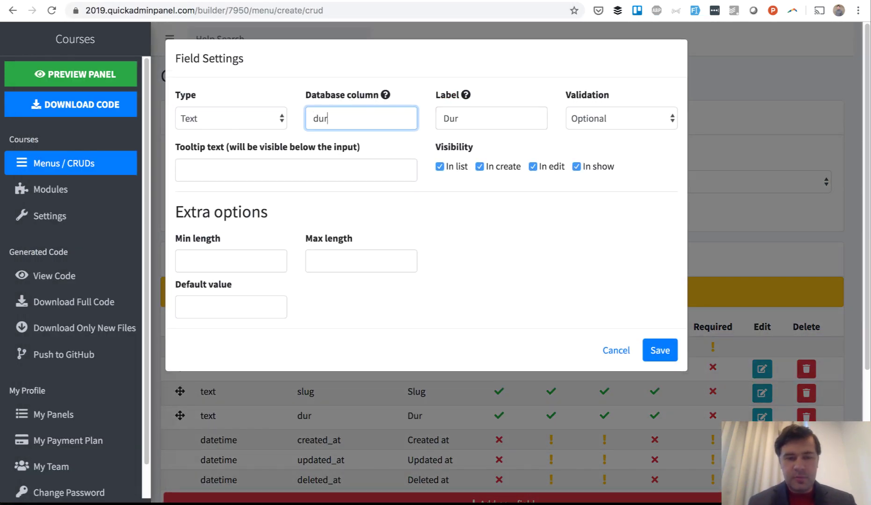
type("ation")
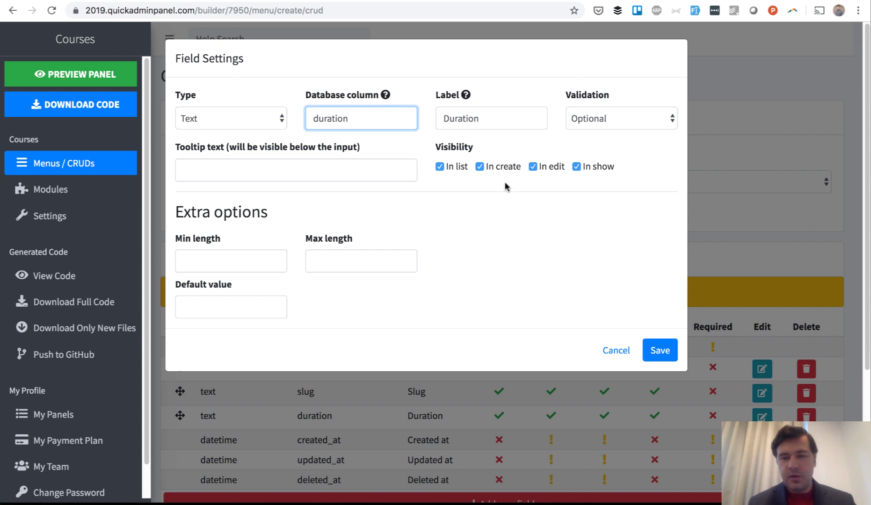
left_click(659, 351)
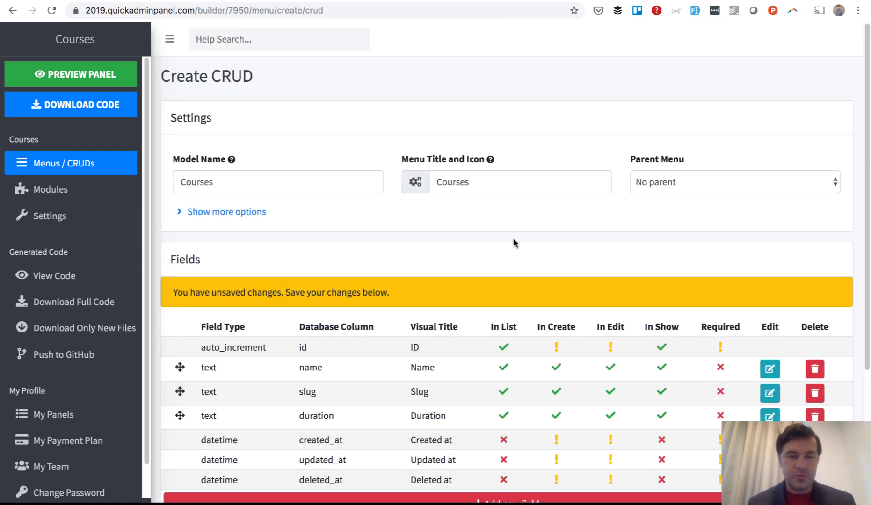
Step: Add an optional text field with database column difficulty to the Courses CRUD, following the handwritten notes
scroll(513, 238, "down", 4)
left_click(369, 333)
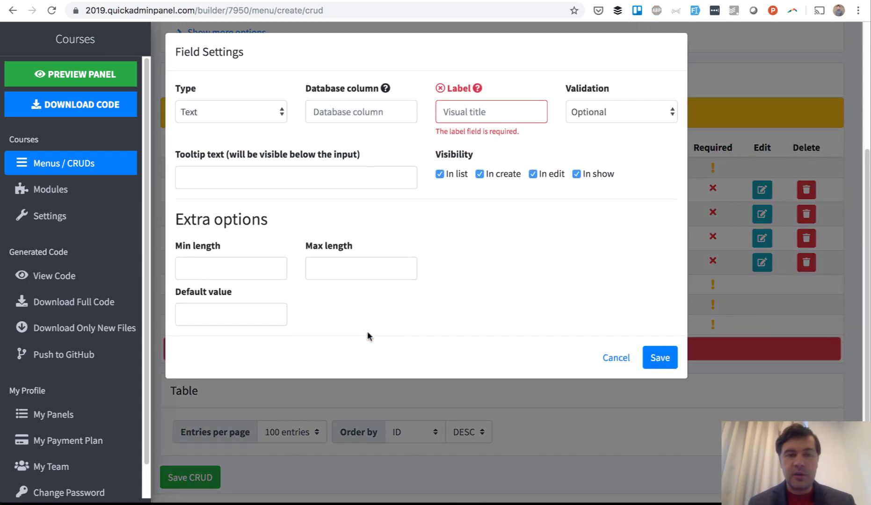
key("super+Tab")
key("super+Tab")
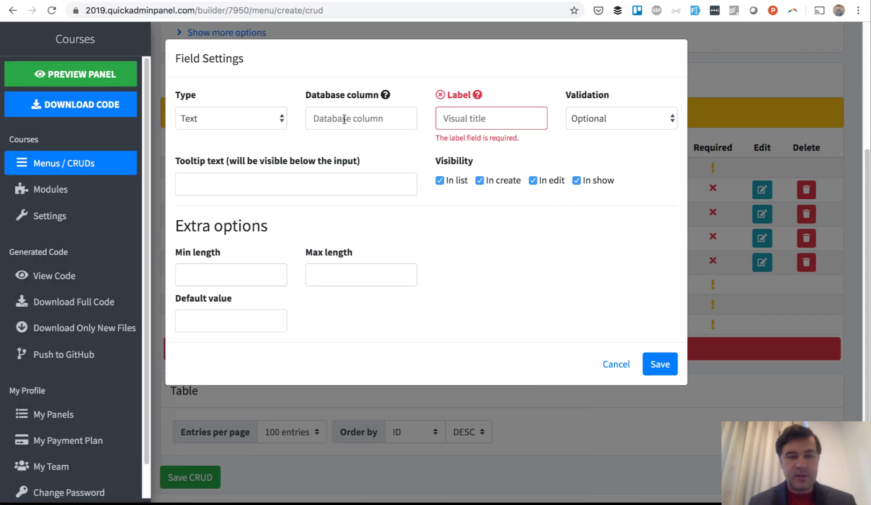
left_click(346, 119)
type("diffic")
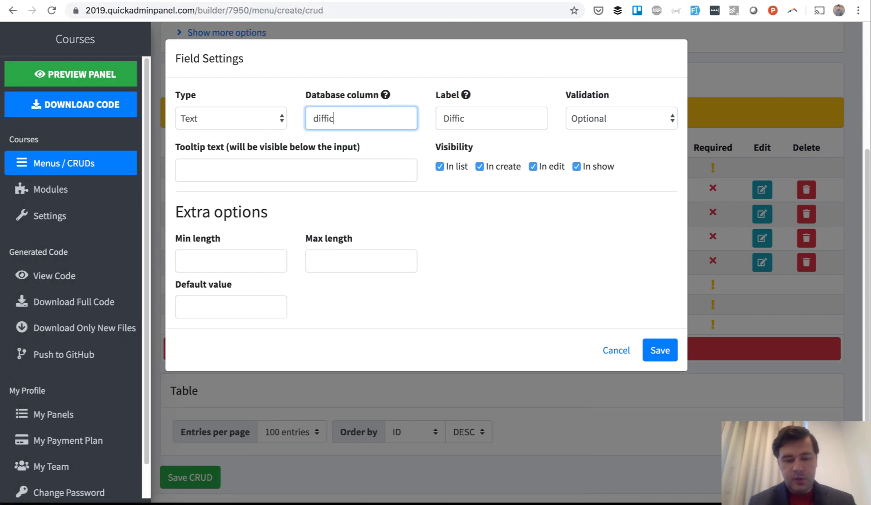
type("ulty")
left_click(674, 352)
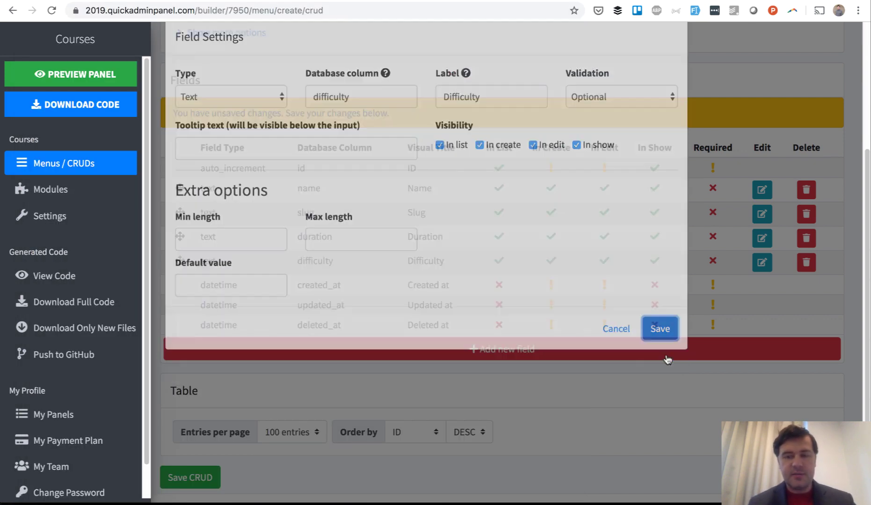
Step: Check the Course notes and add an optional textarea field with database column short_description to the Courses CRUD
key("super+Tab")
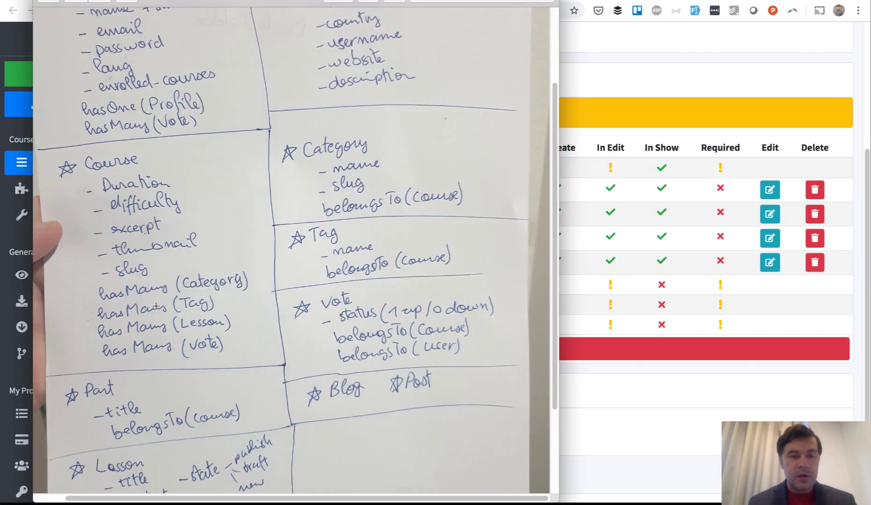
key("super+Tab")
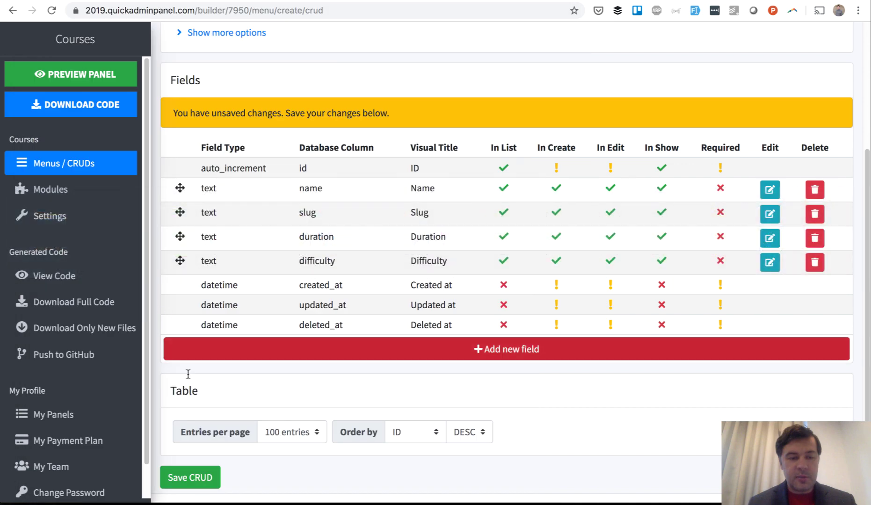
left_click(269, 352)
left_click(222, 117)
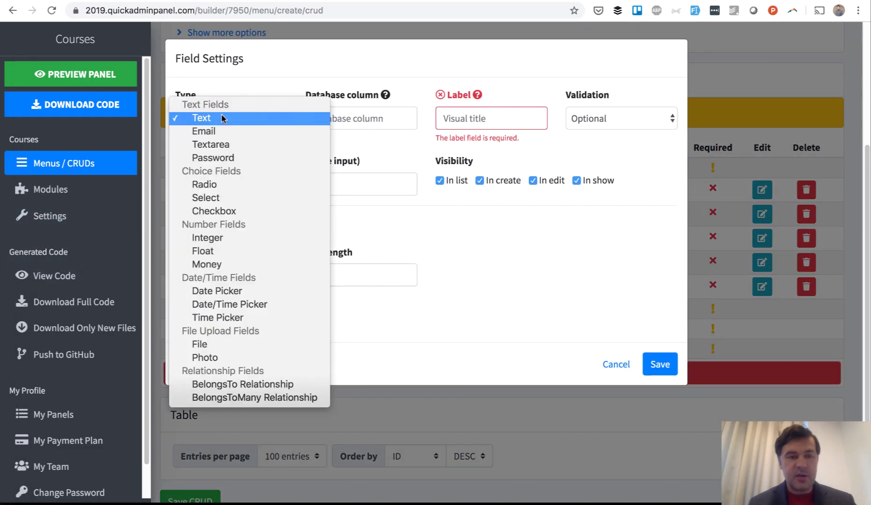
left_click(219, 144)
left_click(341, 115)
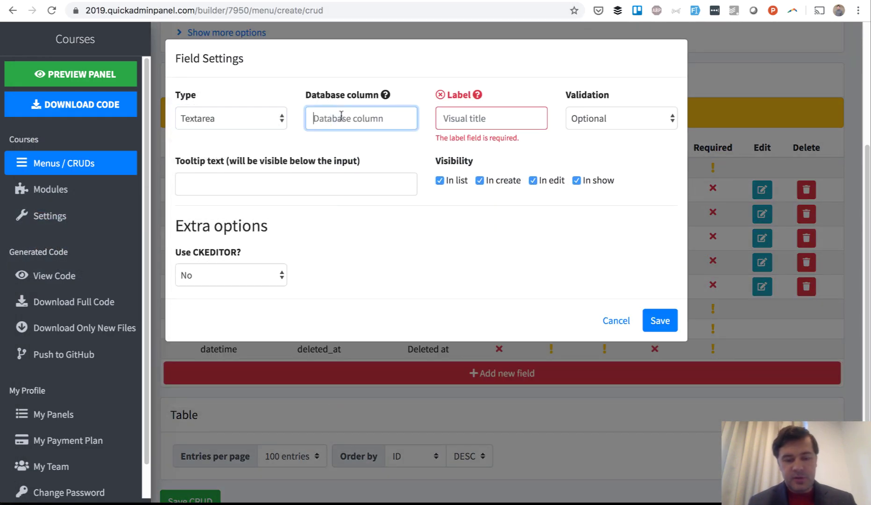
type("short_des")
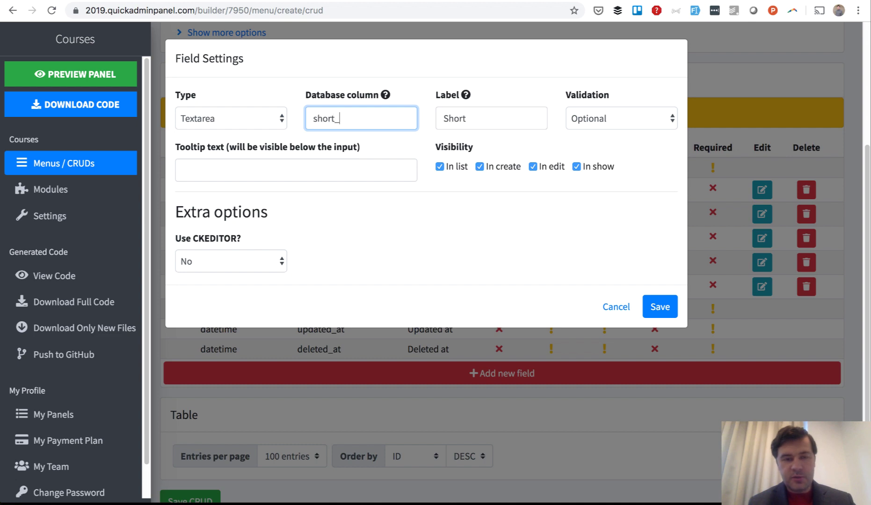
type("on")
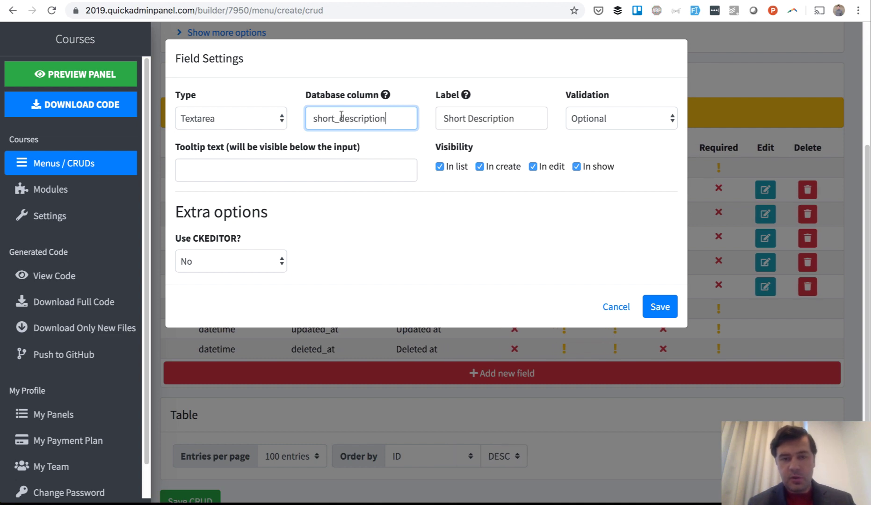
left_click(660, 307)
Step: Following the Course notes, add an optional photo field with database column thumbnail to the Courses CRUD
key("super+Tab")
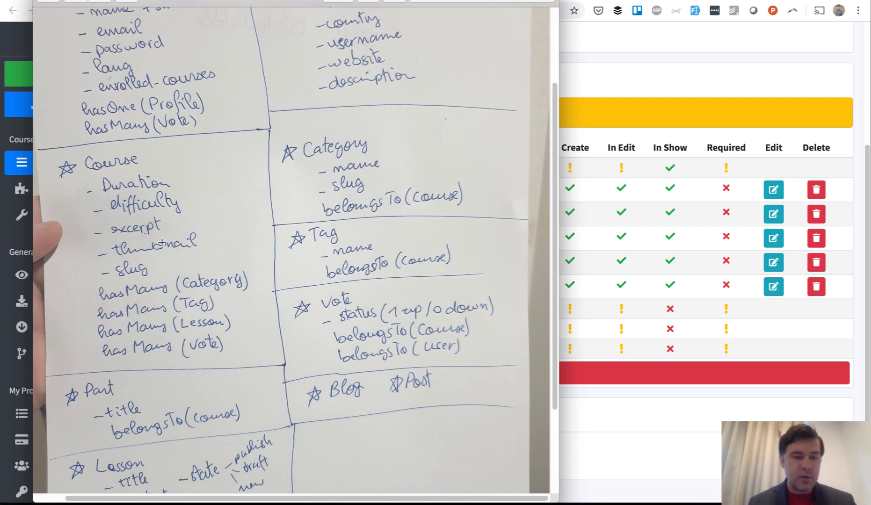
key("super+Tab")
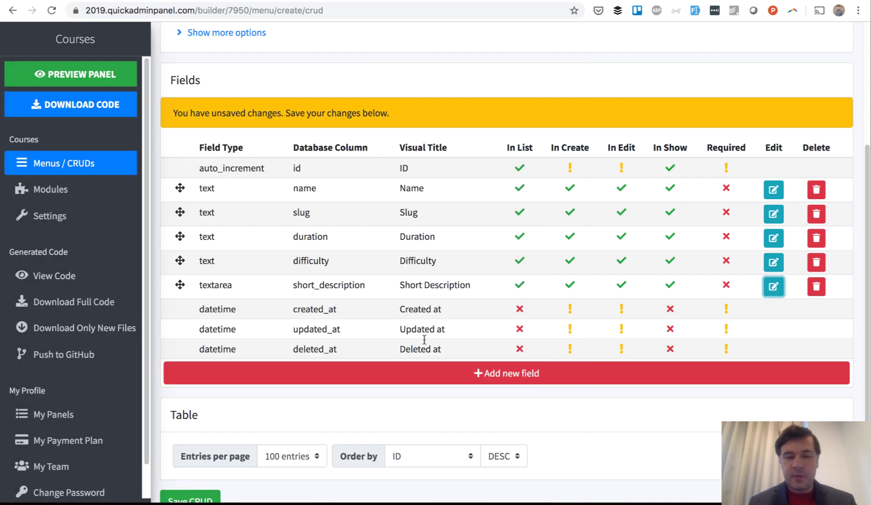
left_click(453, 374)
left_click(228, 120)
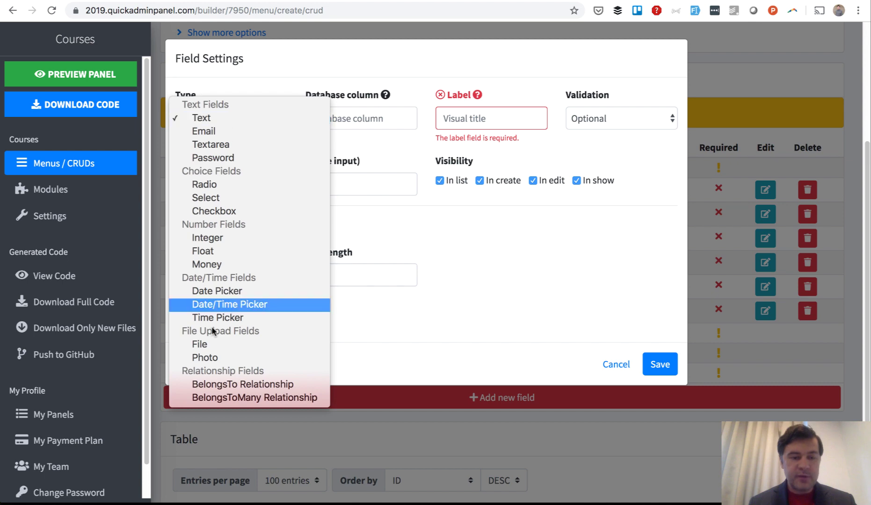
left_click(214, 359)
left_click(340, 121)
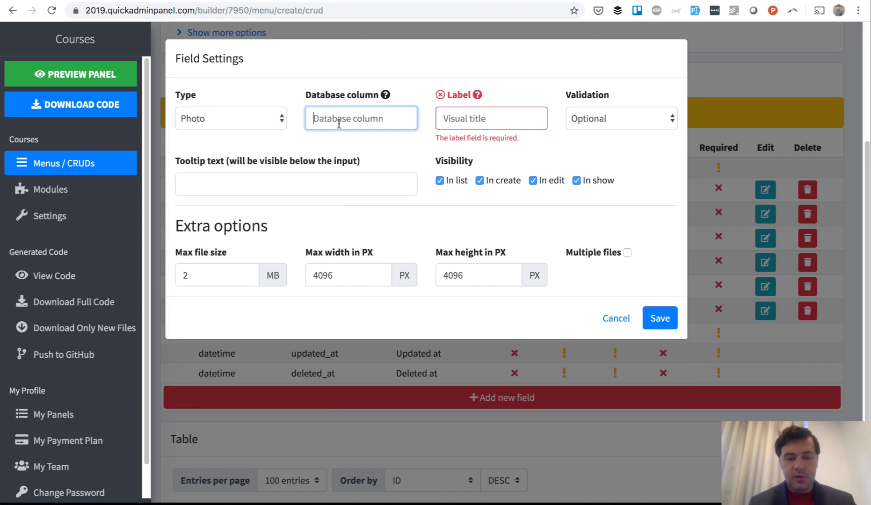
type("thumbnail")
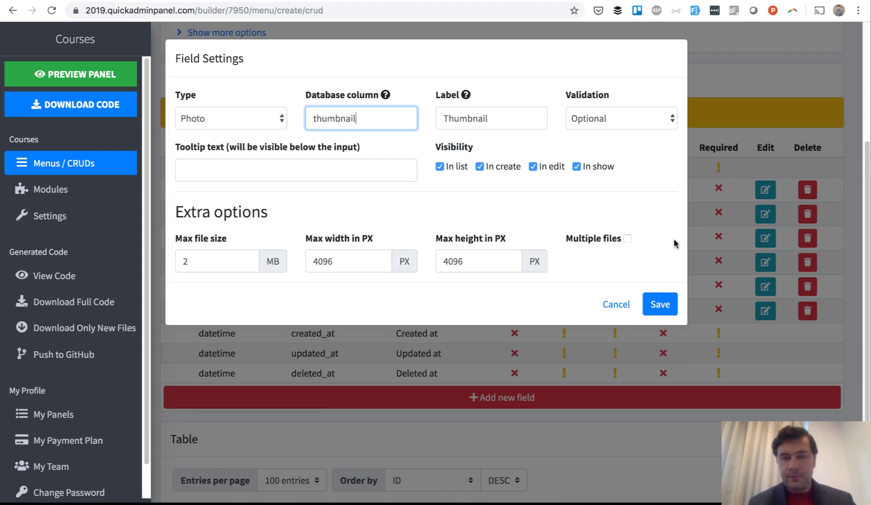
left_click(660, 304)
Step: Check the Course relationships in the notes and add a BelongsToMany field categories linked to the Categories model
key("super+Tab")
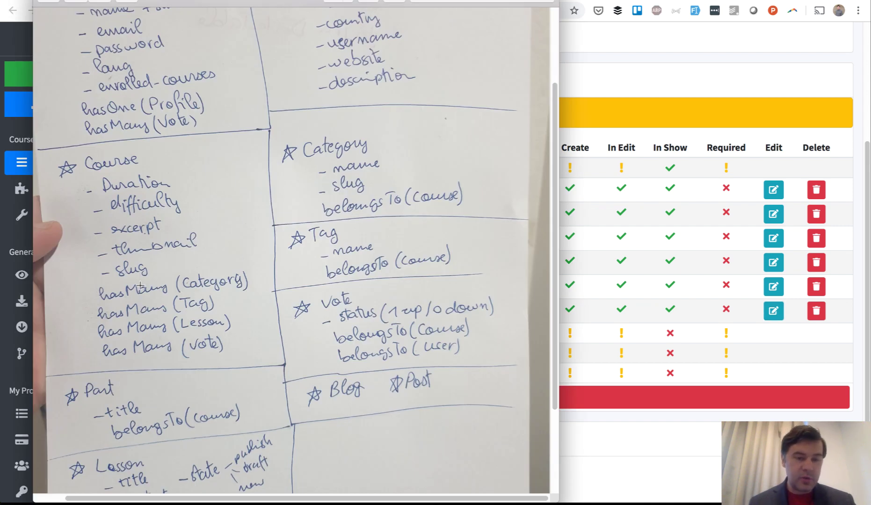
key("super+Tab")
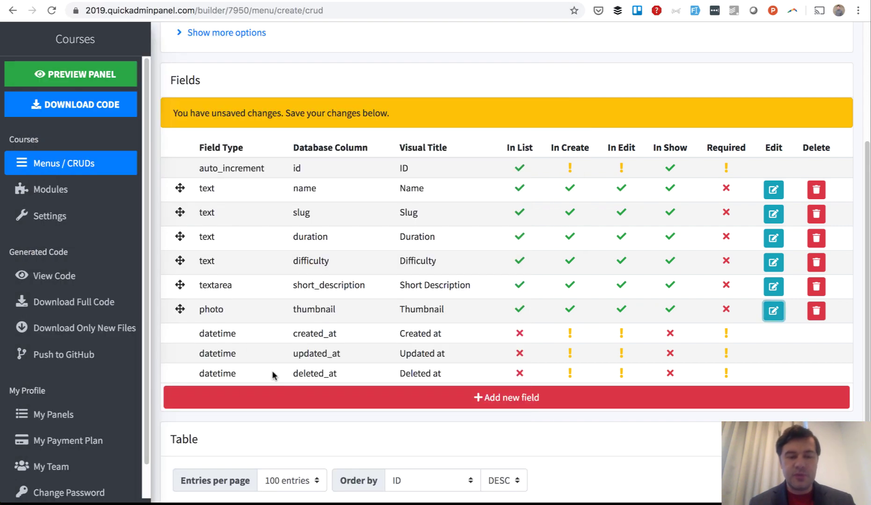
left_click(308, 405)
left_click(256, 122)
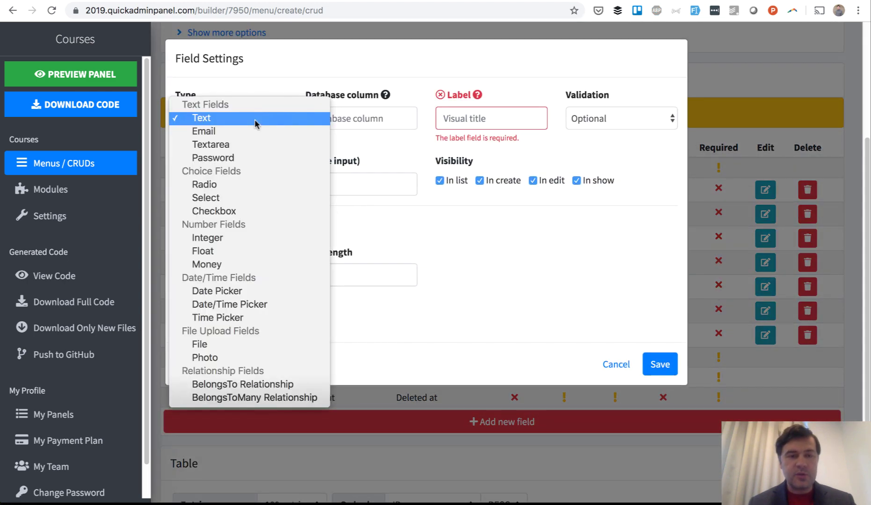
left_click(239, 398)
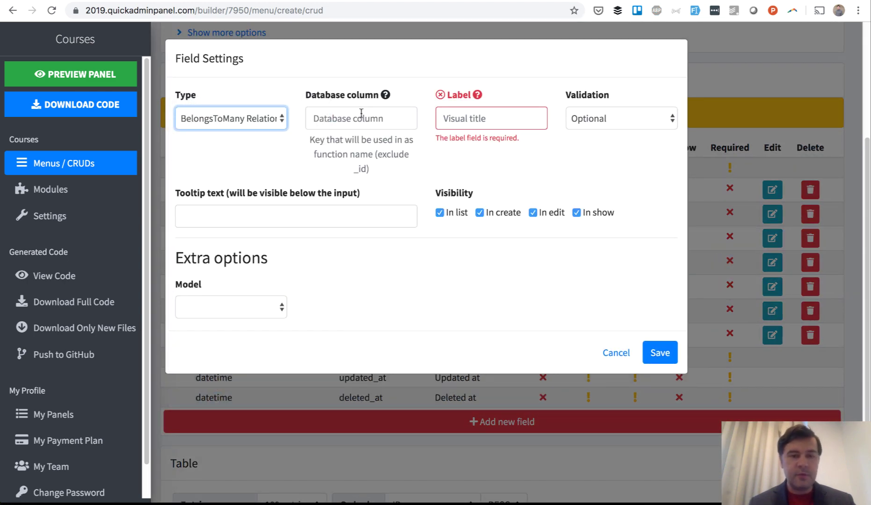
left_click(347, 120)
type("categories")
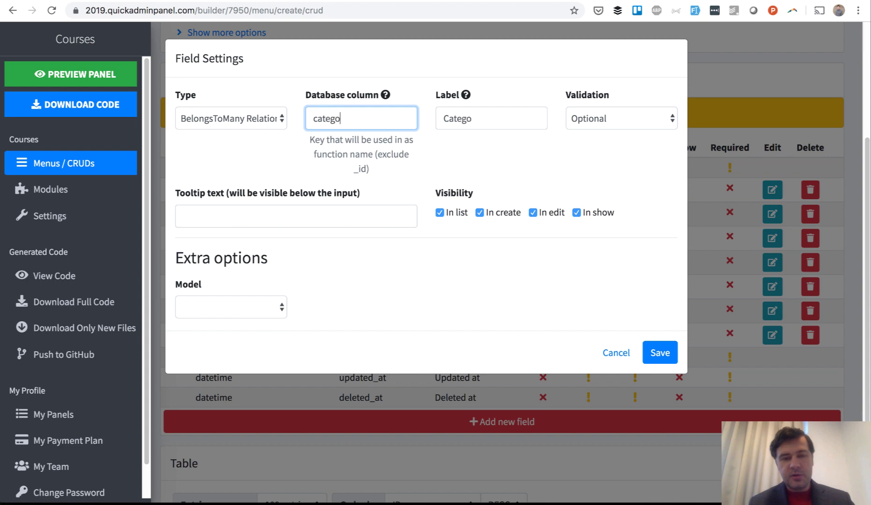
left_click(236, 309)
left_click(214, 374)
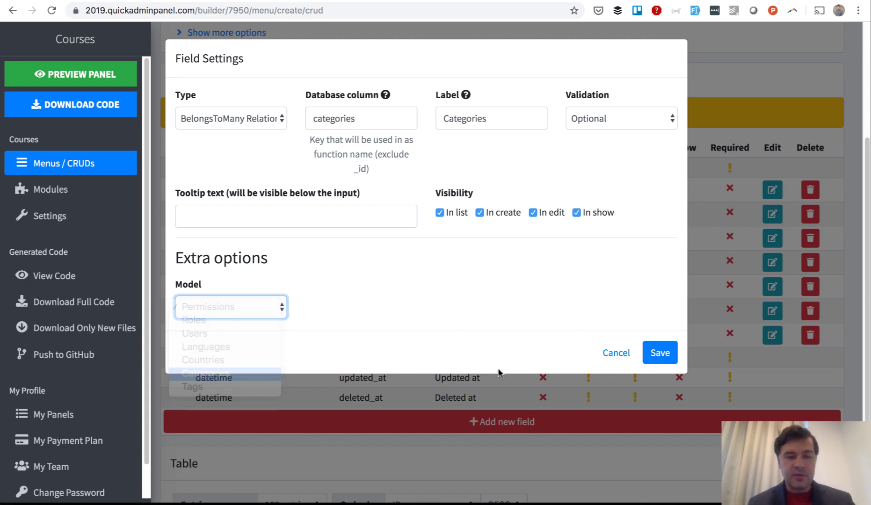
left_click(660, 354)
Step: Add an optional BelongsToMany relationship field with database column tags, linked to the Tags model, to the Courses CRUD
left_click(497, 424)
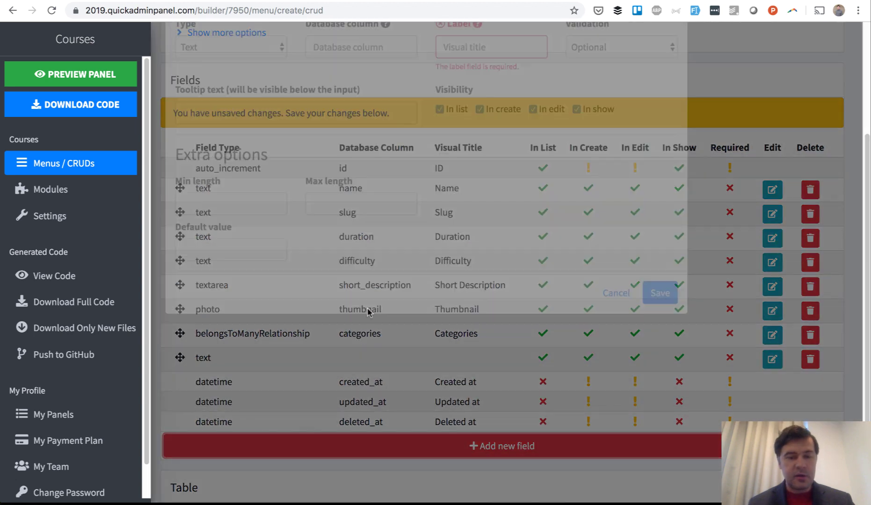
left_click(216, 116)
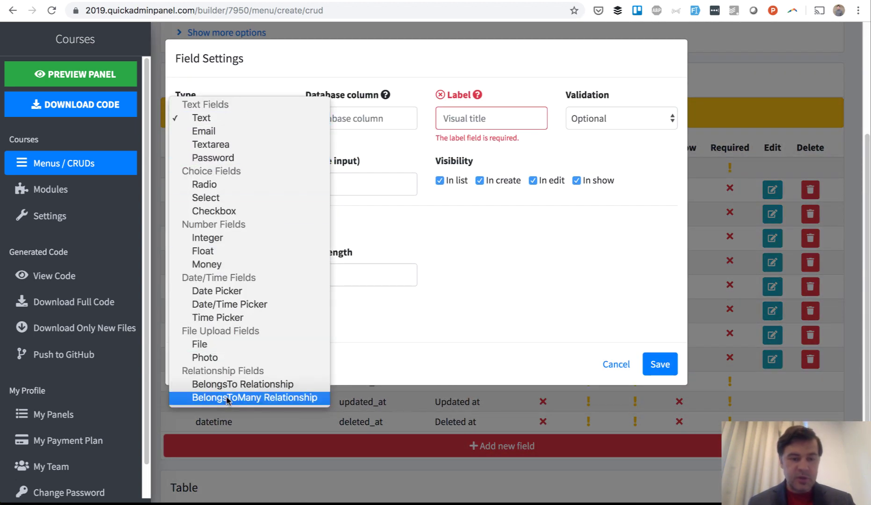
left_click(253, 397)
left_click(349, 127)
type("ta")
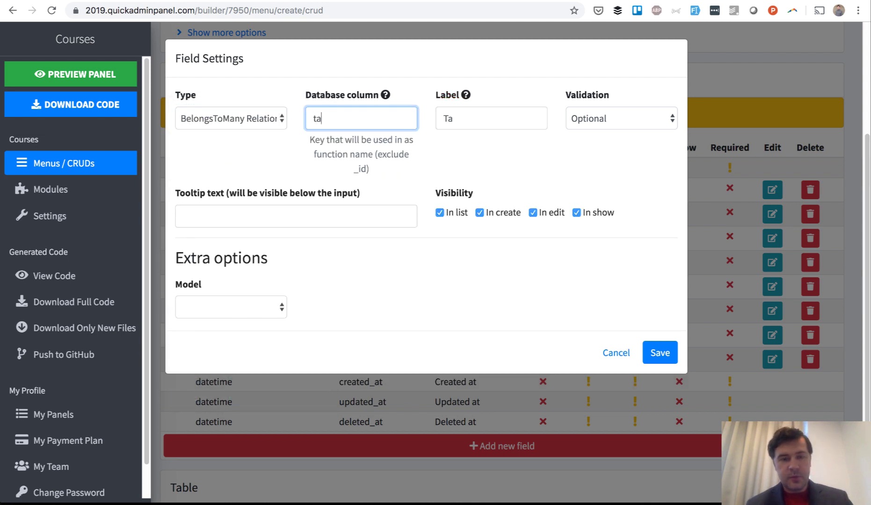
key("BackSpace")
type("ags")
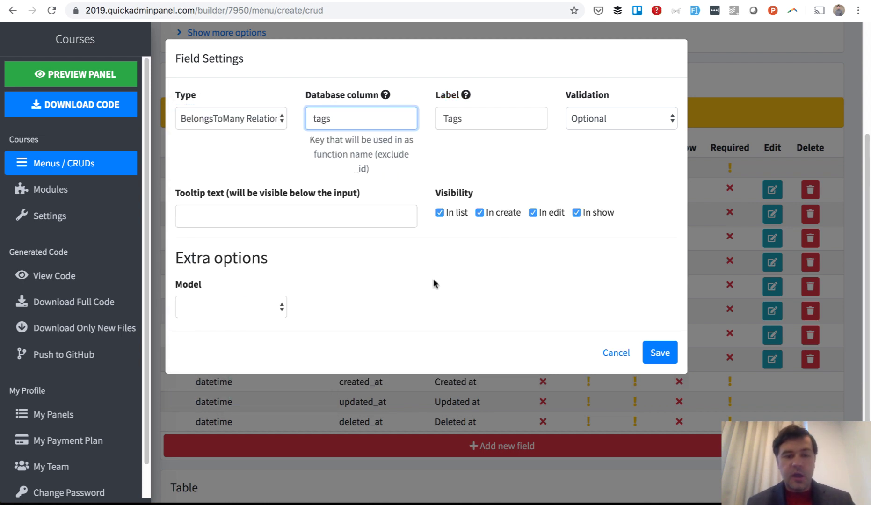
left_click(270, 314)
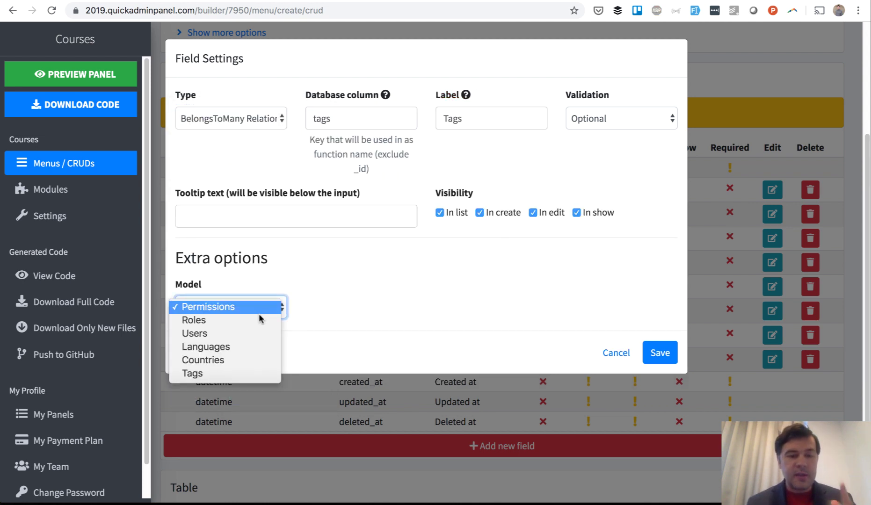
left_click(218, 376)
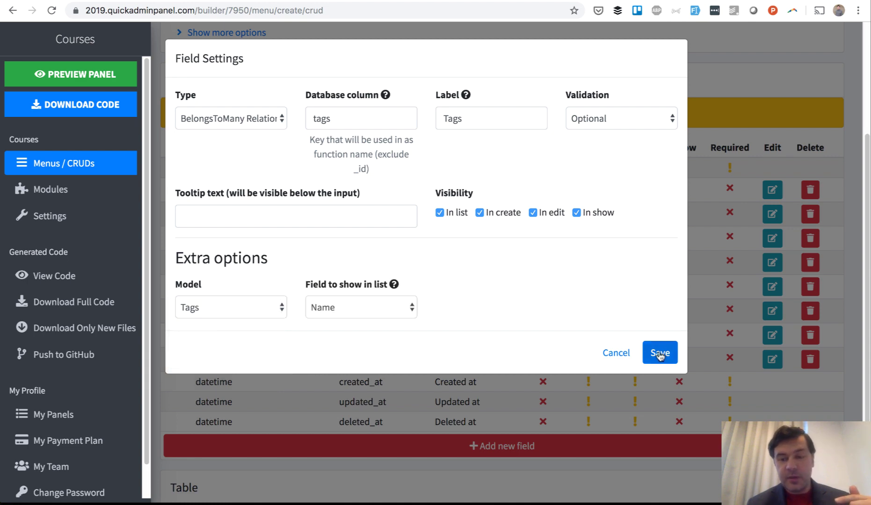
left_click(660, 354)
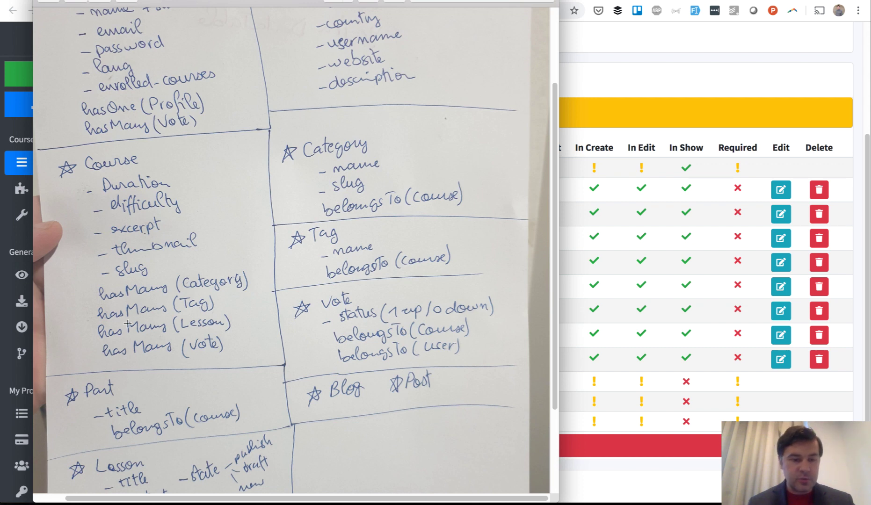
Step: Save the Courses CRUD and review the Part and Lesson models in the handwritten notes
scroll(434, 348, "down", 5)
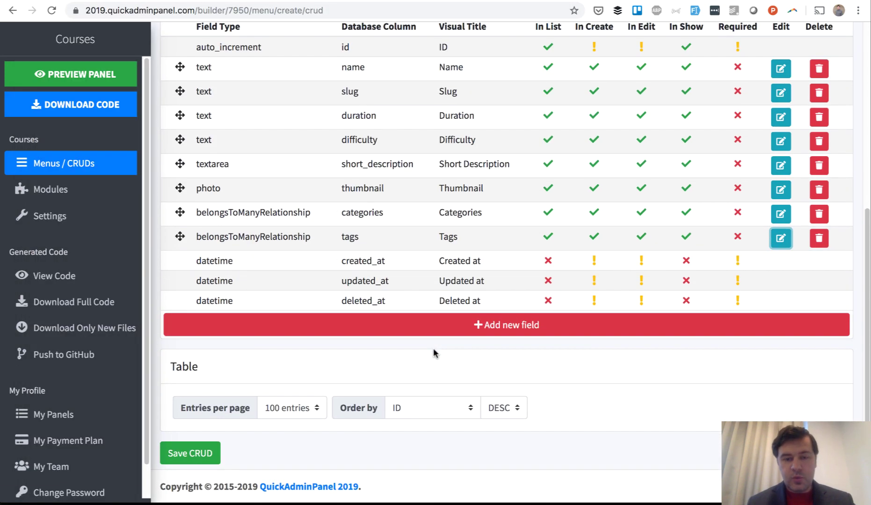
left_click(196, 459)
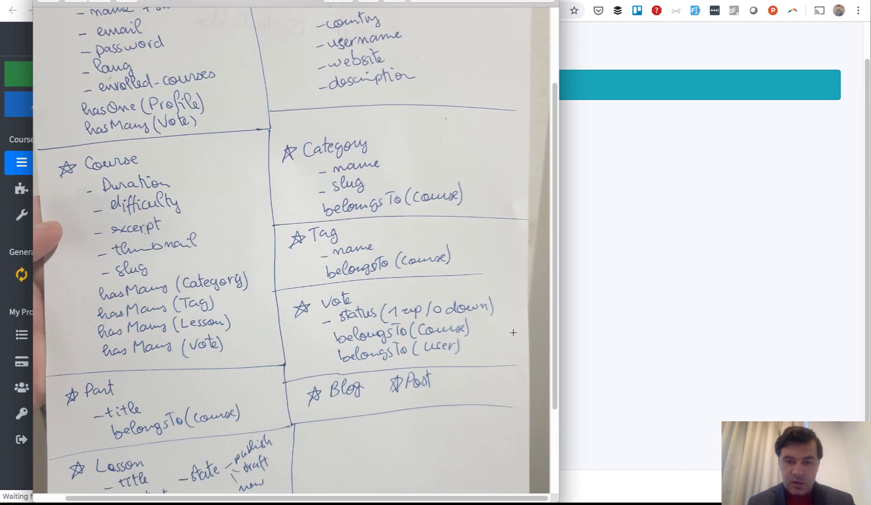
scroll(160, 307, "down", 3)
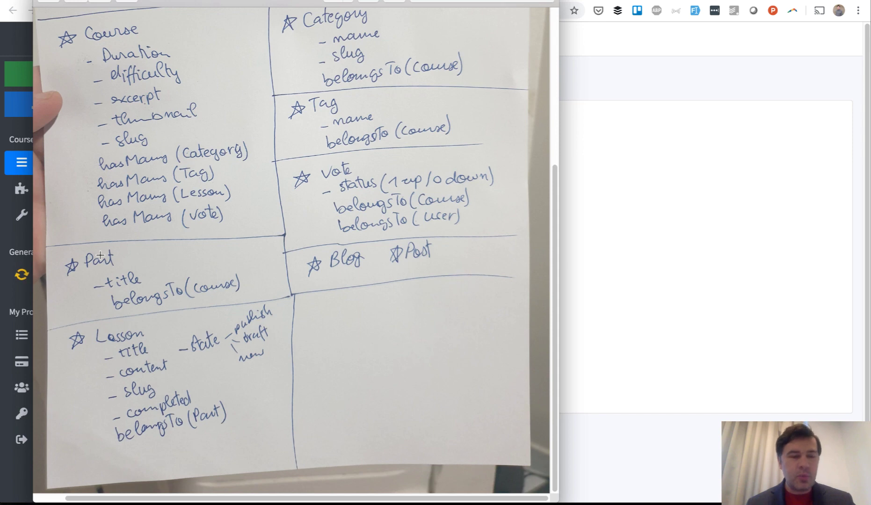
key("super+w")
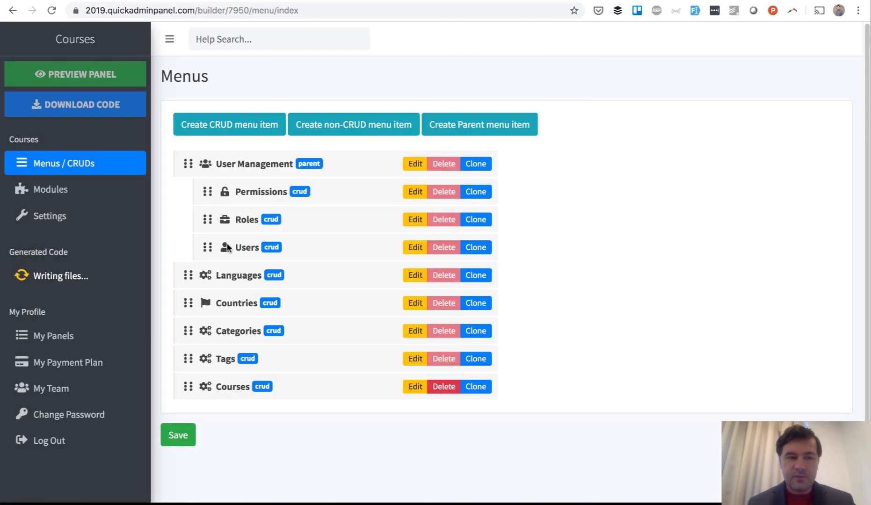
Step: Start a new CRUD menu item with the model name Sections
left_click(239, 130)
left_click(252, 182)
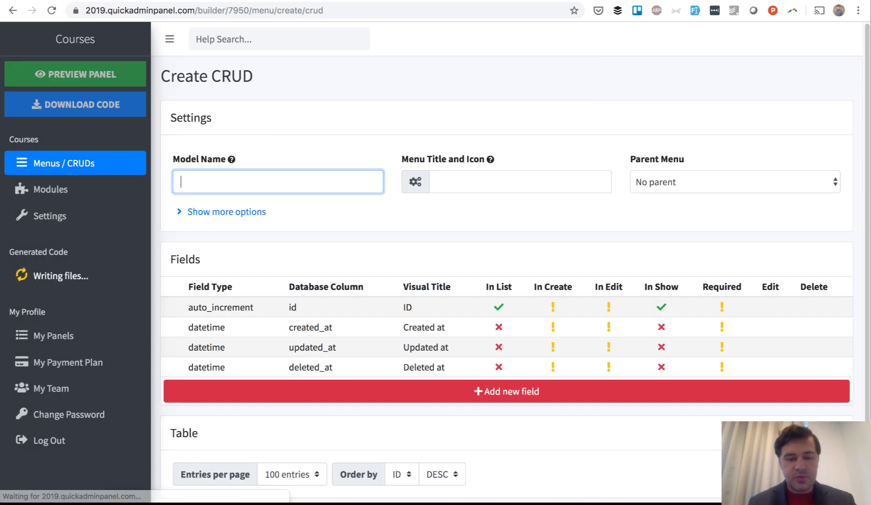
type("Sections")
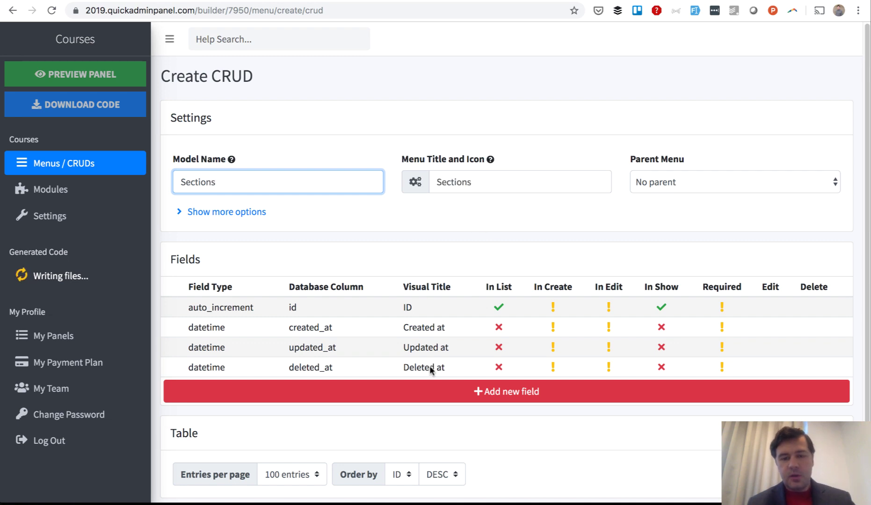
Step: Add an optional text field with database column title to the Sections CRUD, checking it against the Part notes
key("super+Tab")
key("super+Tab")
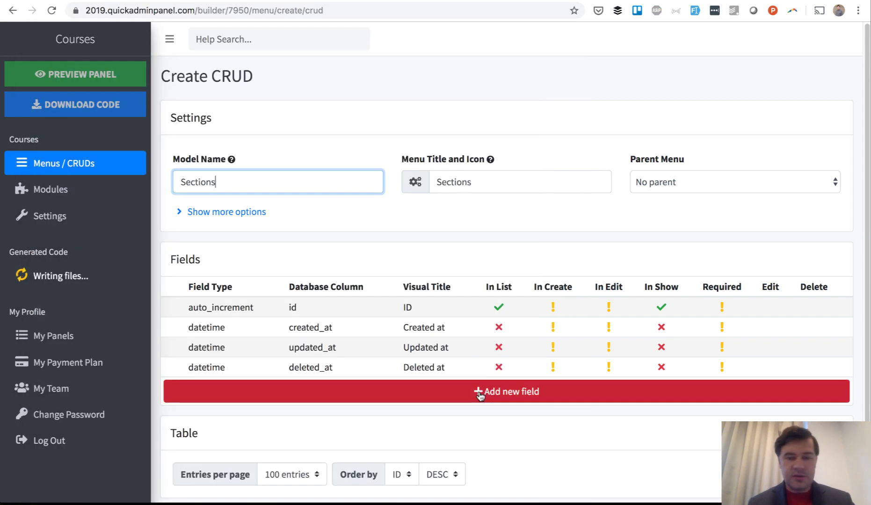
left_click(479, 394)
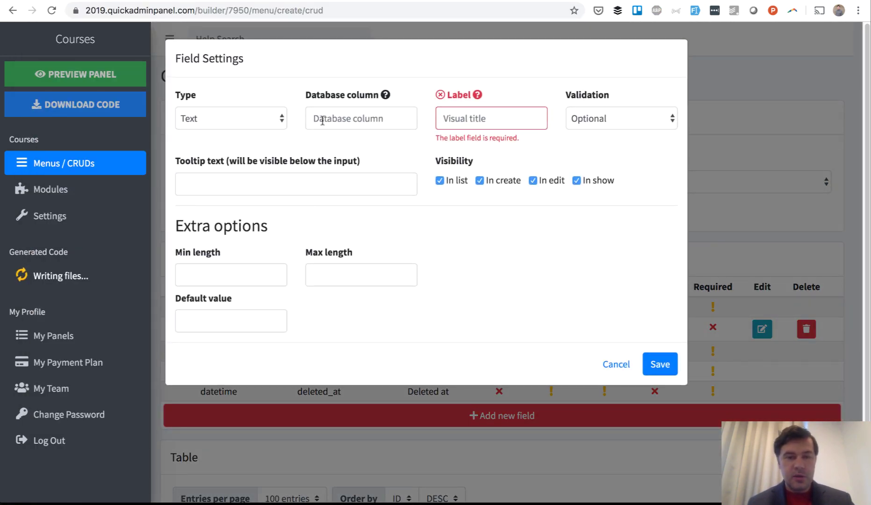
left_click(322, 121)
type("title")
key("super+Tab")
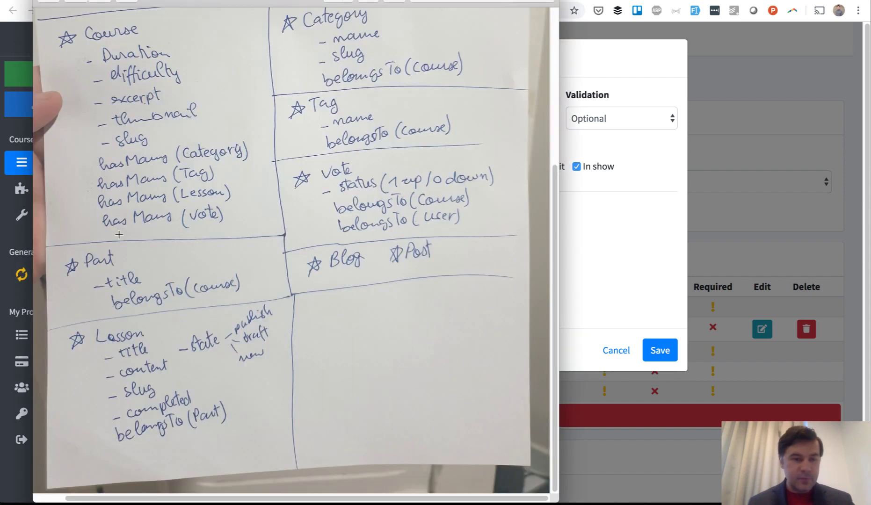
key("super+Tab")
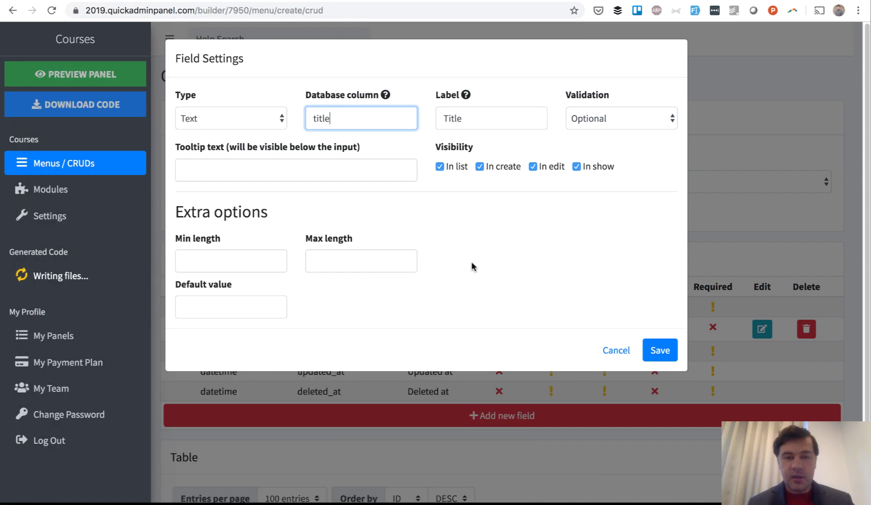
left_click(659, 351)
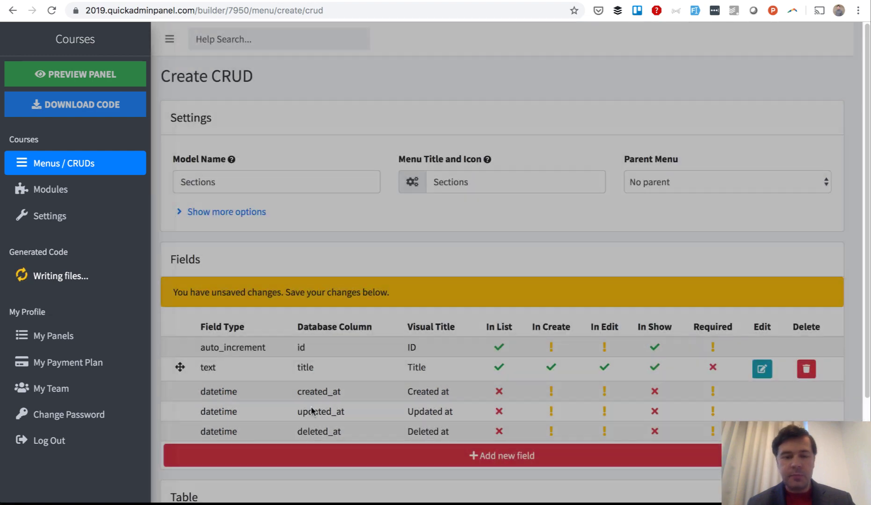
Step: Add an optional BelongsTo relationship field with database column course, linked to the Courses model, to the Sections CRUD
left_click(360, 460)
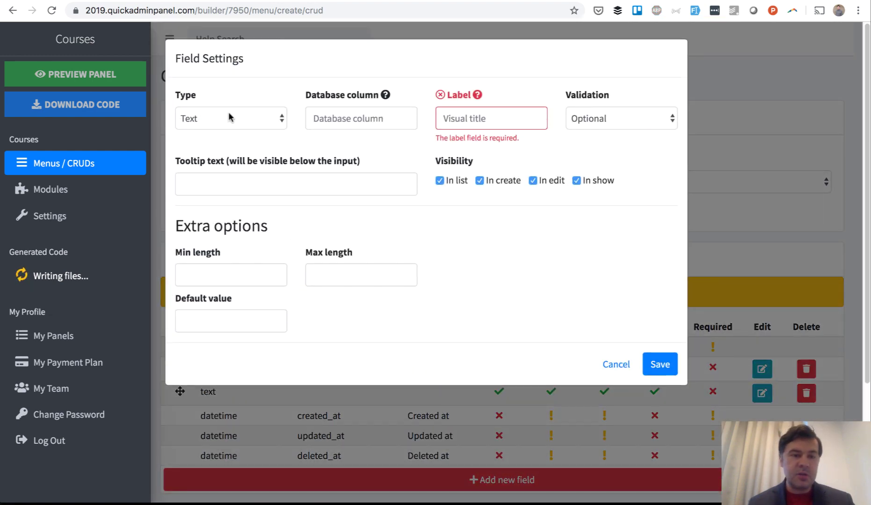
left_click(228, 115)
left_click(230, 384)
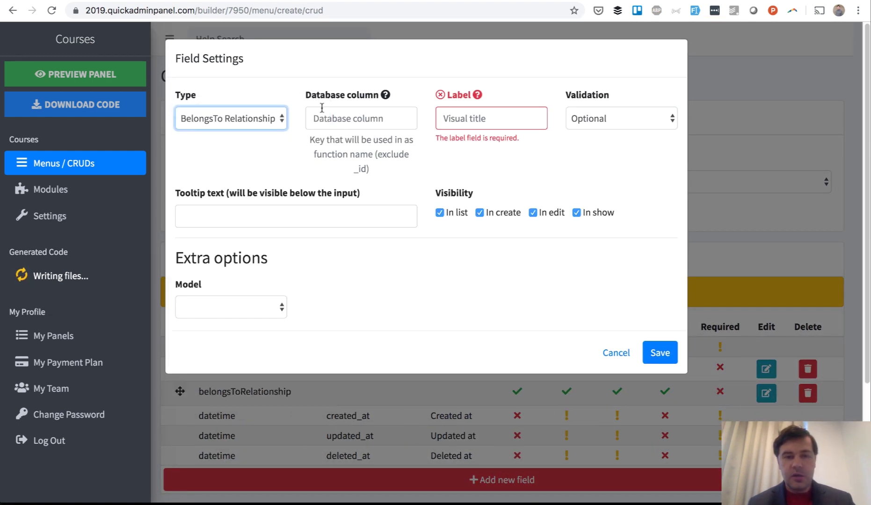
left_click(321, 121)
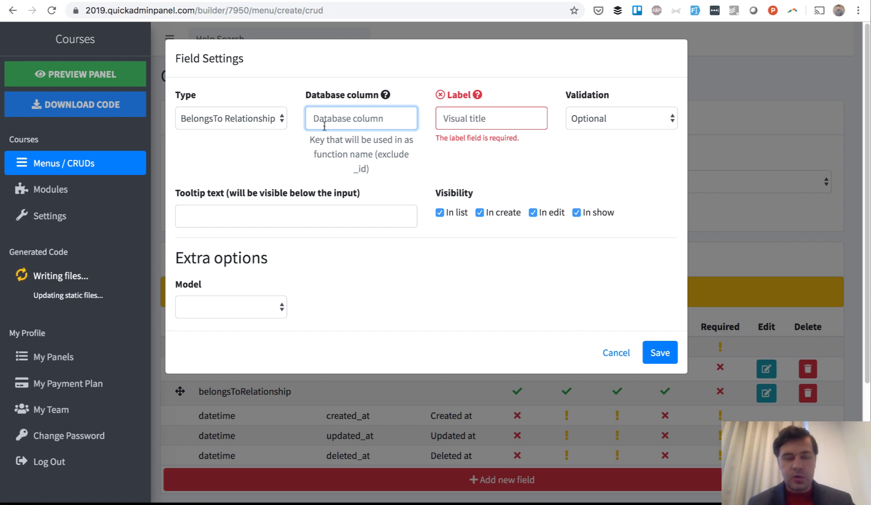
type("course")
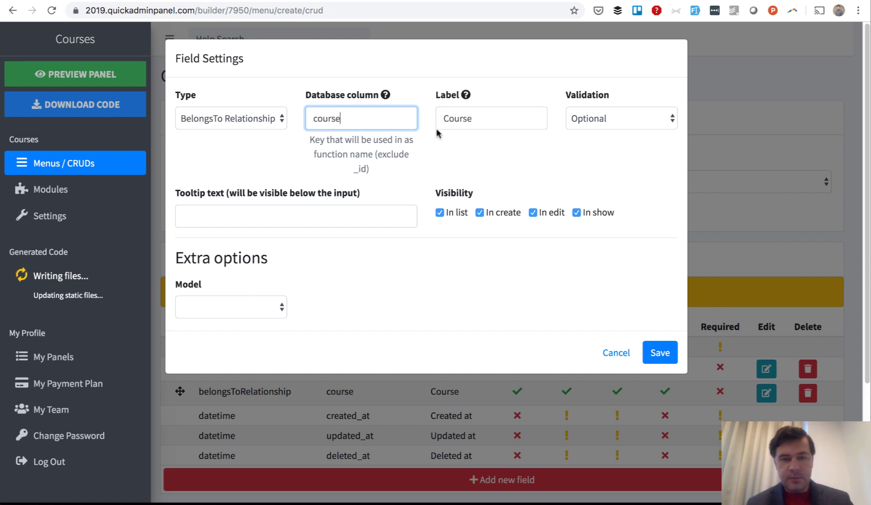
left_click(471, 155)
left_click(229, 308)
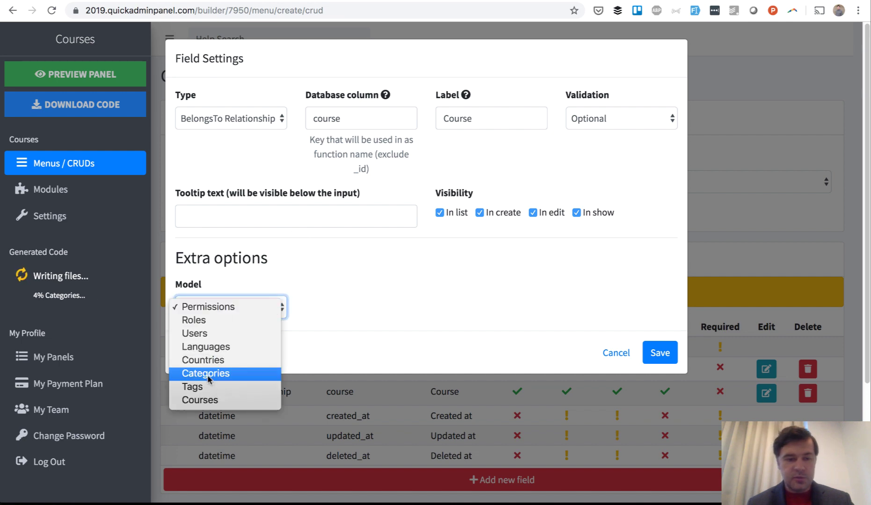
left_click(201, 401)
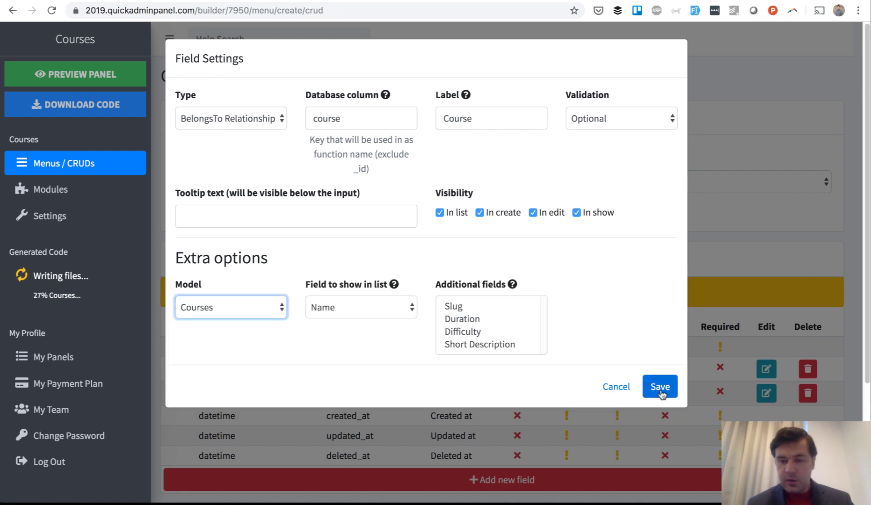
left_click(660, 386)
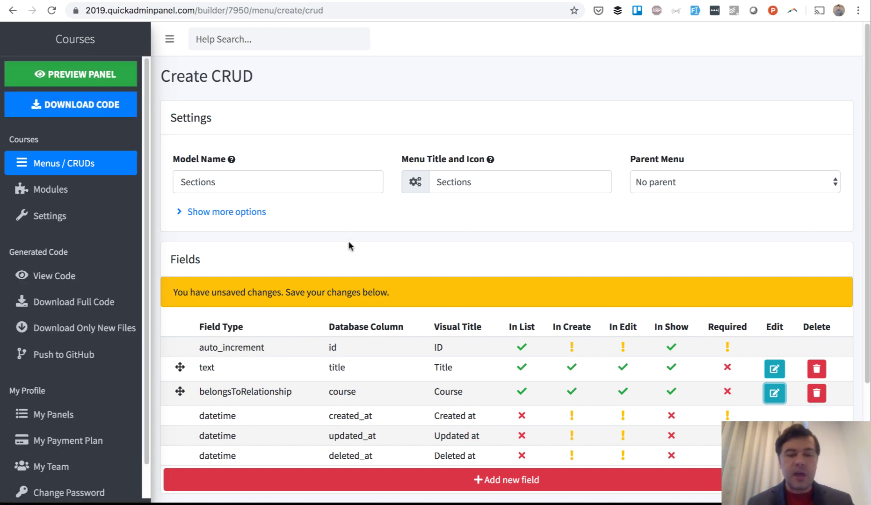
Step: Save the Sections CRUD and review the Lesson model in the handwritten notes
scroll(351, 247, "down", 3)
scroll(350, 244, "up", 4)
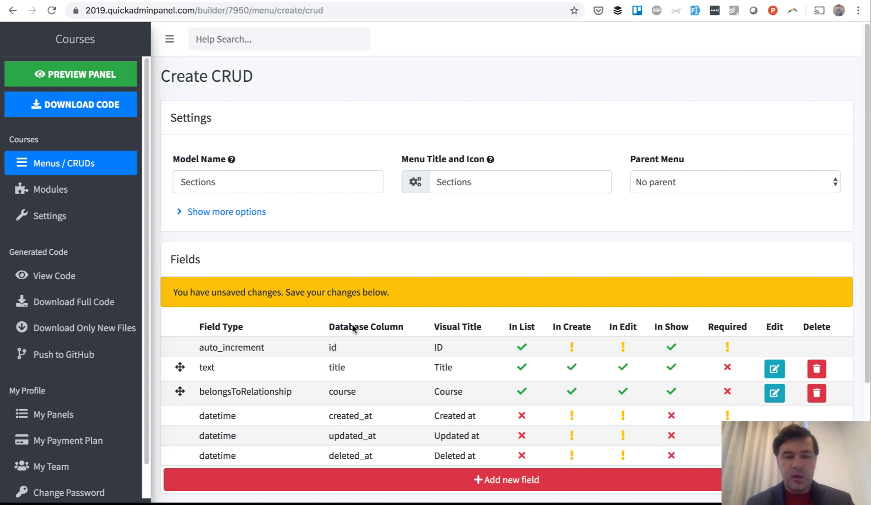
scroll(349, 408, "down", 3)
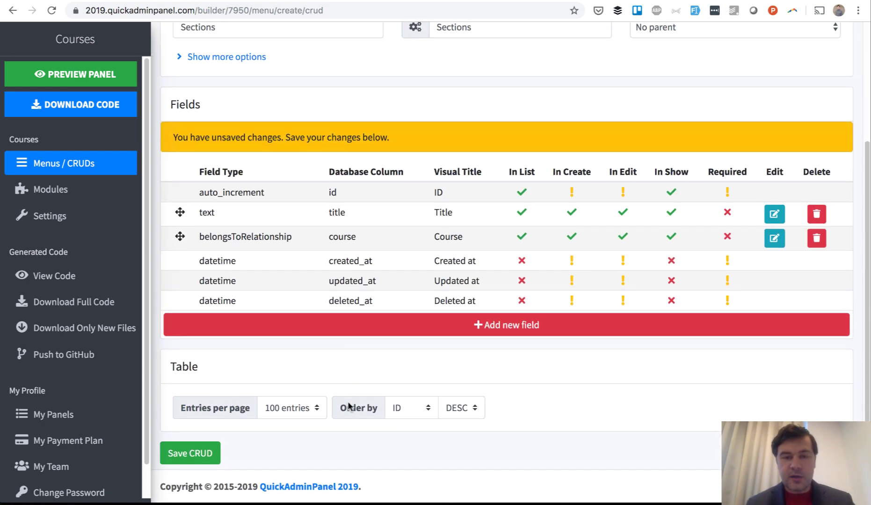
left_click(191, 453)
key("super+Tab")
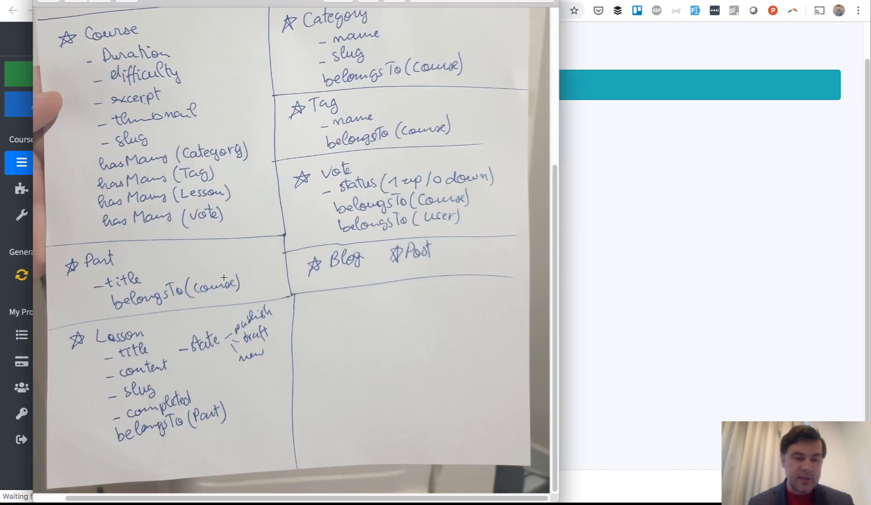
key("super+Tab")
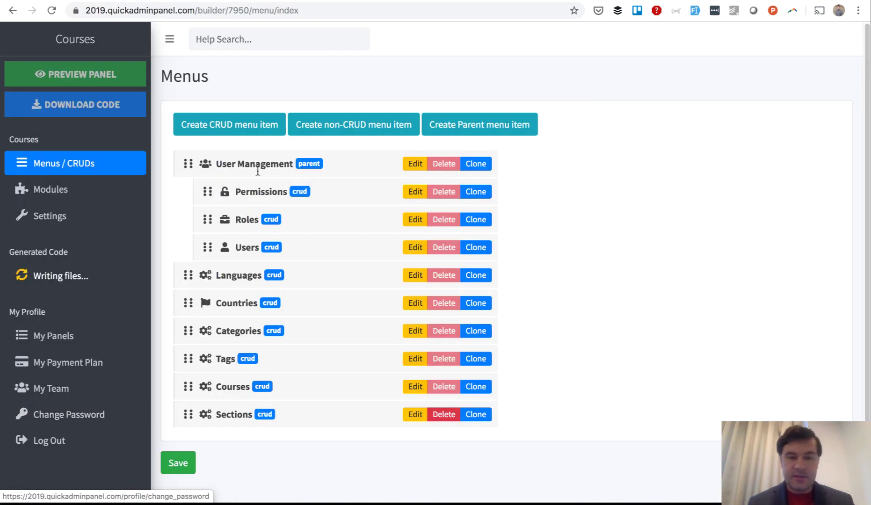
Step: Start a new CRUD menu item with the model name Lessons
left_click(227, 134)
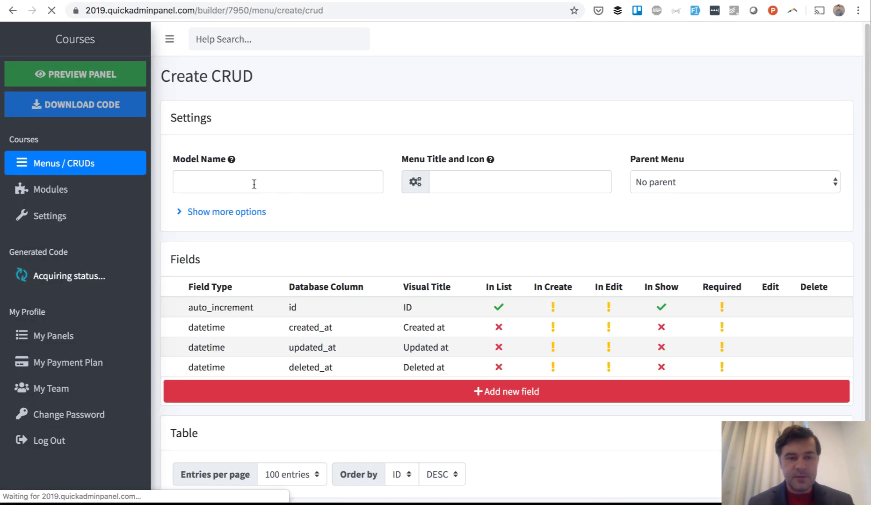
left_click(254, 184)
type("Lessons")
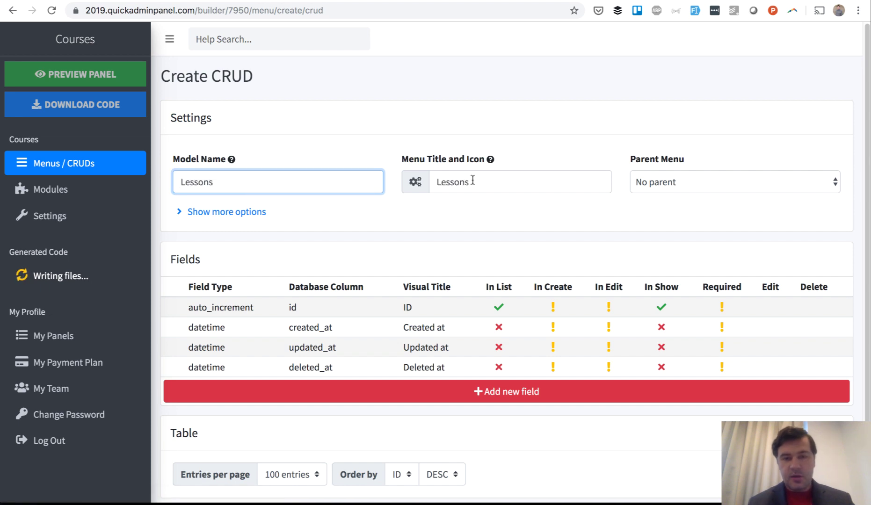
left_click(472, 182)
Step: Add an optional text field with database column title to the Lessons CRUD
left_click(460, 401)
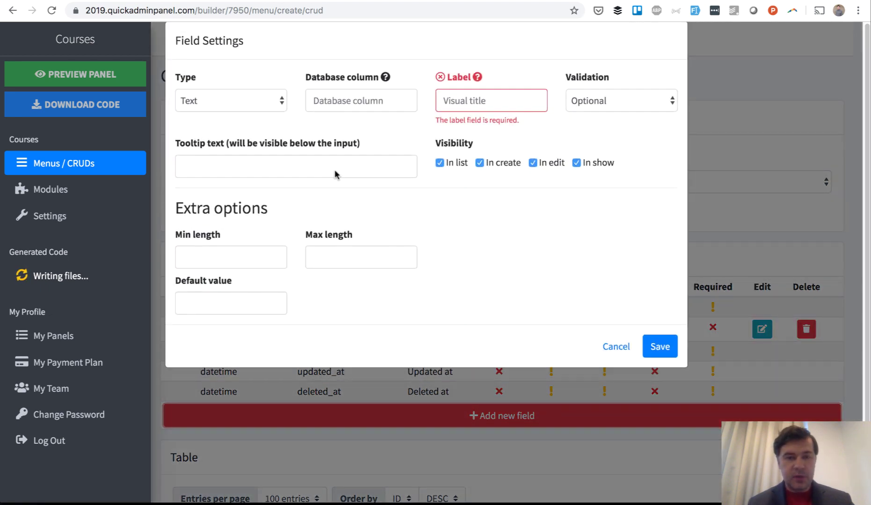
left_click(361, 117)
type("title")
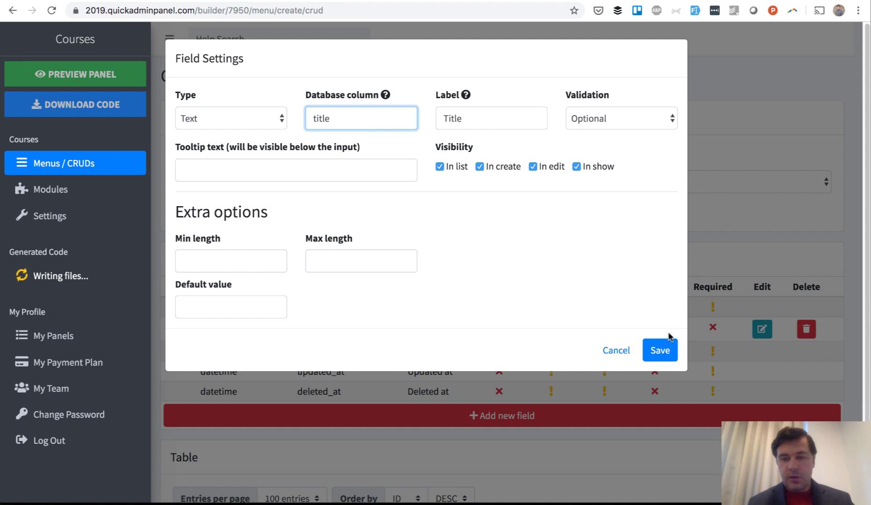
left_click(661, 350)
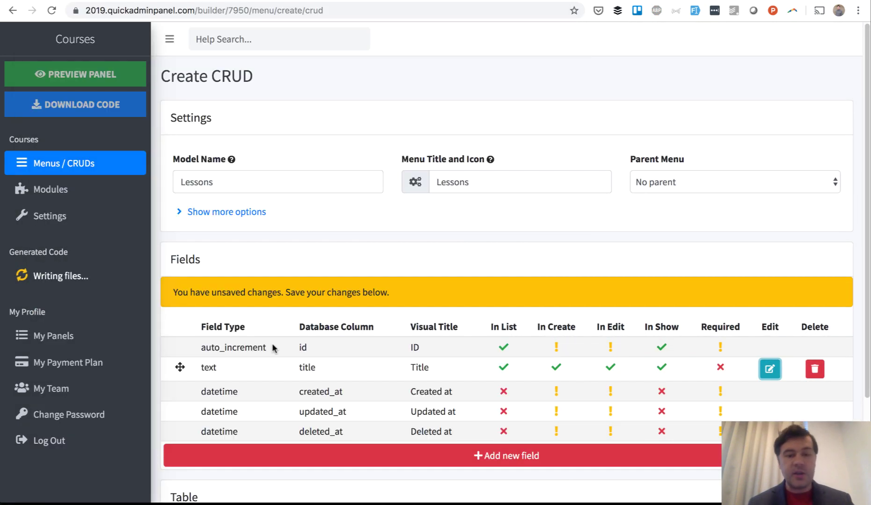
Step: Add an optional BelongsTo relationship field with database column section, linked to the Sections model, to the Lessons CRUD
left_click(360, 459)
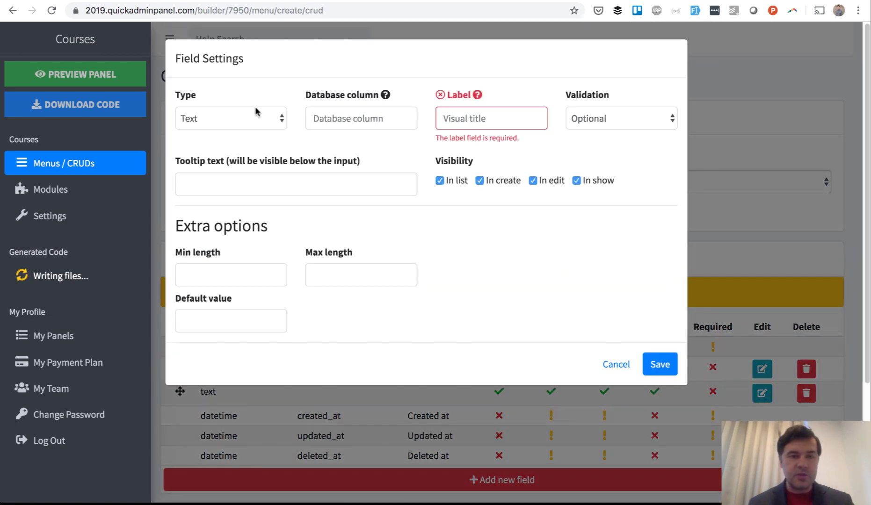
left_click(248, 115)
left_click(223, 385)
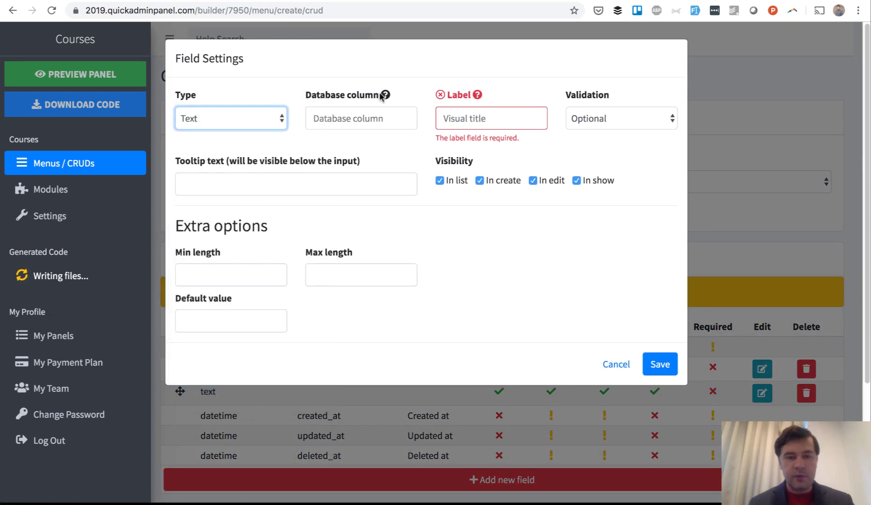
left_click(350, 119)
type("section")
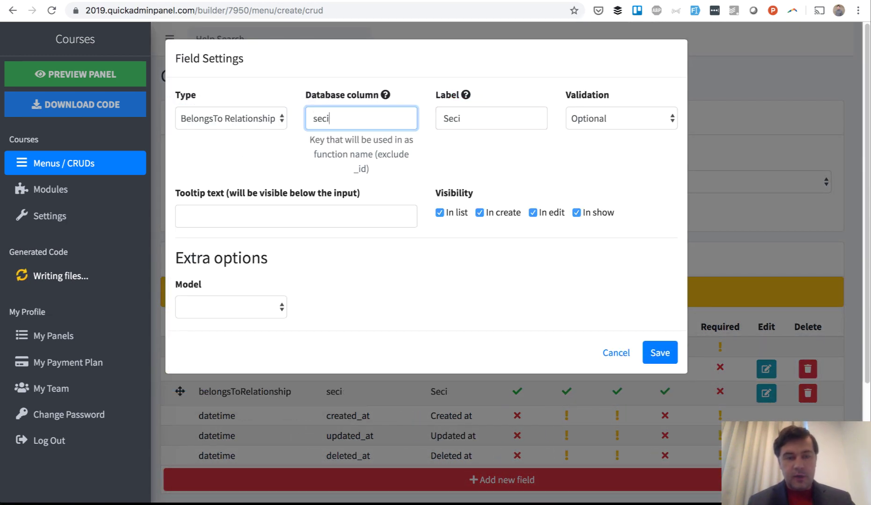
left_click(231, 307)
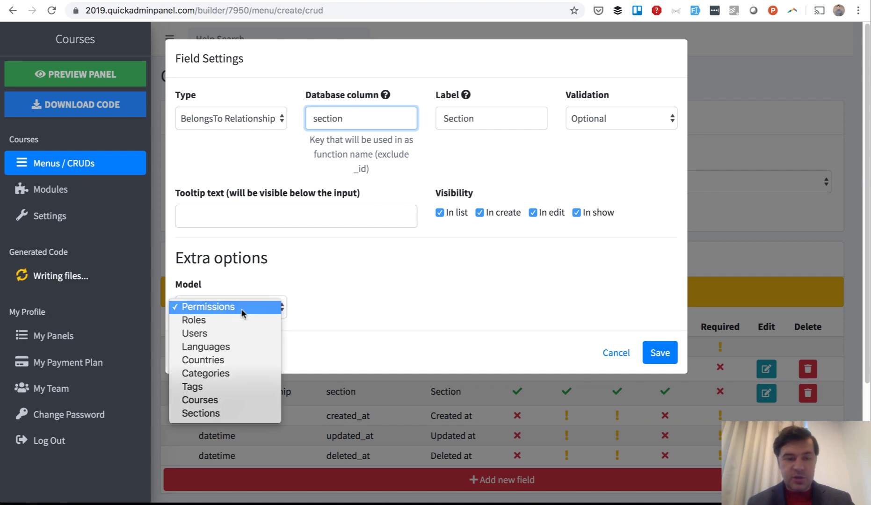
left_click(225, 414)
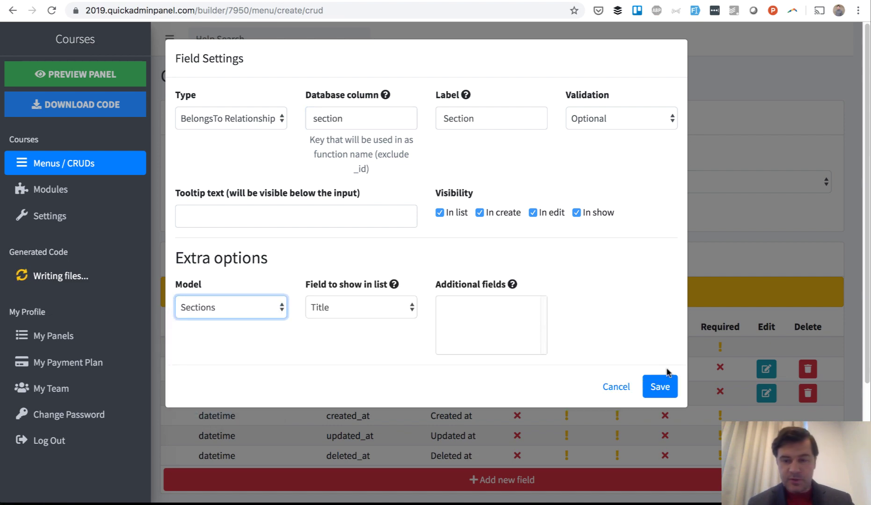
left_click(660, 386)
Step: Following the Lesson notes, add an optional text field with database column slug to the Lessons CRUD and move it above the section field
key("super+Tab")
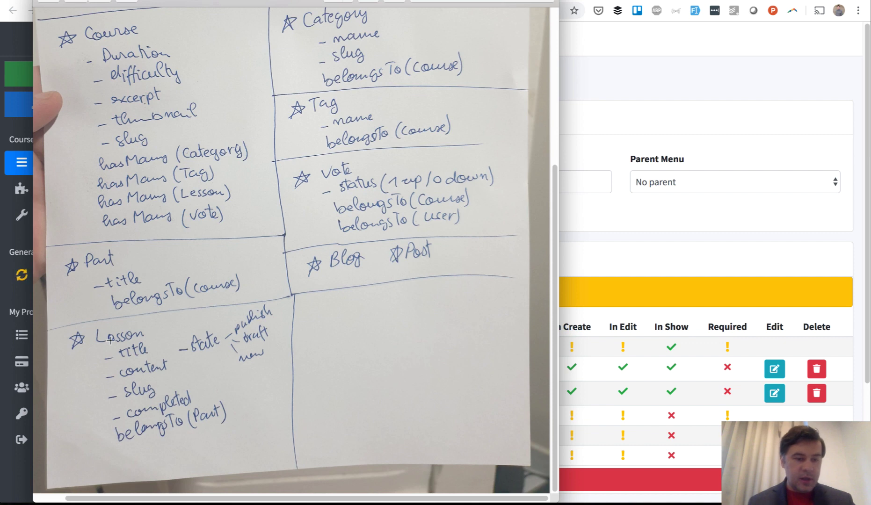
key("super+Tab")
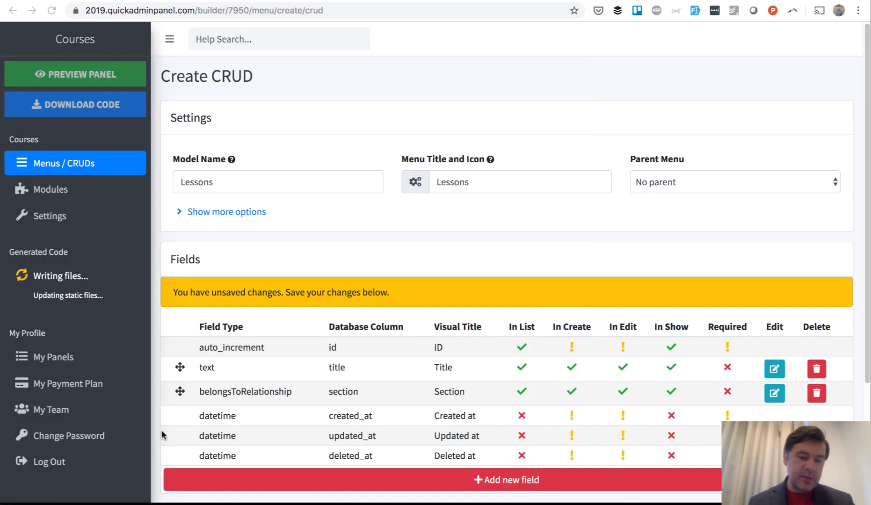
left_click(379, 481)
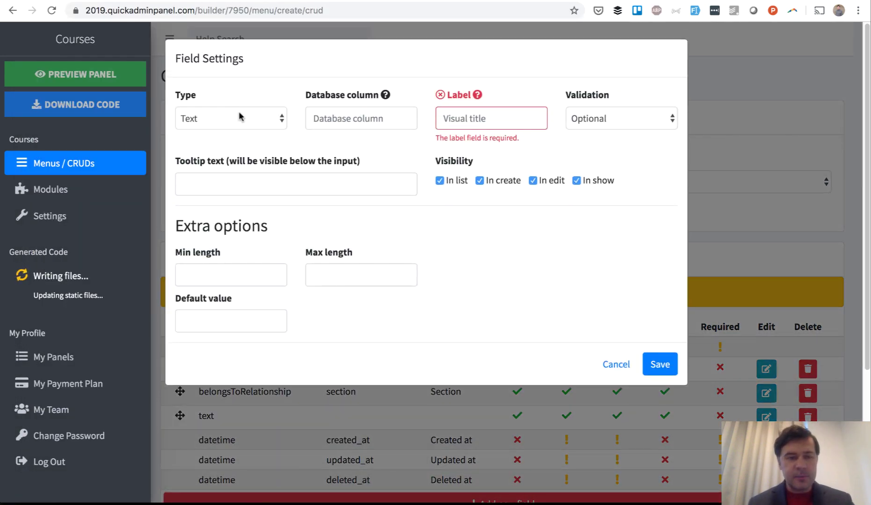
left_click(338, 118)
type("slug")
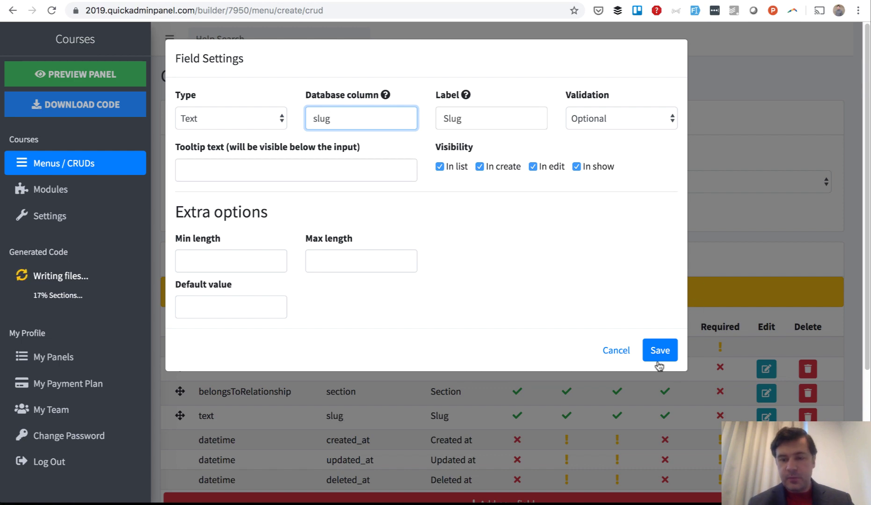
left_click(659, 354)
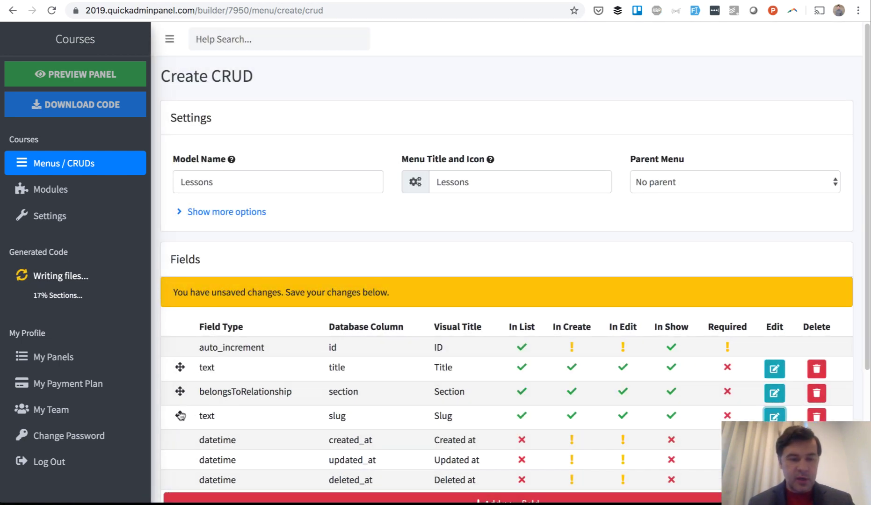
left_click_drag(179, 416, 180, 391)
Step: Following the Lesson notes, add an optional textarea field with database column content and CKEditor enabled to the Lessons CRUD
key("super+Tab")
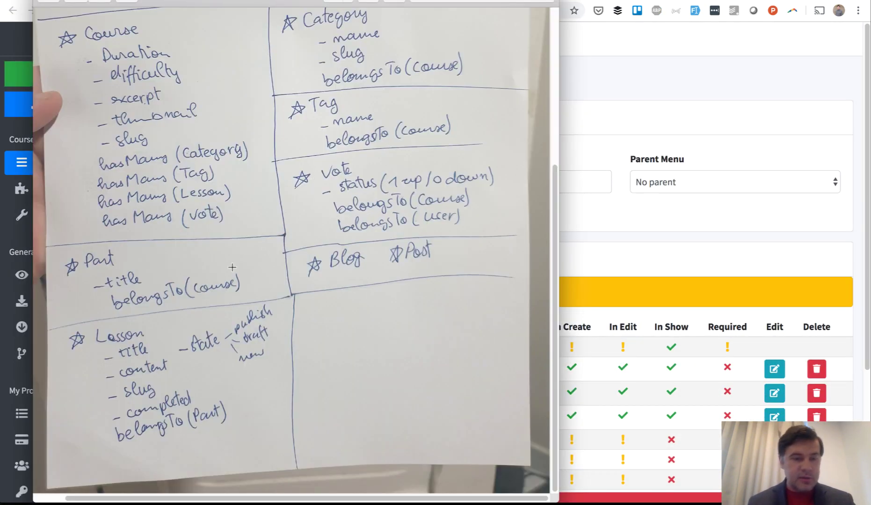
key("super+Tab")
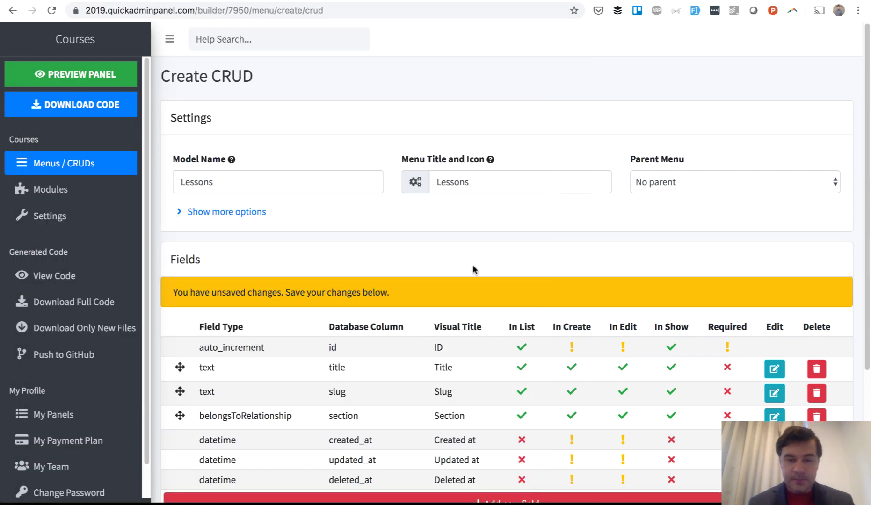
scroll(471, 270, "down", 4)
left_click(410, 328)
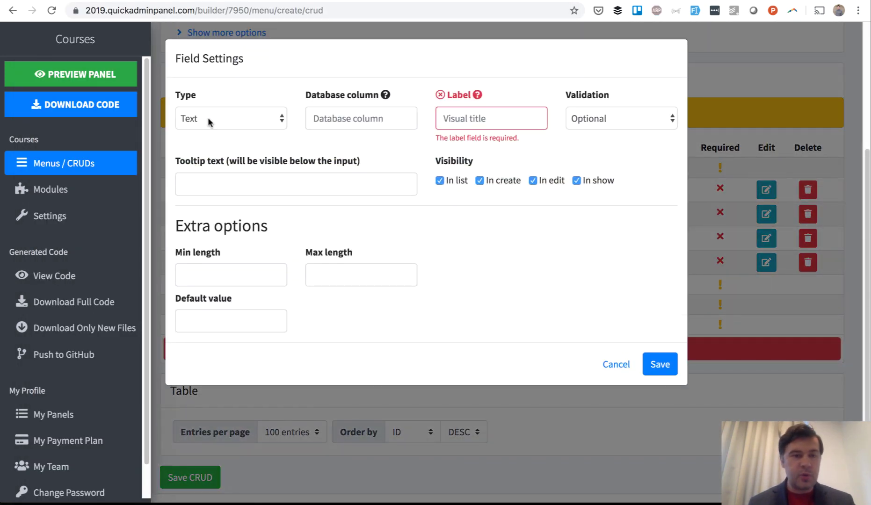
left_click(208, 117)
left_click(206, 141)
left_click(325, 117)
type("c")
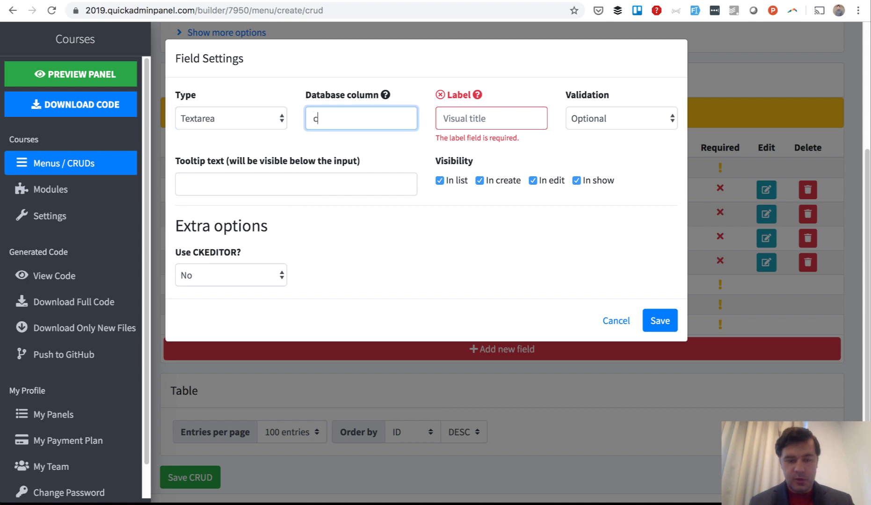
type("ontent")
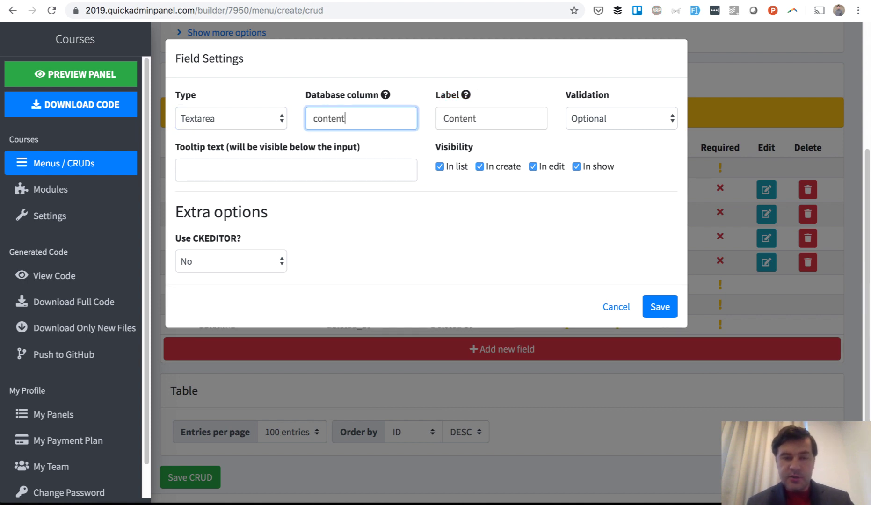
left_click(210, 260)
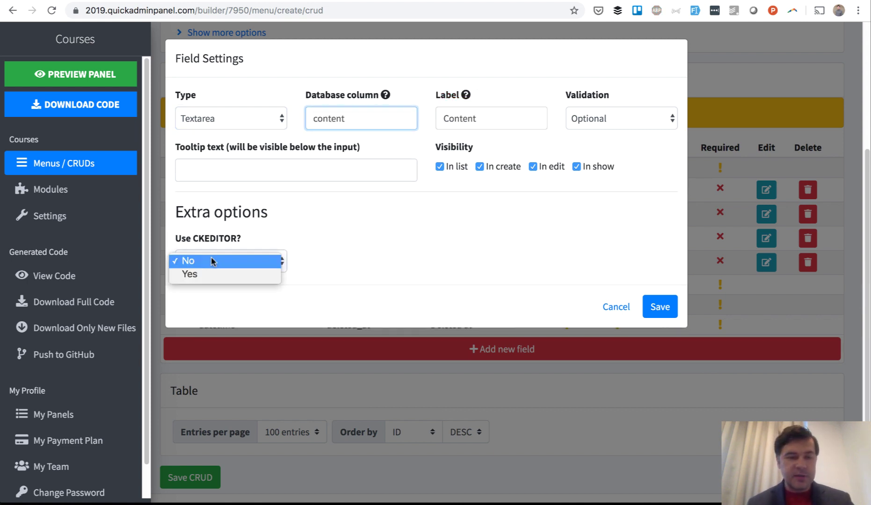
left_click(190, 275)
left_click(659, 308)
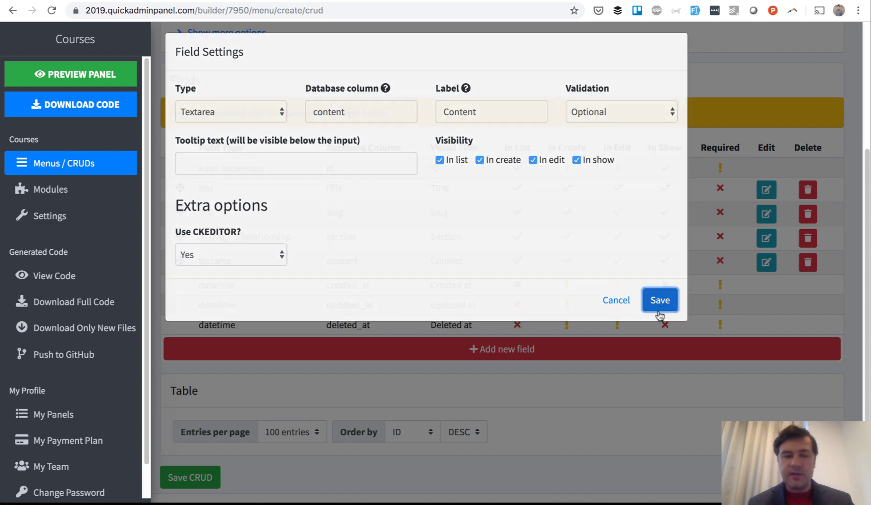
Step: Add an optional date/time picker field with database column published_at to the Lessons CRUD
key("alt+Tab")
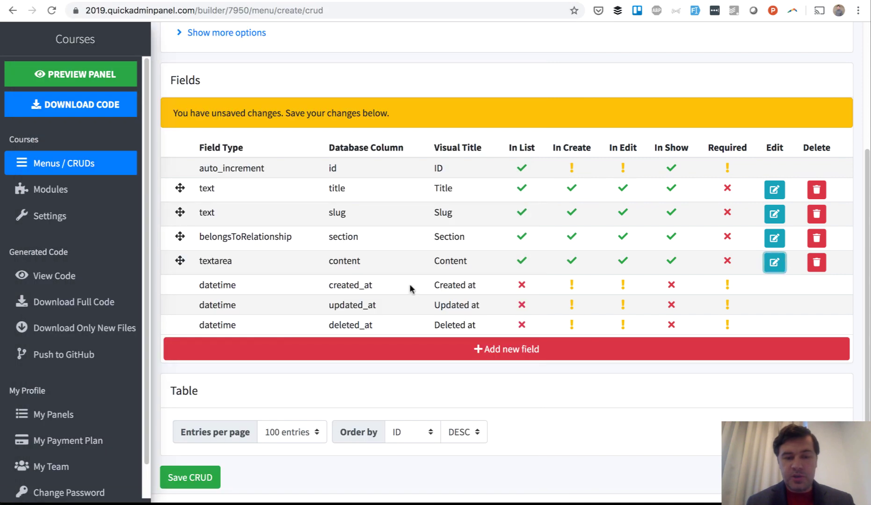
left_click(456, 352)
left_click(241, 118)
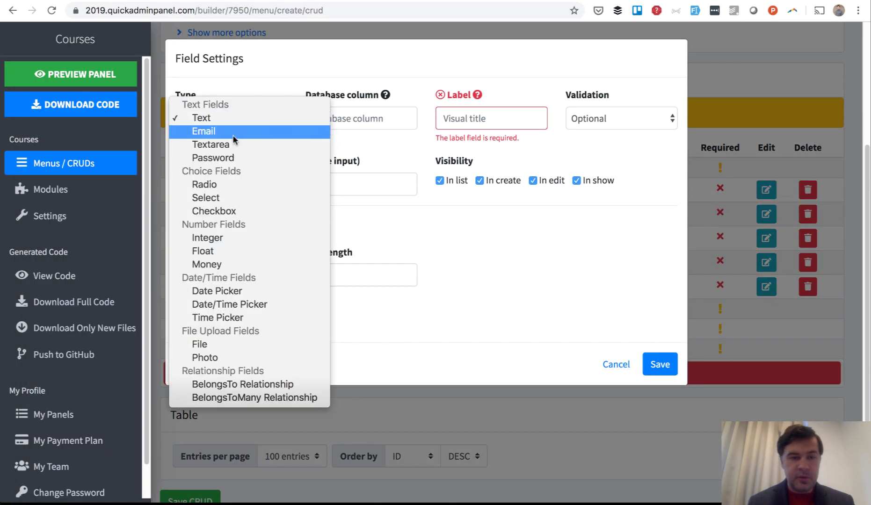
left_click(318, 119)
key("Tab")
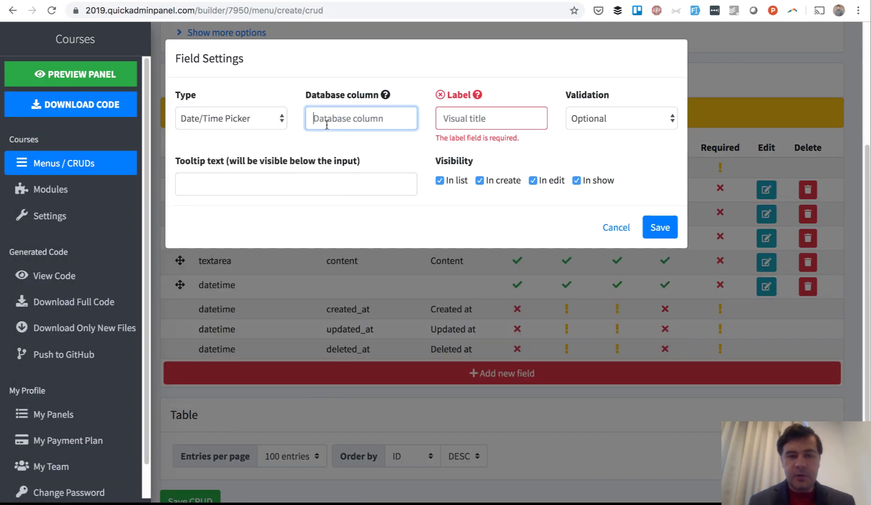
type("published_at")
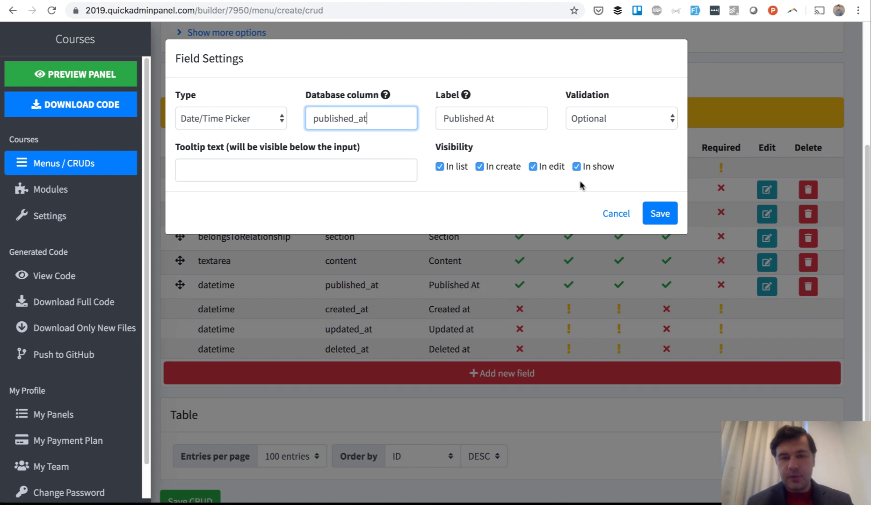
left_click(659, 213)
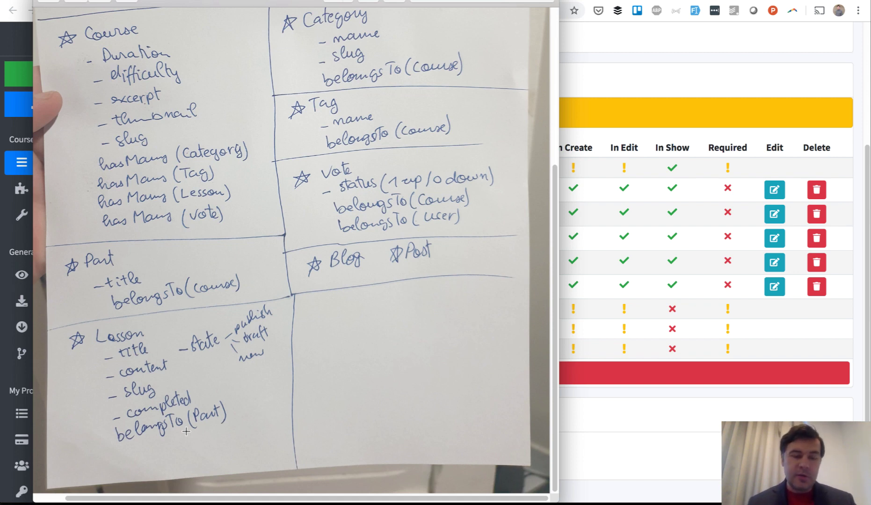
Step: Return from the handwritten Lesson notes to the Lessons CRUD and save it
key("super+w")
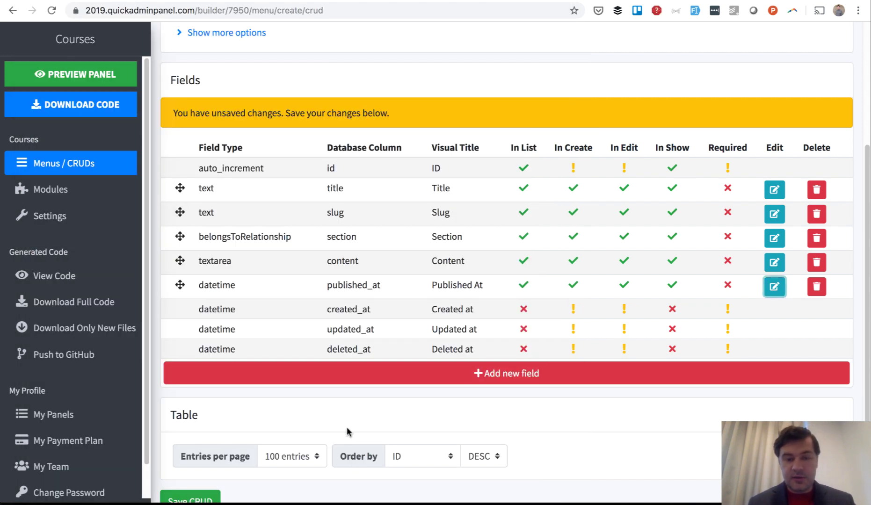
scroll(347, 431, "down", 1)
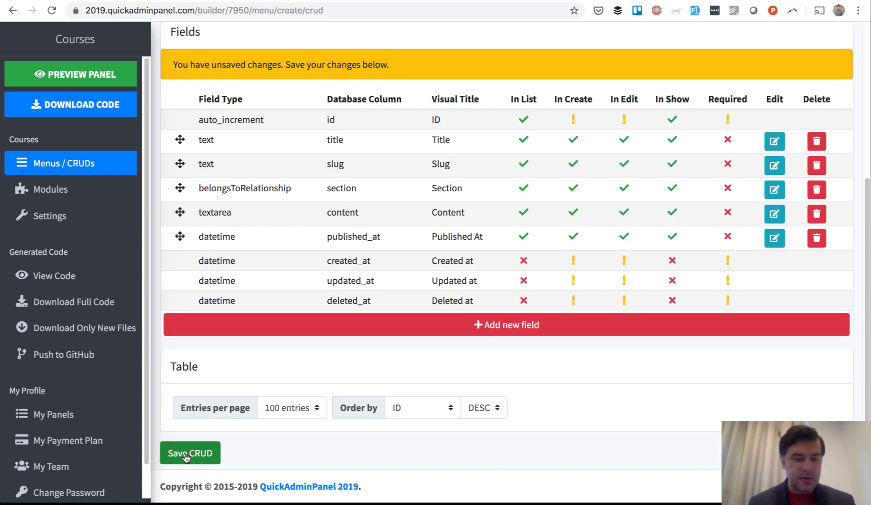
left_click(187, 453)
Step: Following the handwritten notes, start a new CRUD menu item with the model name Votes
key("super+Tab")
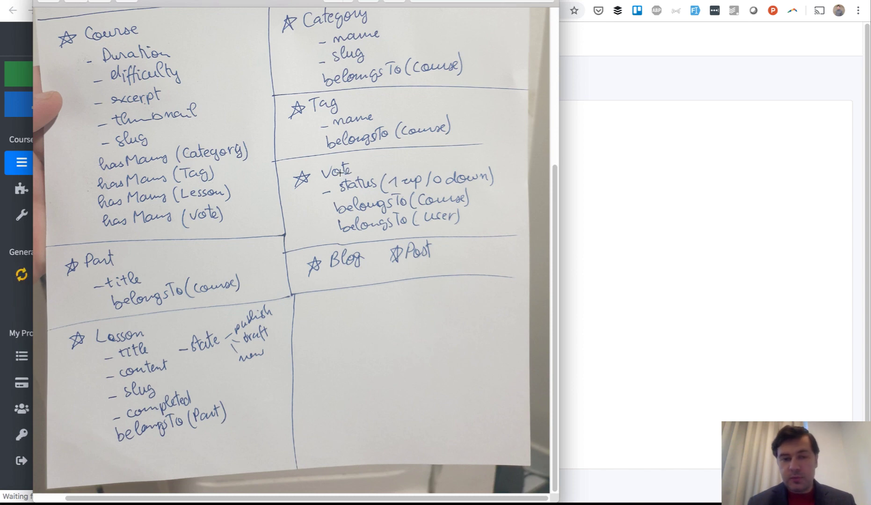
key("super+Tab")
left_click(222, 124)
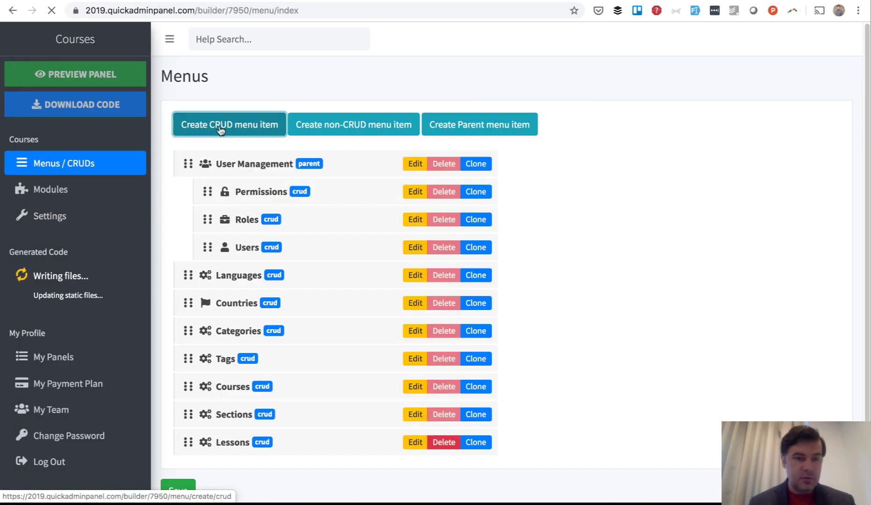
key("super+Tab")
key("super+Tab")
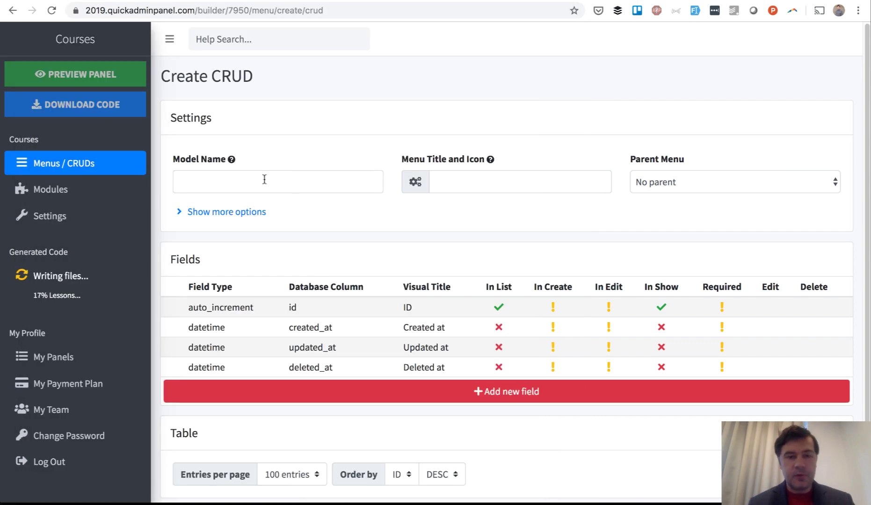
left_click(264, 179)
type("Votes")
left_click(459, 249)
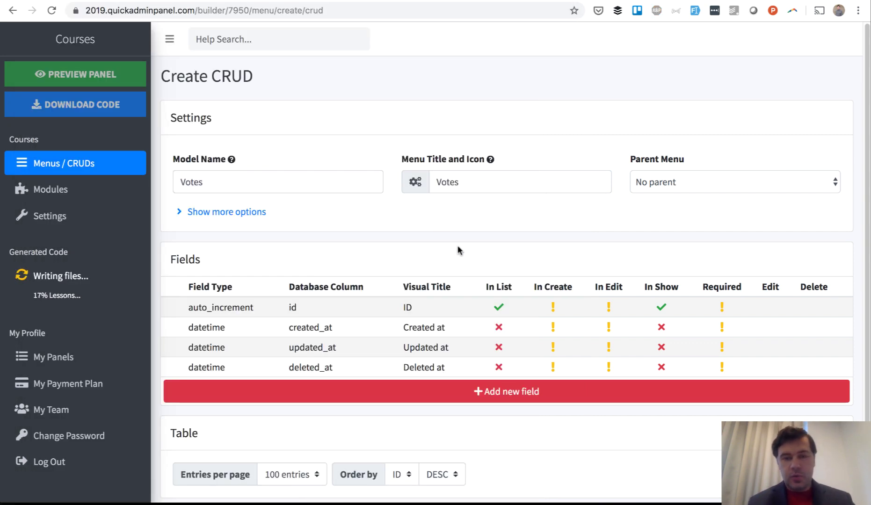
Step: Check the Vote notes and add an optional integer field with database column vote to the Votes CRUD
key("super+Tab")
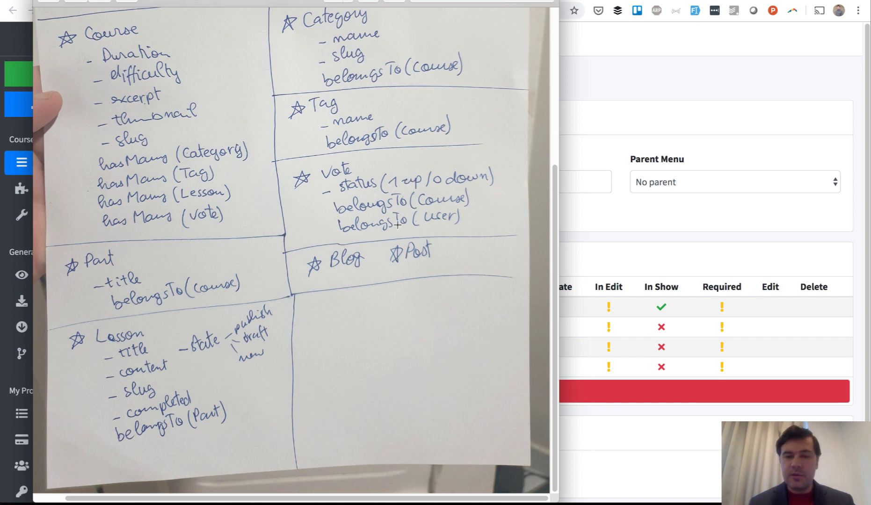
key("super+Tab")
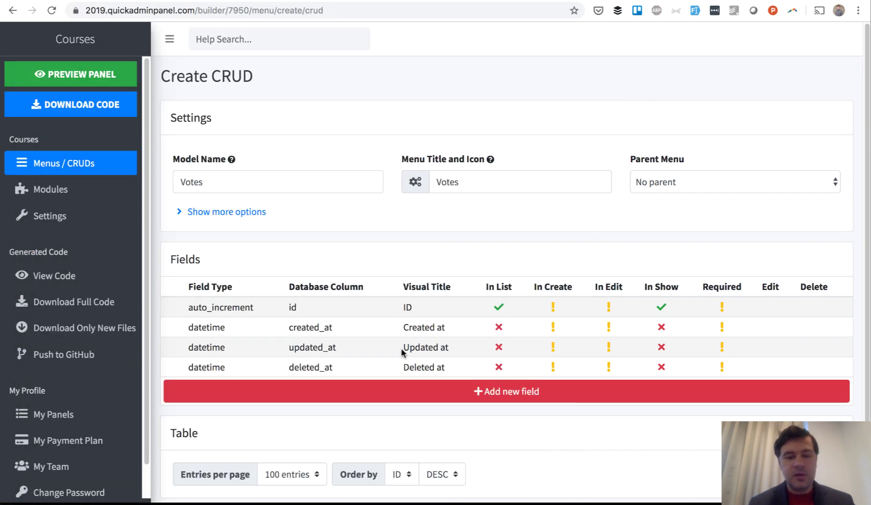
left_click(436, 396)
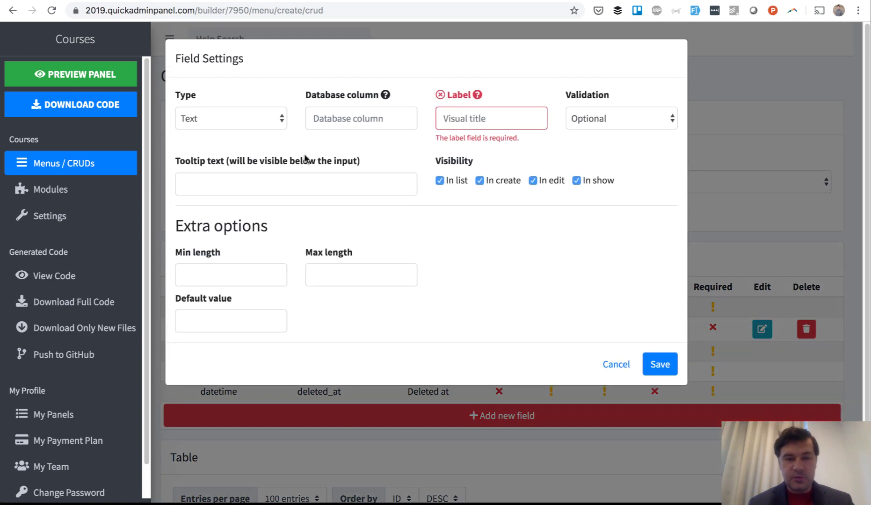
left_click(270, 120)
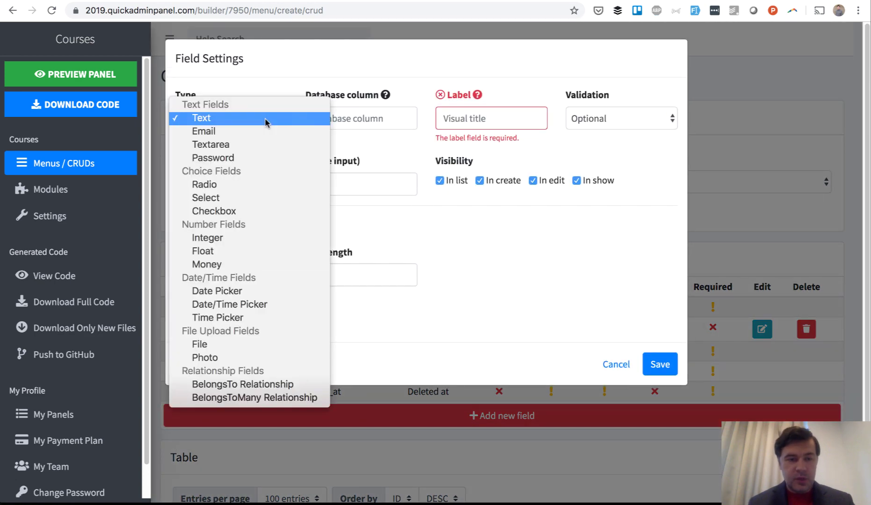
left_click(208, 238)
left_click(347, 118)
type("cv")
key("BackSpace")
key("BackSpace")
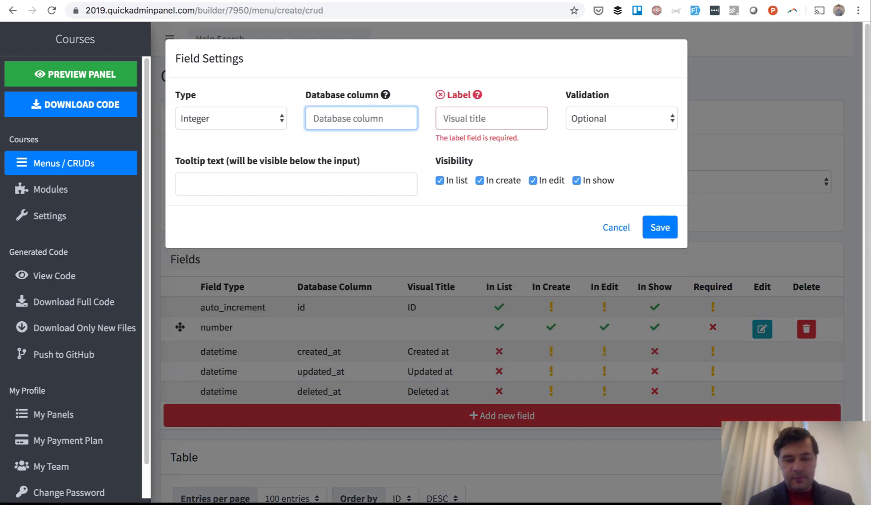
type("vote")
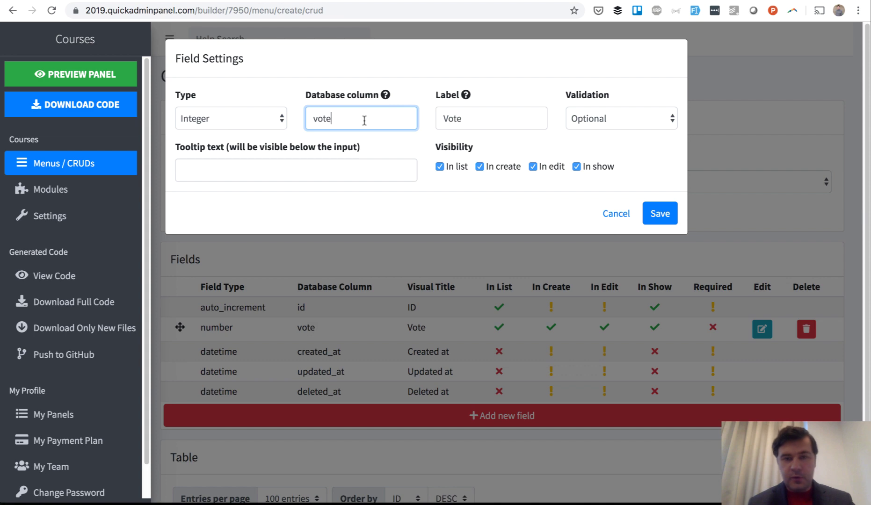
left_click(662, 214)
Step: Add an optional BelongsTo relationship field with database column course, linked to the Courses model, to the Votes CRUD
key("super+Tab")
key("super+Tab")
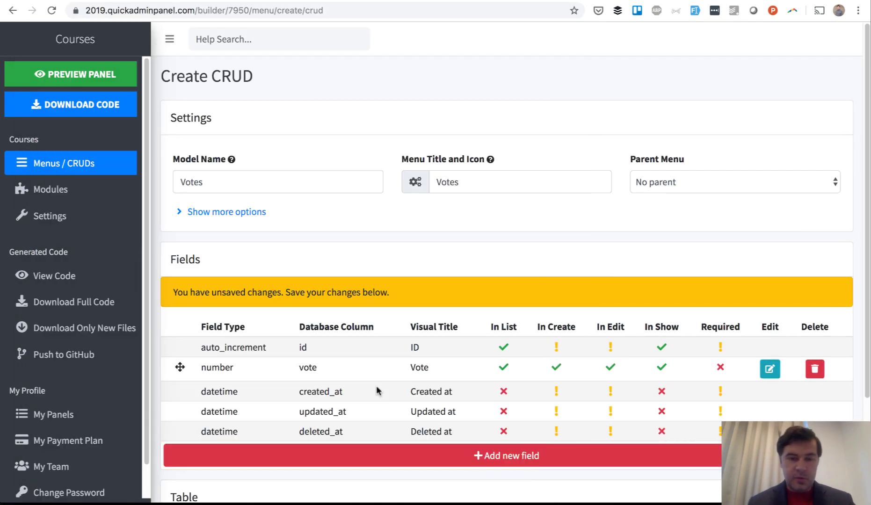
left_click(397, 457)
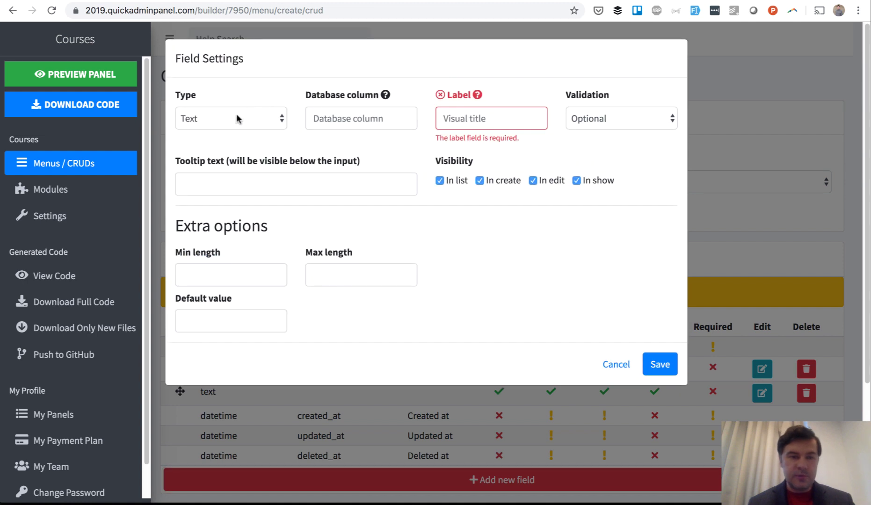
left_click(237, 119)
left_click(220, 385)
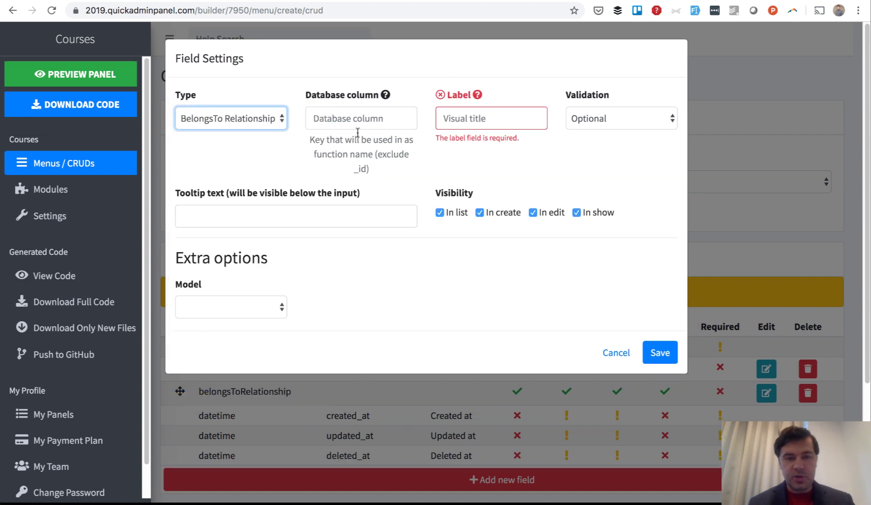
left_click(357, 123)
type("course")
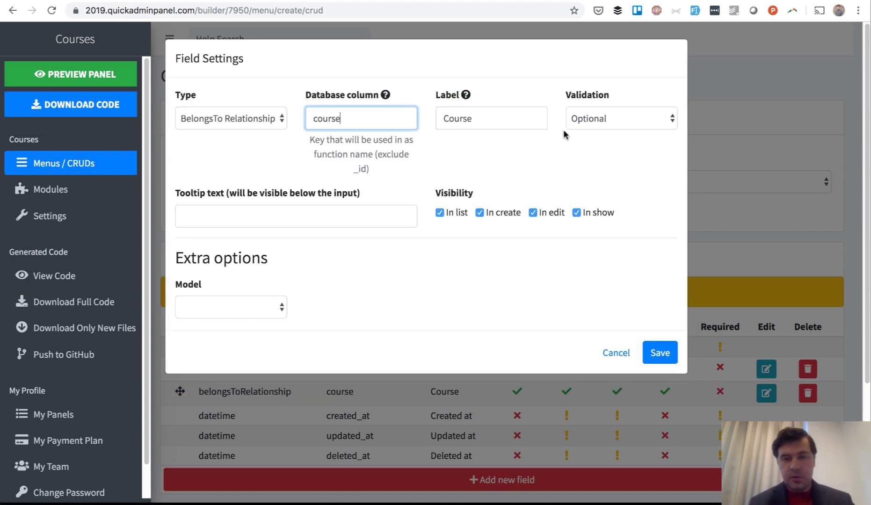
left_click(243, 305)
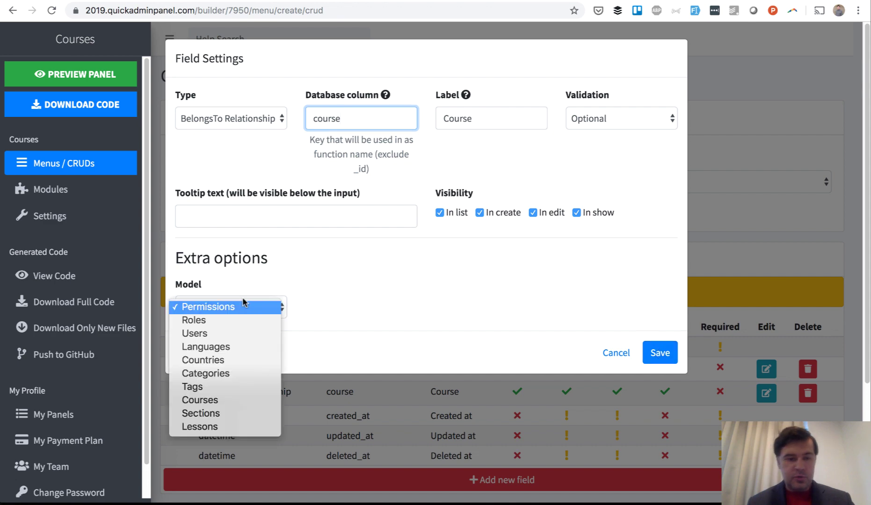
key("Return")
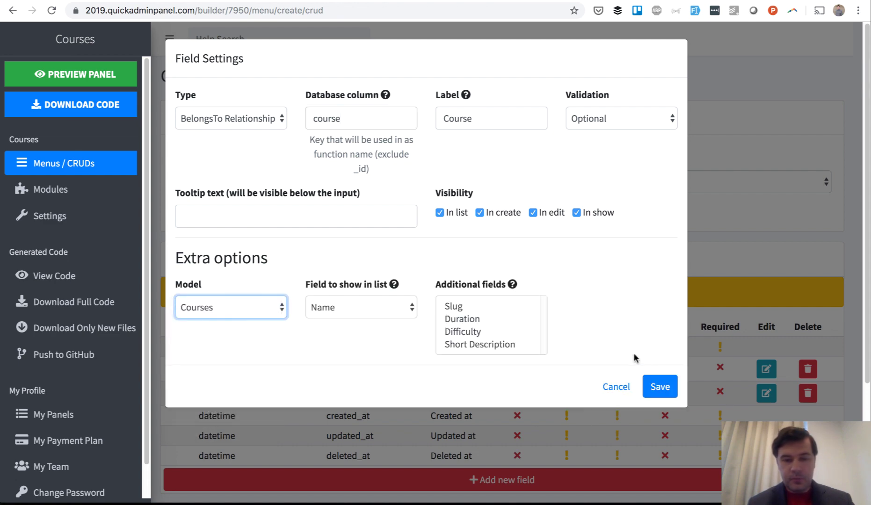
left_click(657, 353)
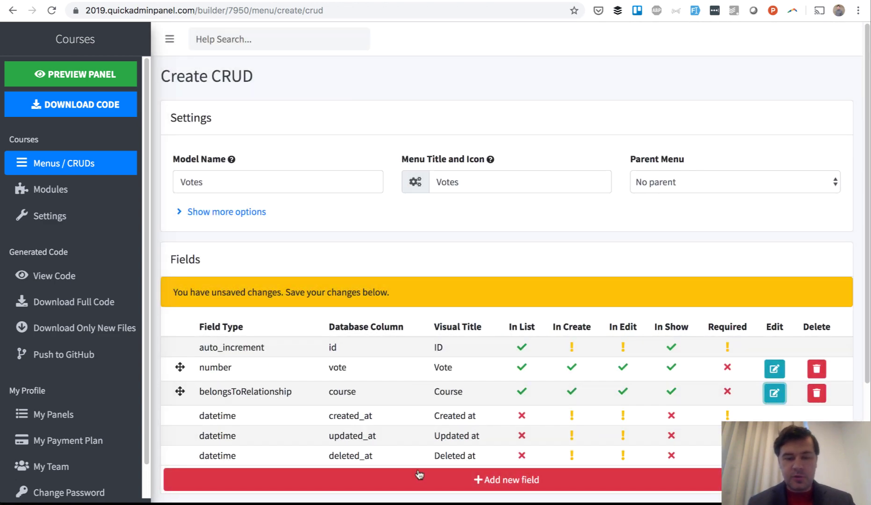
Step: Add an optional BelongsTo relationship field with database column user, linked to the Users model, to the Votes CRUD
left_click(419, 475)
left_click(220, 120)
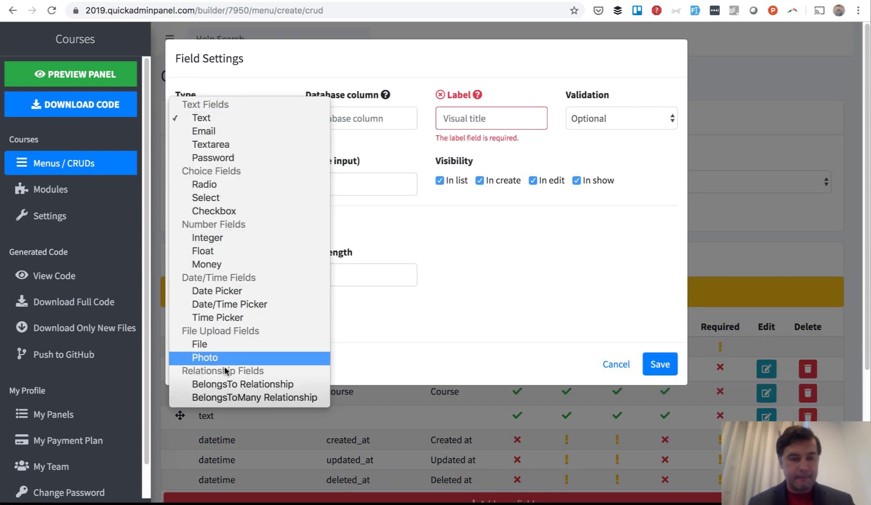
left_click(229, 385)
left_click(321, 121)
type("us")
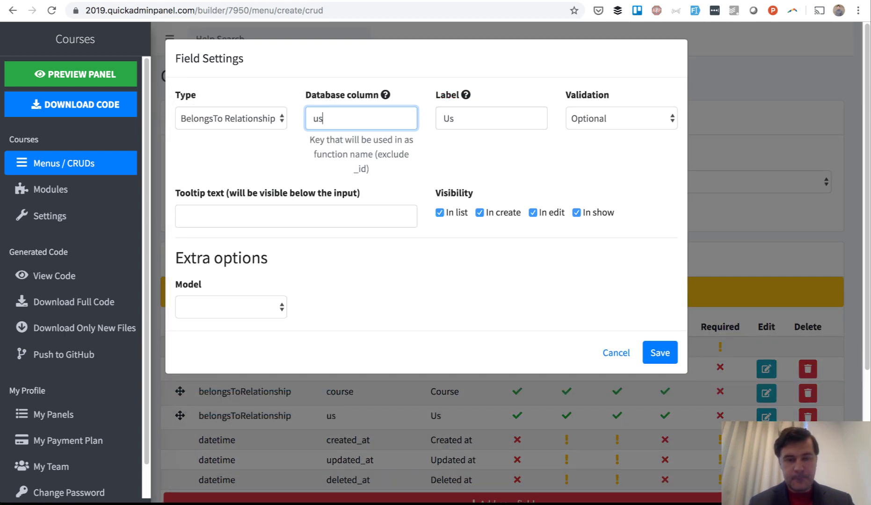
type("er")
left_click(238, 310)
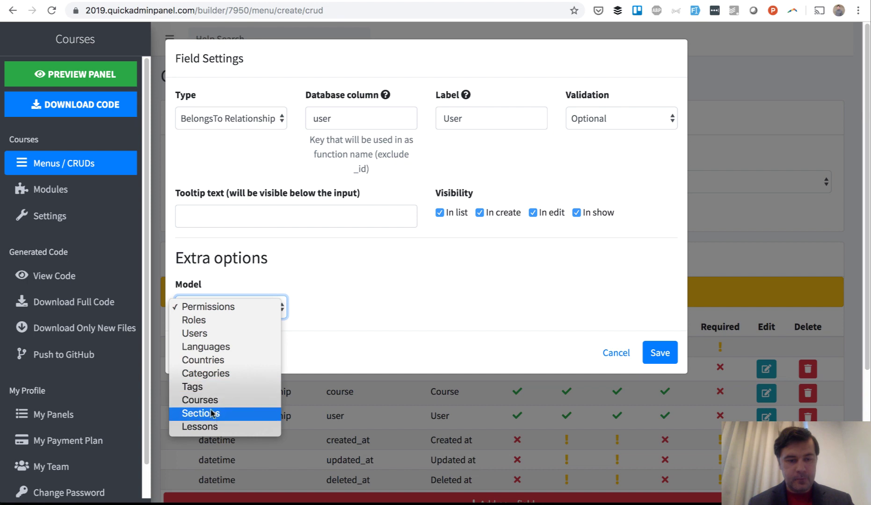
left_click(220, 334)
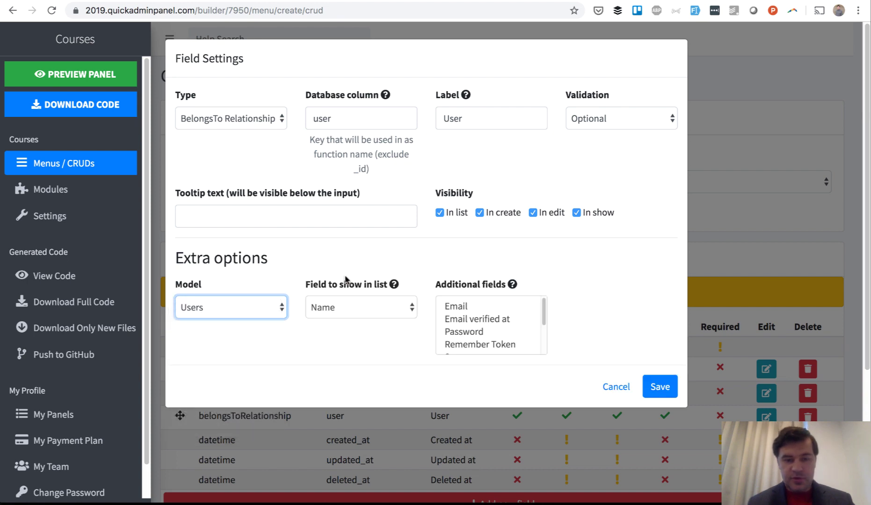
left_click(660, 387)
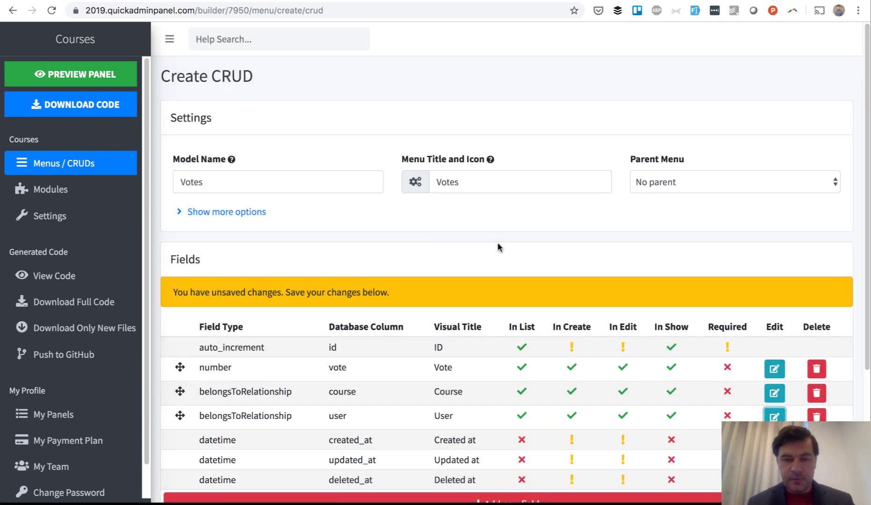
Step: Save the Votes CRUD and review the handwritten notes for models still missing from the panel
scroll(499, 247, "down", 4)
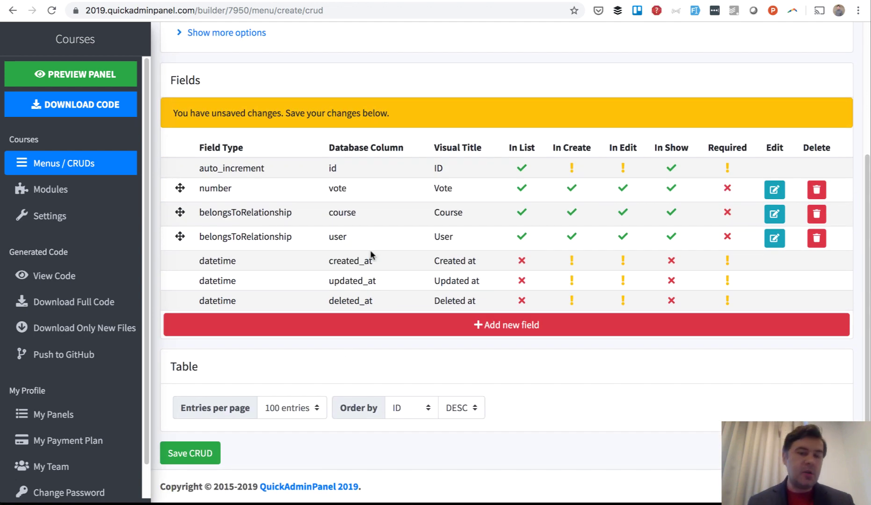
left_click(191, 454)
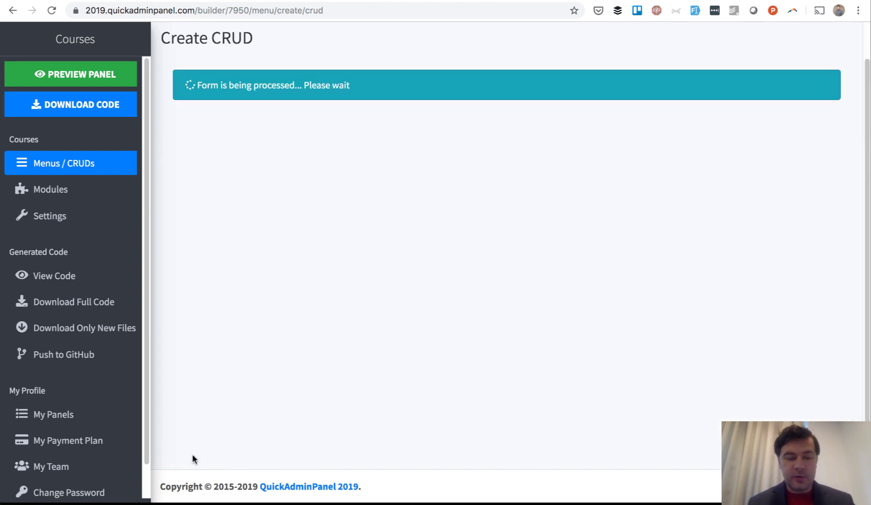
key("super+Tab")
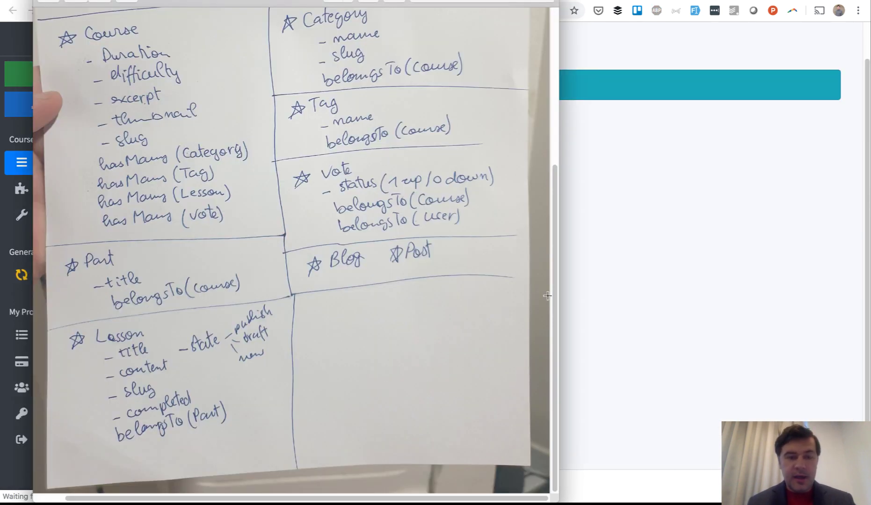
left_click_drag(551, 311, 519, 185)
scroll(519, 197, "down", 3)
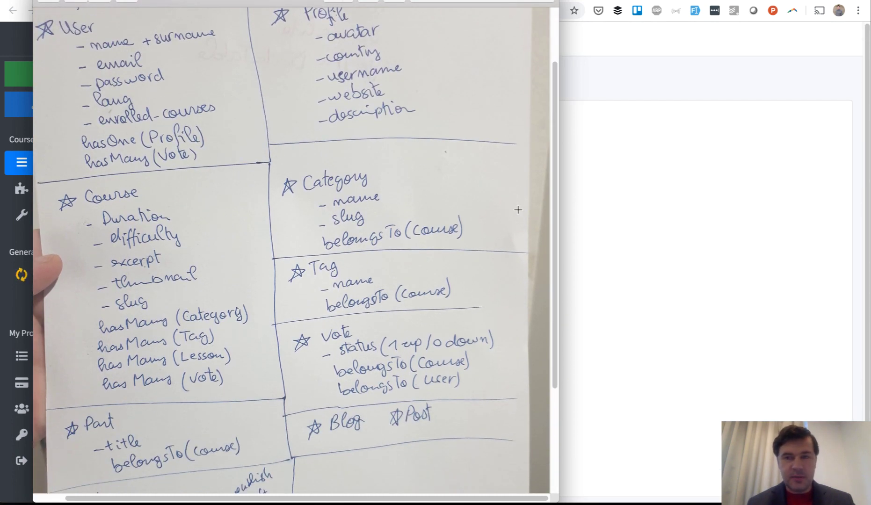
key("super+Tab")
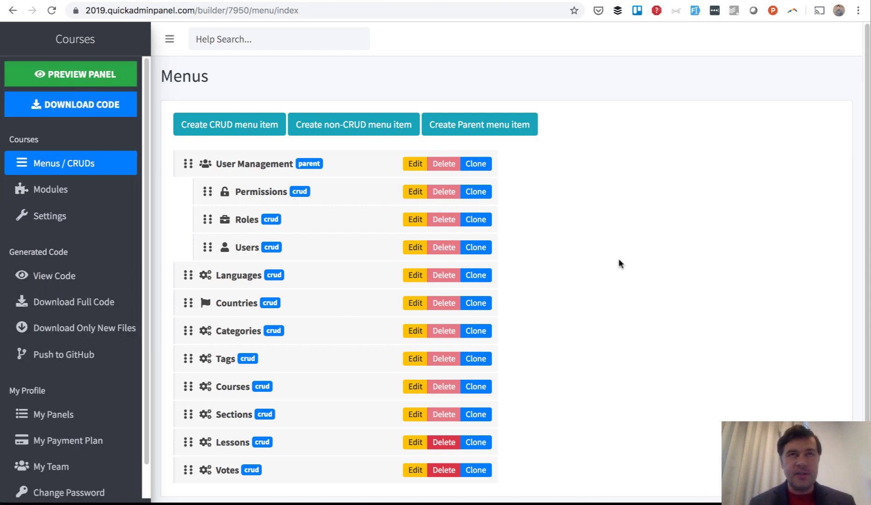
Step: Download the generated code of the Courses panel
left_click(77, 107)
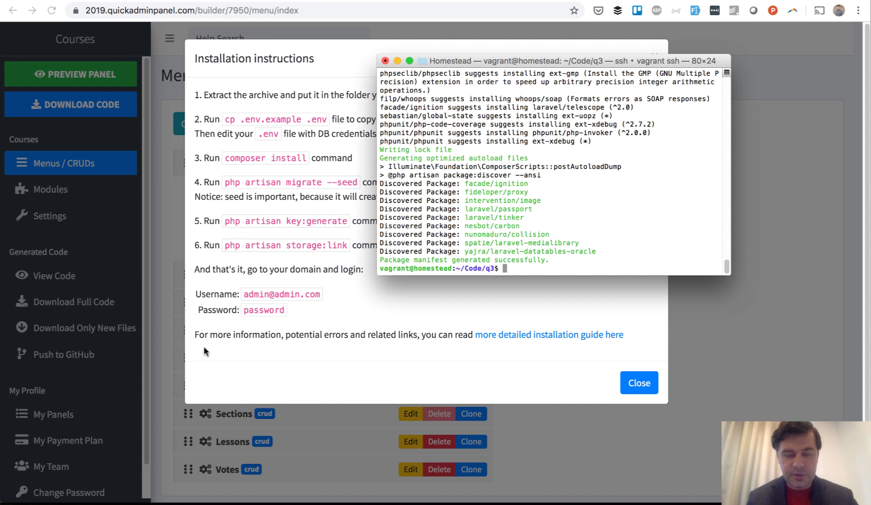
Step: Rebuild and seed the q3 project's database by running php artisan migrate:fresh --seed in the terminal
type("php artisan migrate")
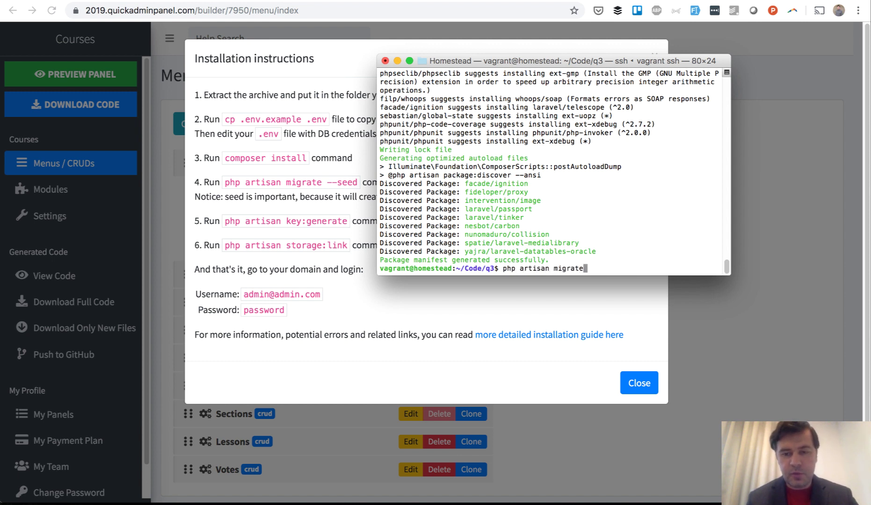
type(":fresh --seed")
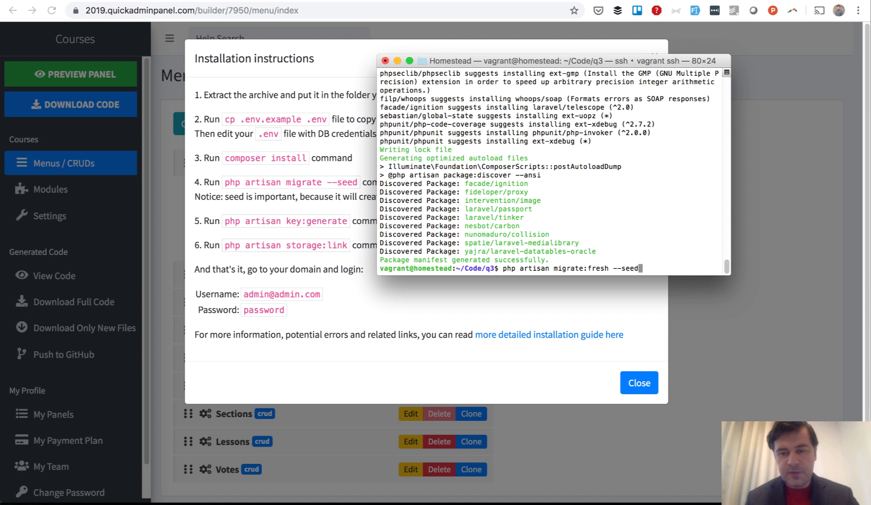
key("Return")
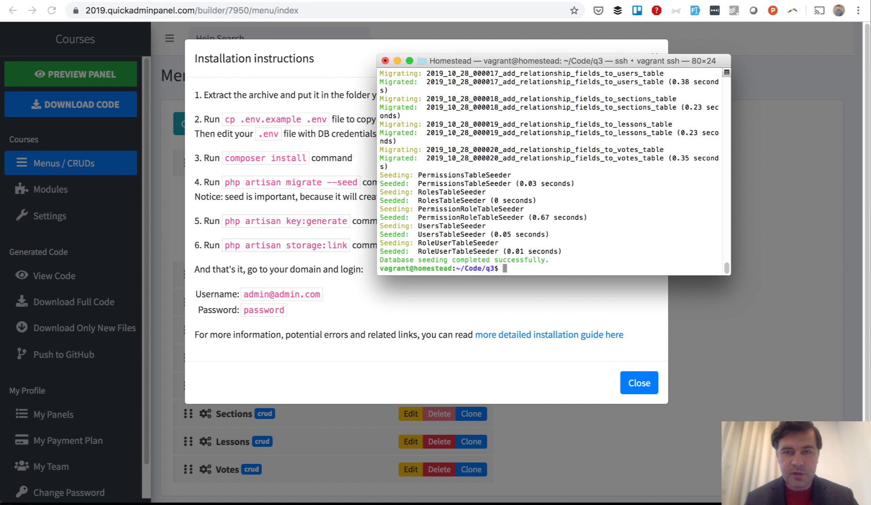
Step: Switch to the browser and load the login page of the q3.test site
key("super+Tab")
key("ctrl+Tab")
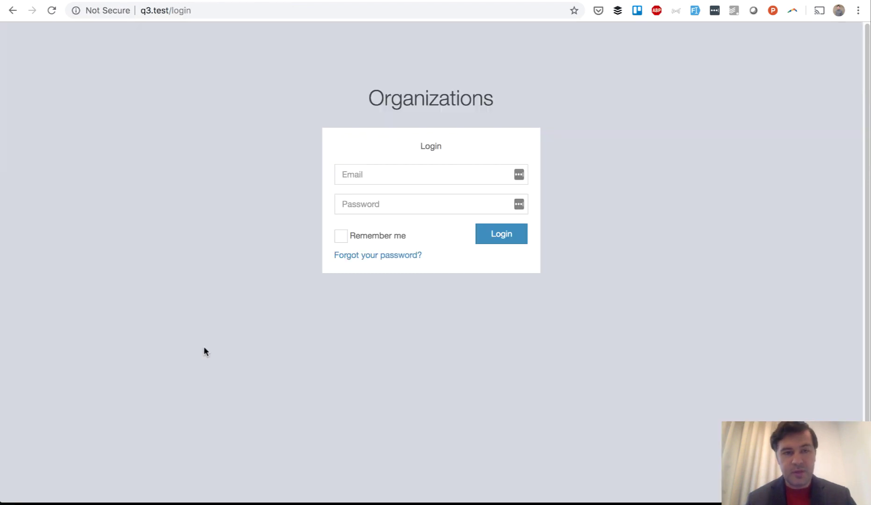
key("super+l")
type("q")
key("Return")
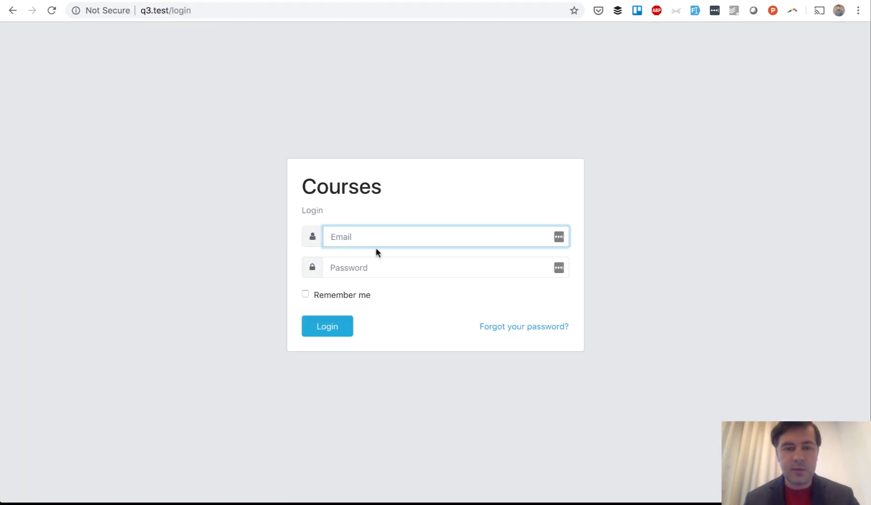
Step: Log in to the Courses panel with the administrator's email and password and open the Categories list
type("admin@admi")
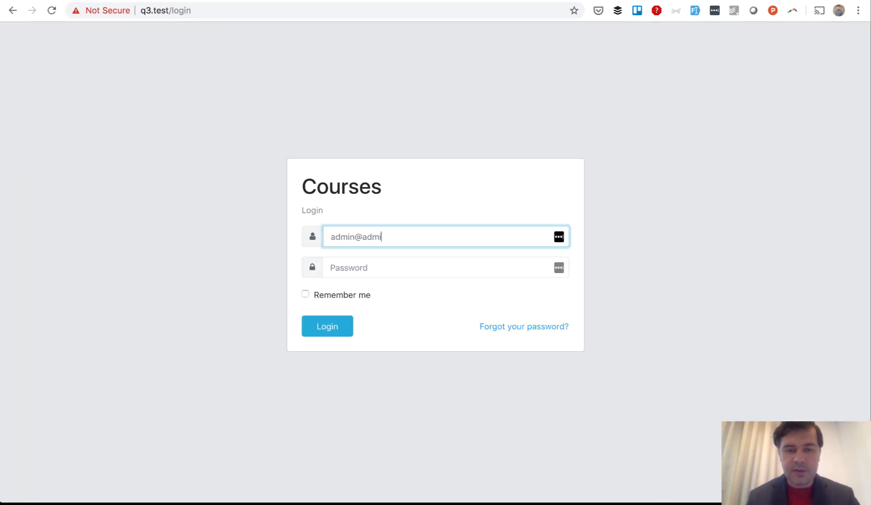
type("n.com")
key("Tab")
type("passwo")
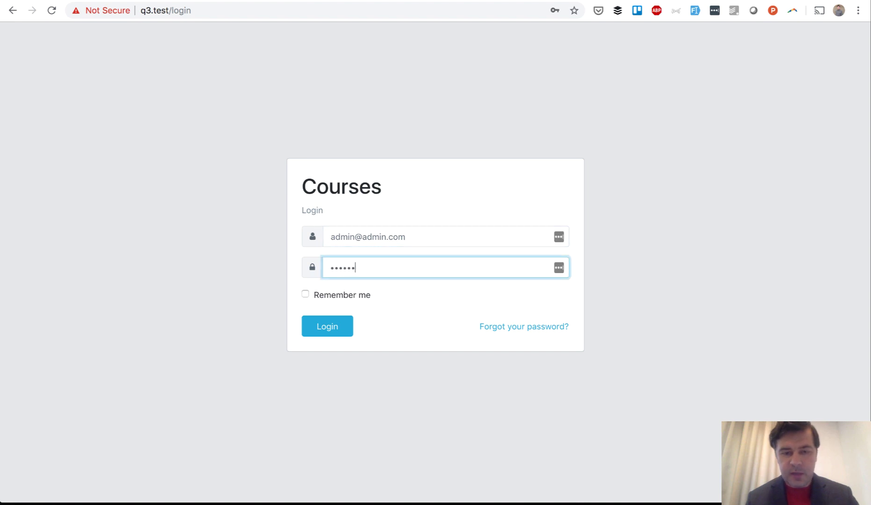
key("Return")
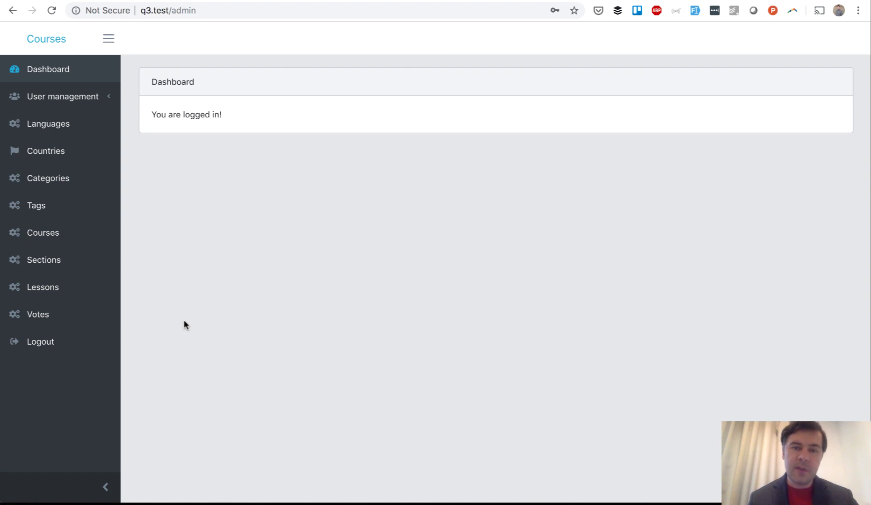
left_click(43, 144)
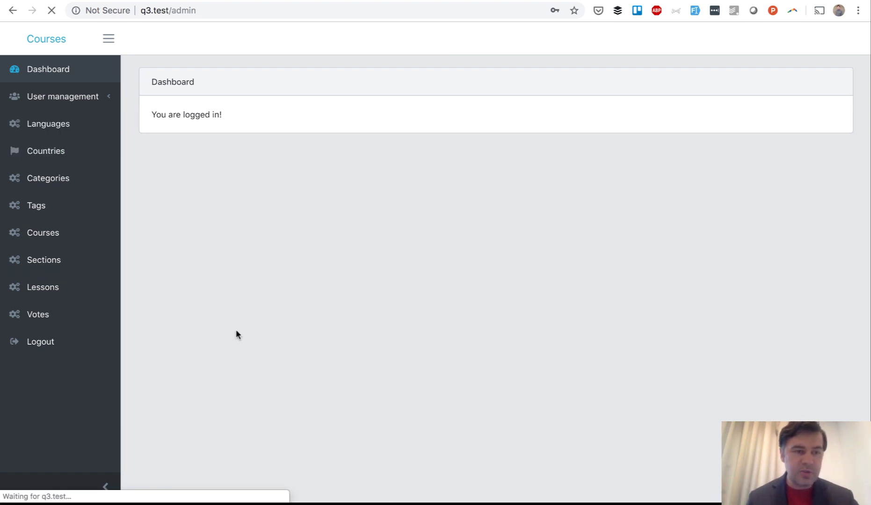
left_click(58, 181)
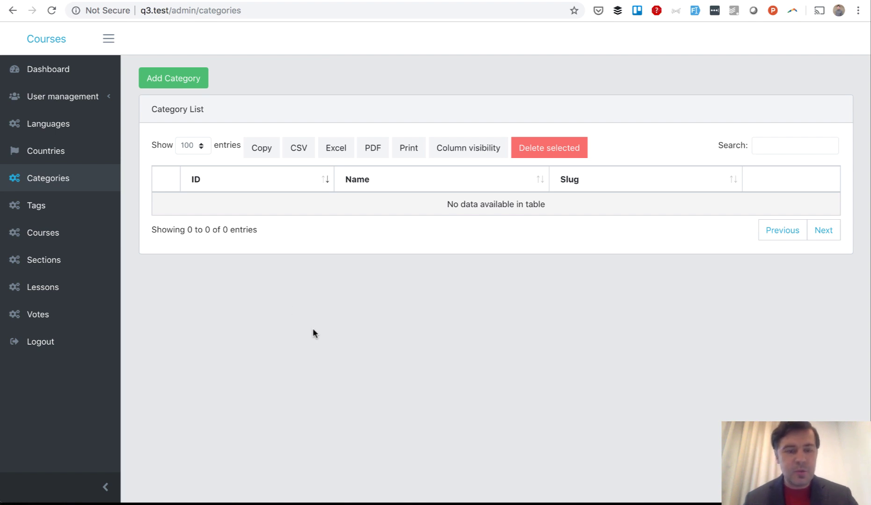
Step: Switch to MySQL Workbench and open the Homestead connection
key("super+space")
type("mys")
key("Return")
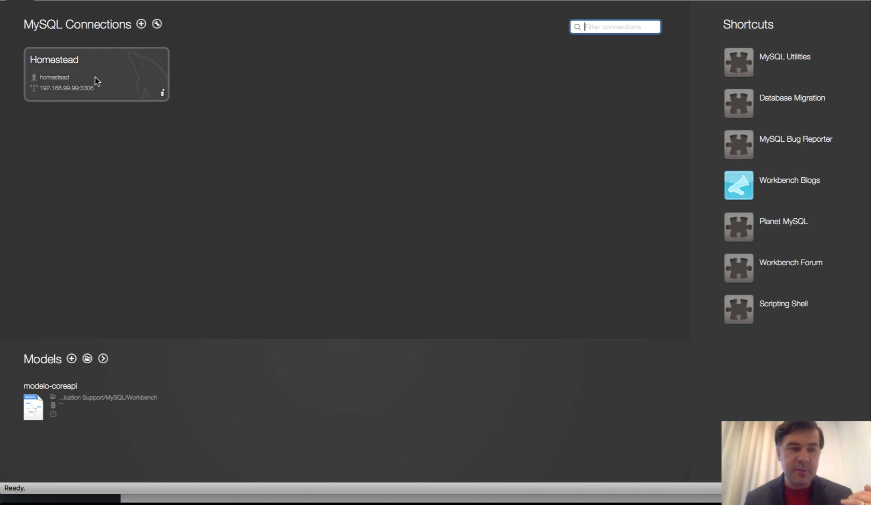
left_click(95, 77)
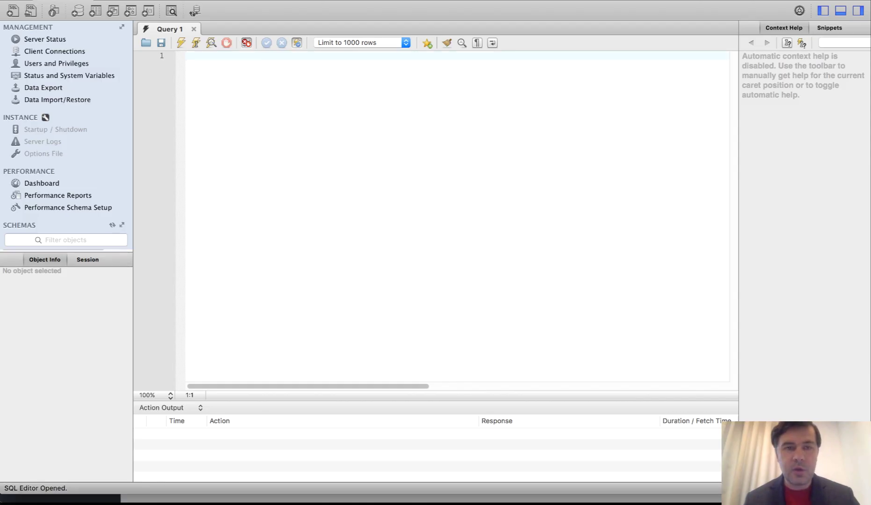
Step: Reverse engineer the q3 schema from the stored Homestead connection, placing all imported table objects on a diagram
left_click(259, 1)
left_click(267, 18)
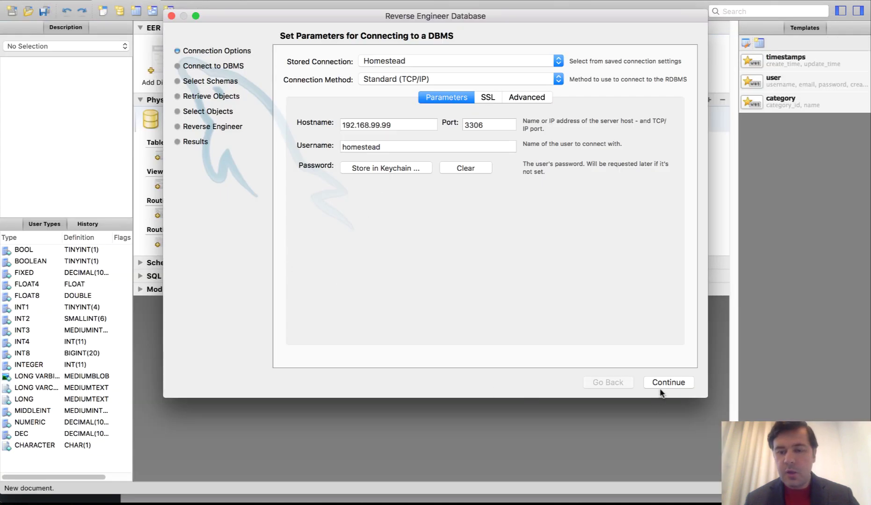
left_click(662, 385)
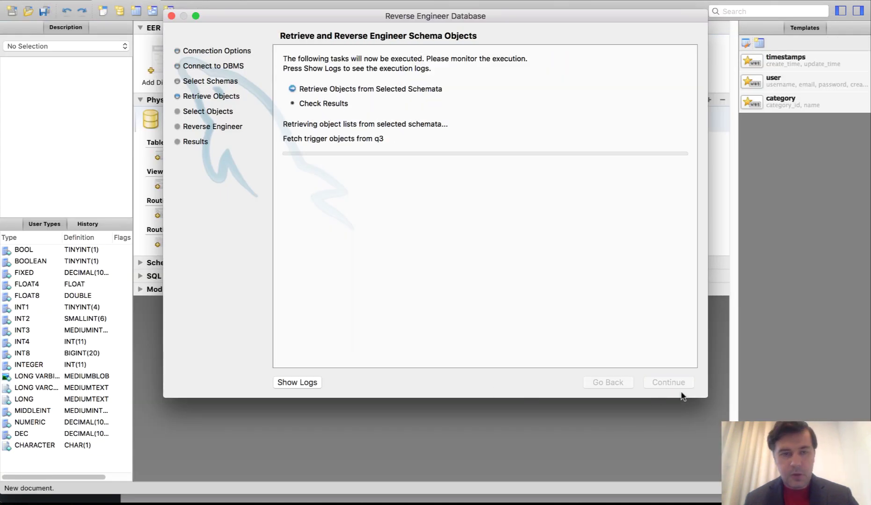
left_click(669, 383)
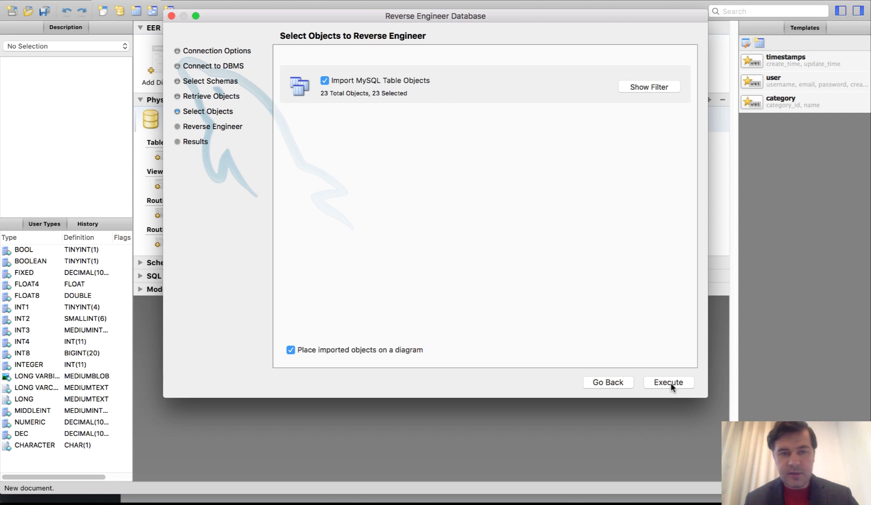
left_click(670, 383)
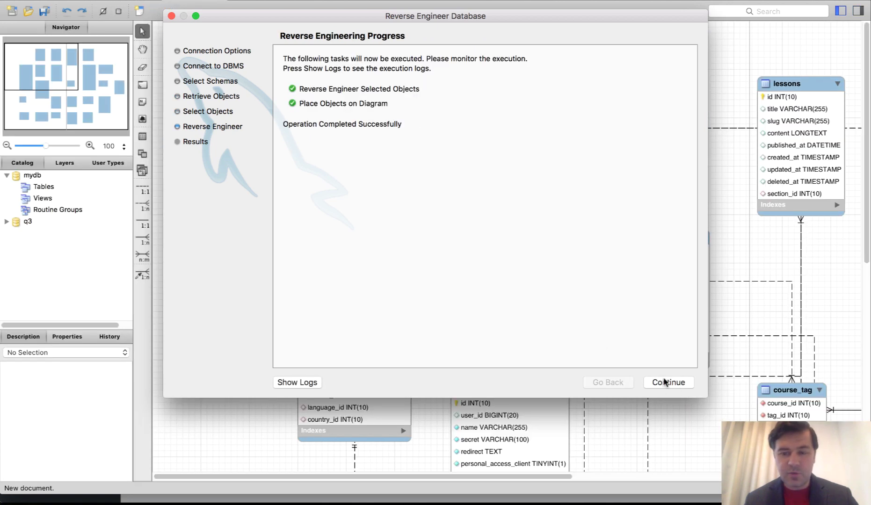
left_click(665, 383)
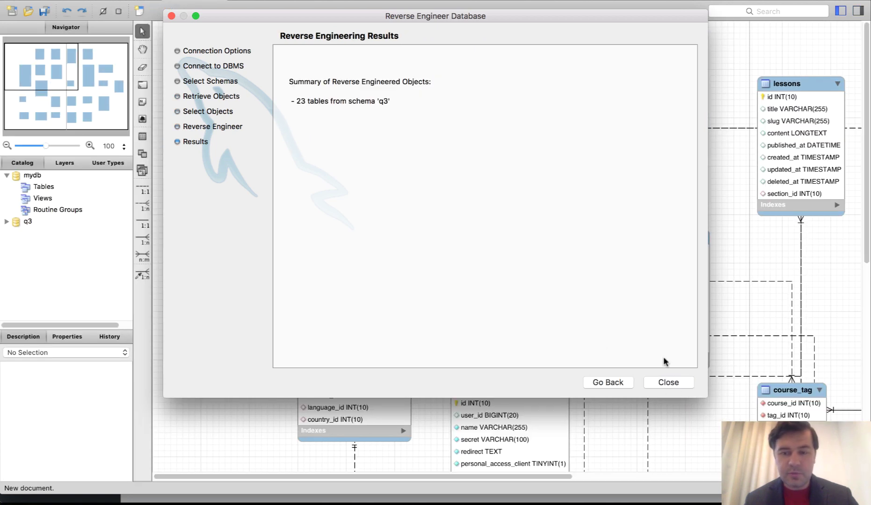
left_click(668, 382)
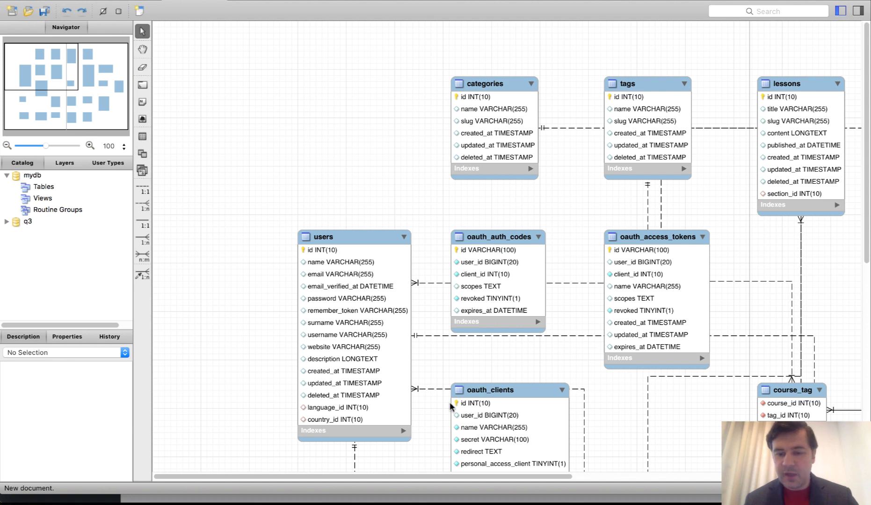
Step: Move the media table to the far right of the diagram, with oauth_personal_access_clients directly below it
left_click_drag(427, 476, 651, 502)
left_click_drag(619, 239, 748, 45)
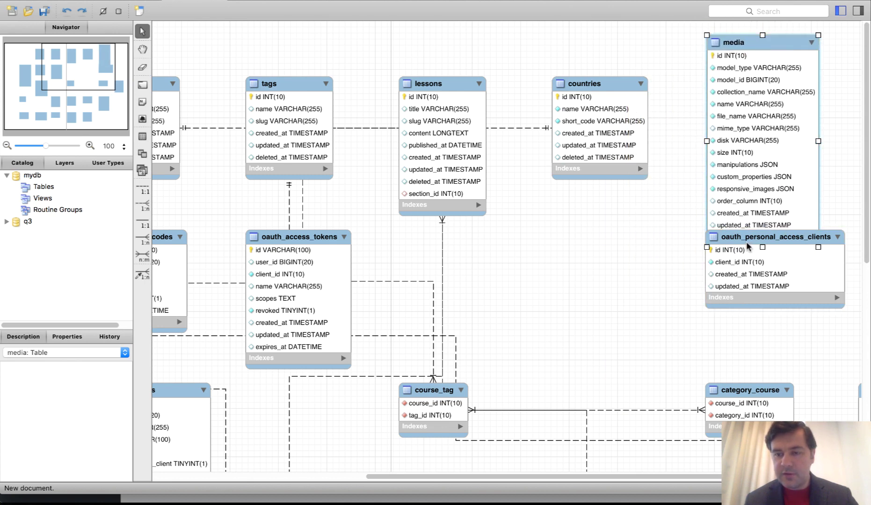
left_click_drag(747, 244, 749, 269)
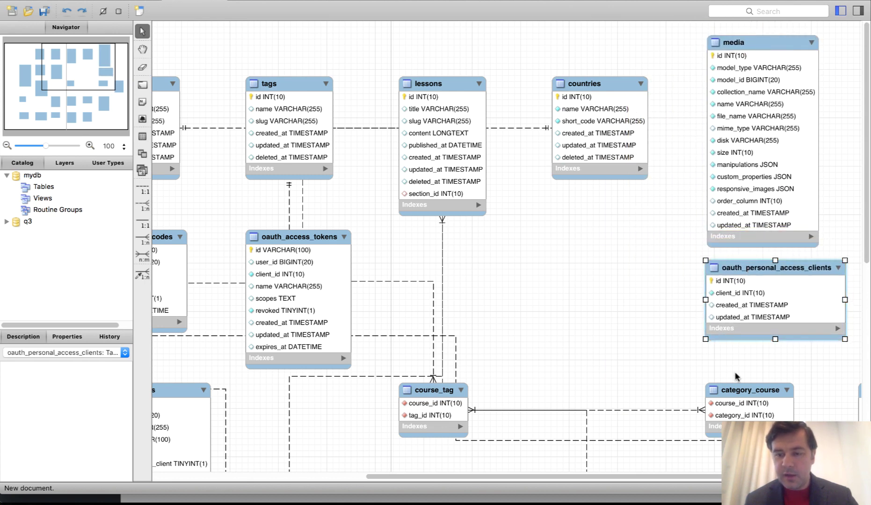
Step: Gather category_course, course_tag, lessons and countries near the tags table, and move oauth_access_tokens below oauth_personal_access_clients
left_click_drag(740, 390, 363, 289)
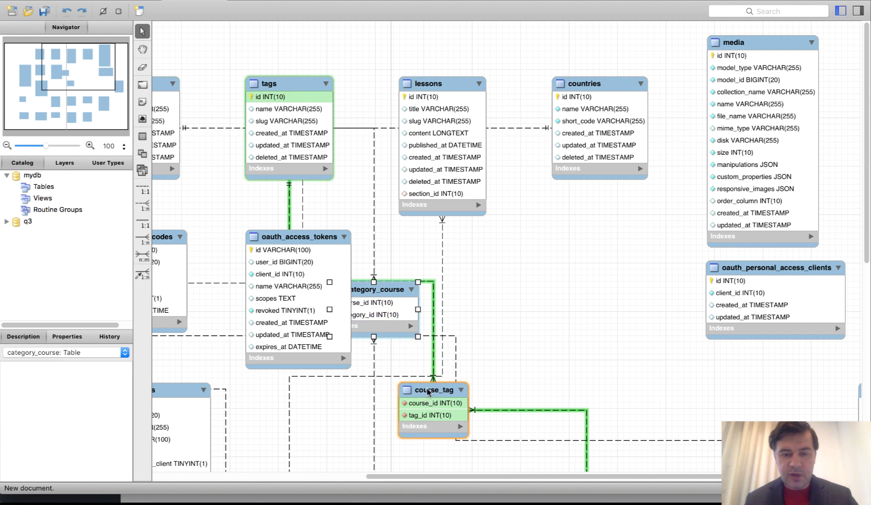
left_click_drag(428, 392, 451, 316)
left_click_drag(418, 103, 380, 141)
left_click_drag(608, 83, 527, 154)
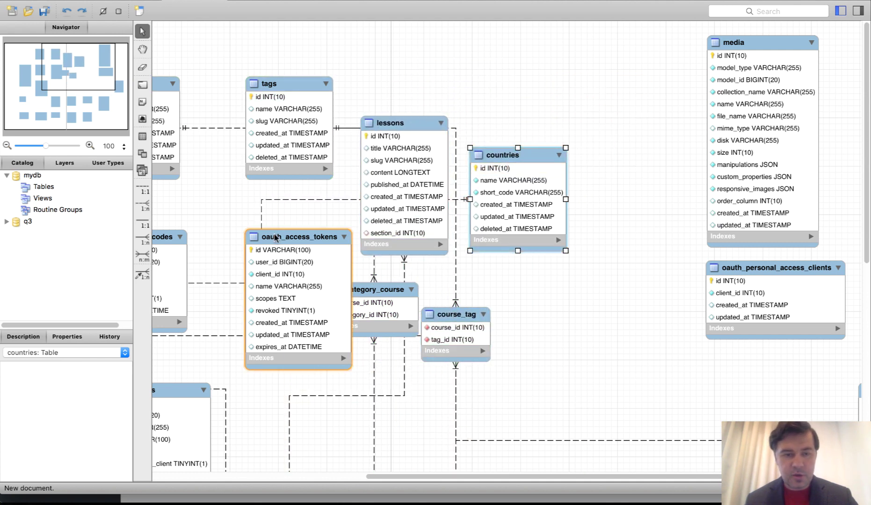
left_click_drag(276, 237, 751, 350)
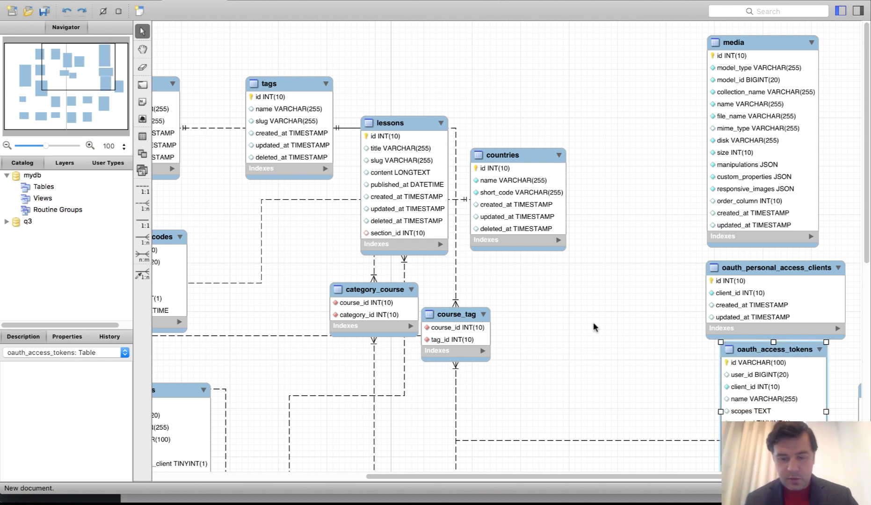
Step: Move the votes table up between tags and lessons, and place the courses table below tags
scroll(594, 327, "down", 5)
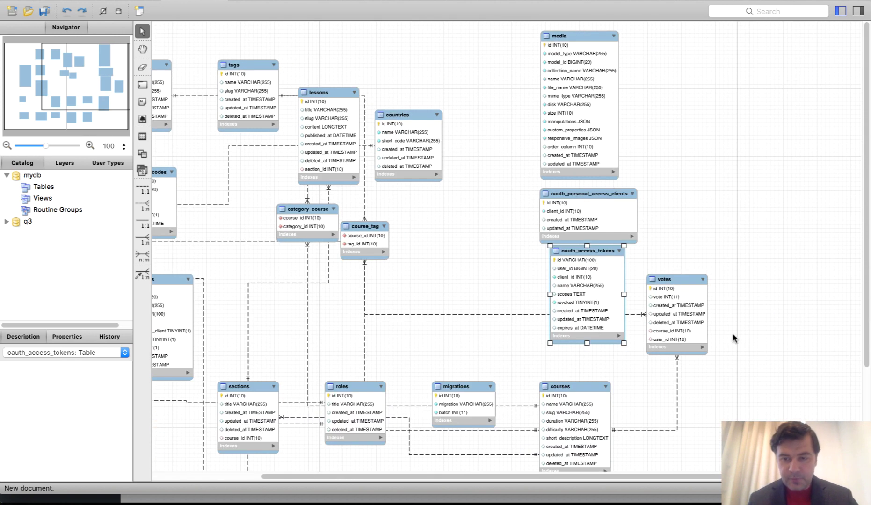
left_click_drag(667, 280, 422, 53)
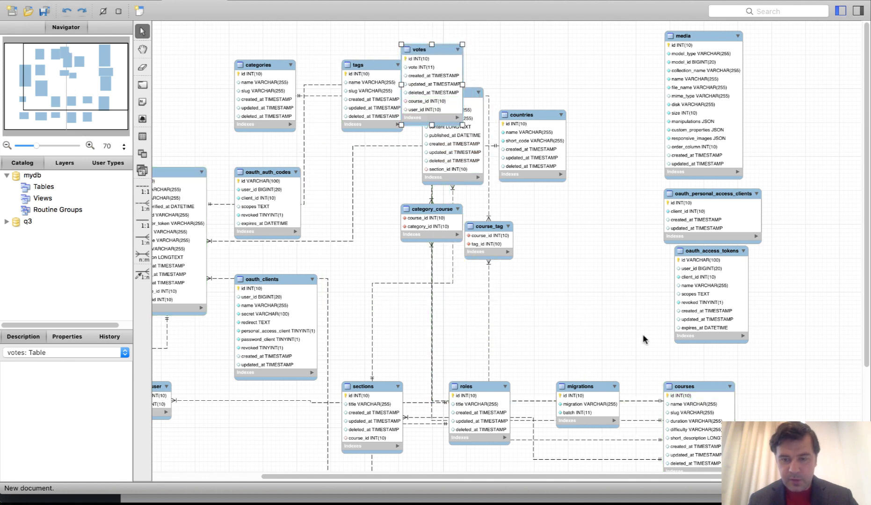
left_click_drag(680, 389, 360, 202)
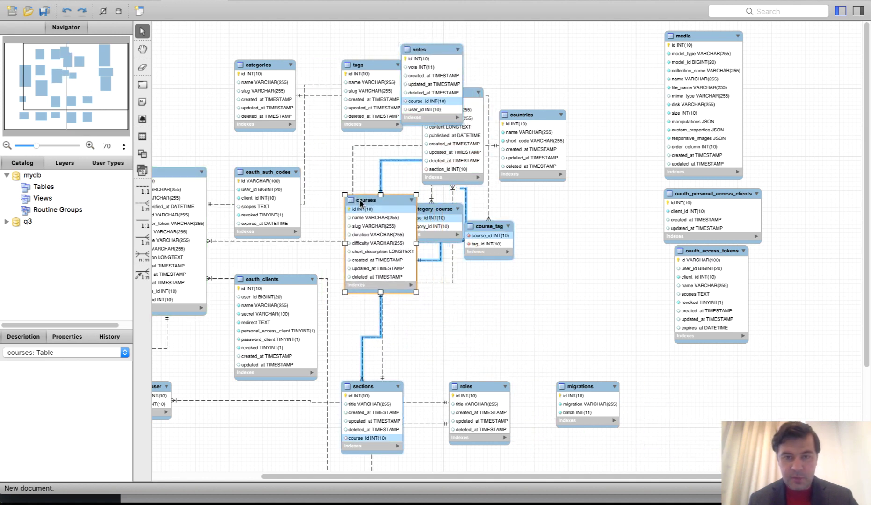
Step: Arrange category_course and categories to the lower right of courses, and course_tag and tags to its left
left_click_drag(439, 210, 473, 297)
left_click_drag(260, 65, 562, 292)
left_click_drag(490, 226, 302, 115)
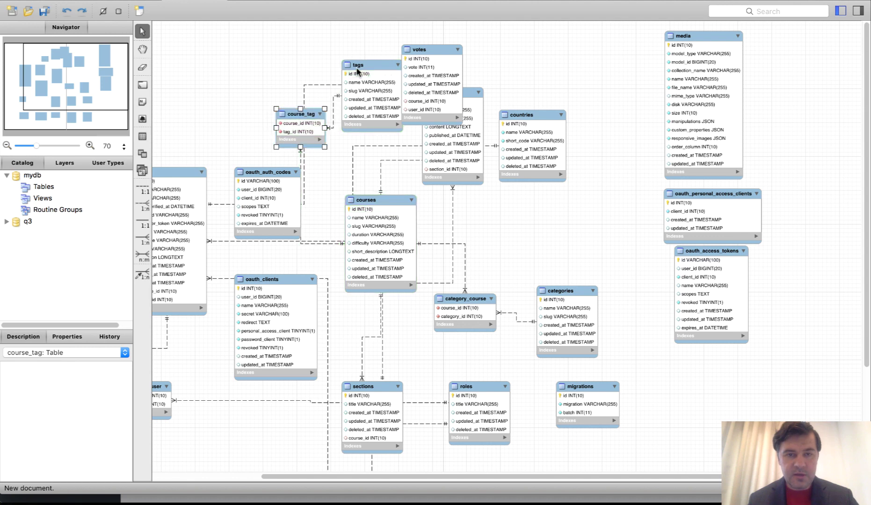
left_click_drag(354, 66, 209, 57)
left_click_drag(286, 109, 285, 210)
Step: Set aside oauth_auth_codes below oauth_access_tokens, migrations to its lower left, and oauth_clients to the right of media
left_click_drag(271, 178, 707, 363)
left_click_drag(598, 387, 639, 409)
left_click_drag(248, 280, 775, 37)
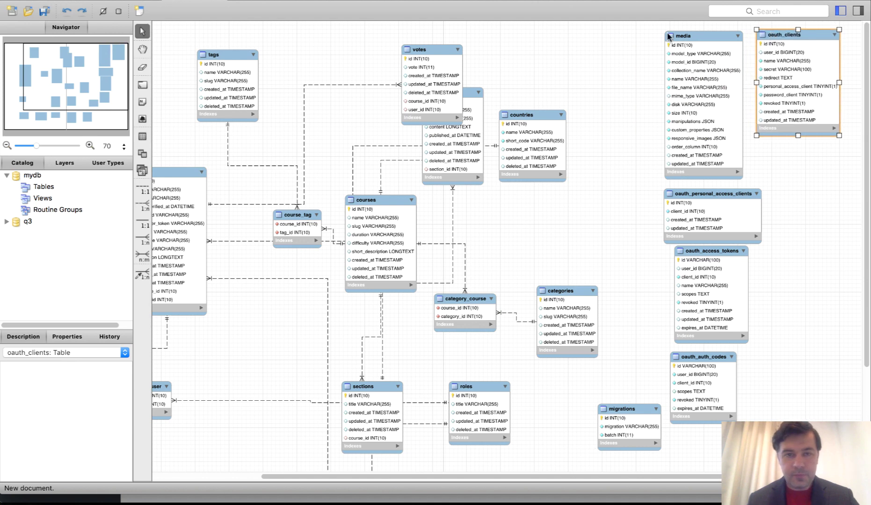
Step: Place votes below course_tag, users above courses, and role_user and roles in a row to the right of users
left_click_drag(427, 53, 274, 309)
left_click_drag(184, 172, 383, 38)
left_click_drag(159, 386, 509, 34)
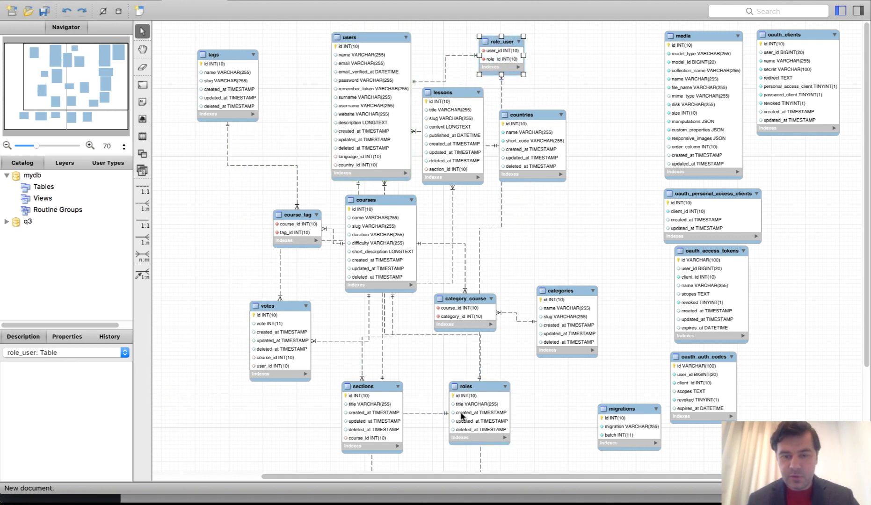
left_click_drag(471, 392, 564, 41)
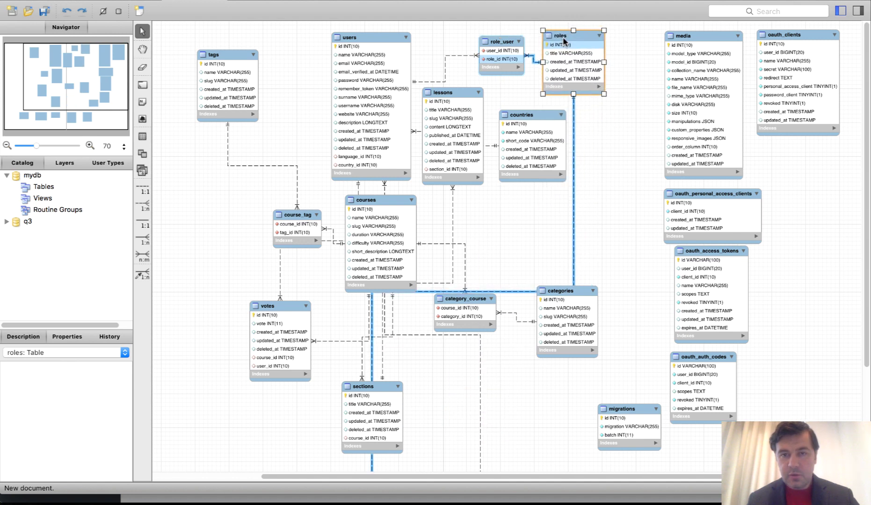
left_click_drag(509, 42, 487, 41)
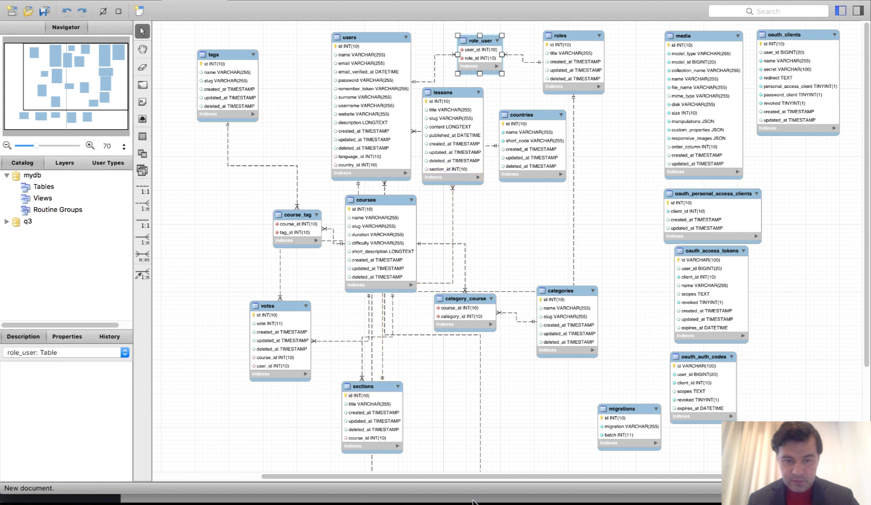
Step: Stack permission_role and permissions below the roles table, and move languages below the tags table
scroll(498, 321, "down", 5)
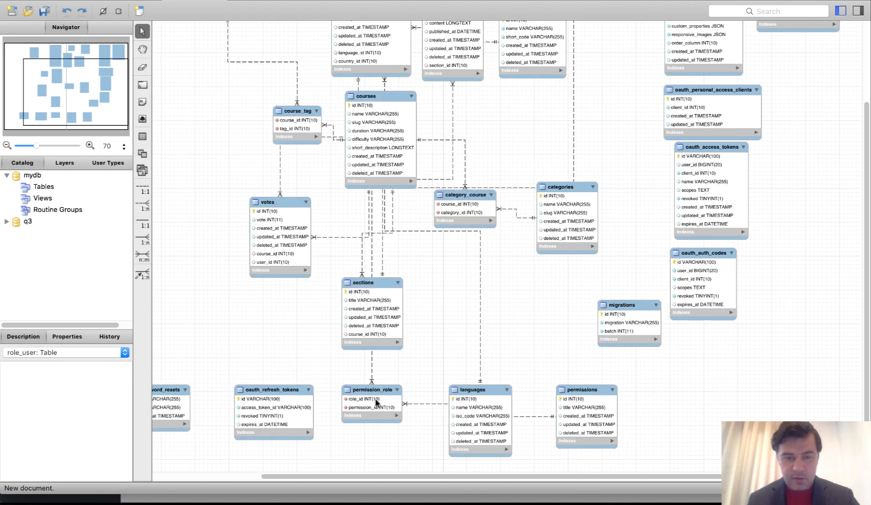
left_click_drag(372, 387, 592, 69)
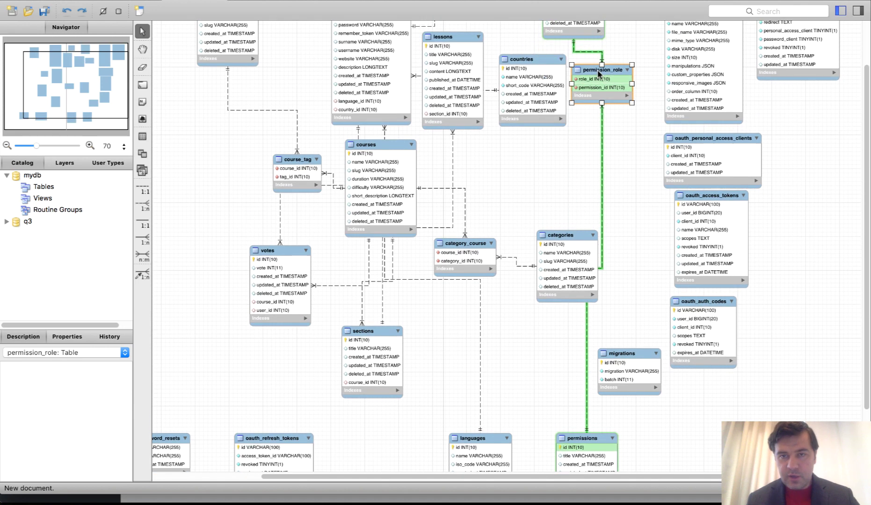
left_click_drag(593, 439, 611, 155)
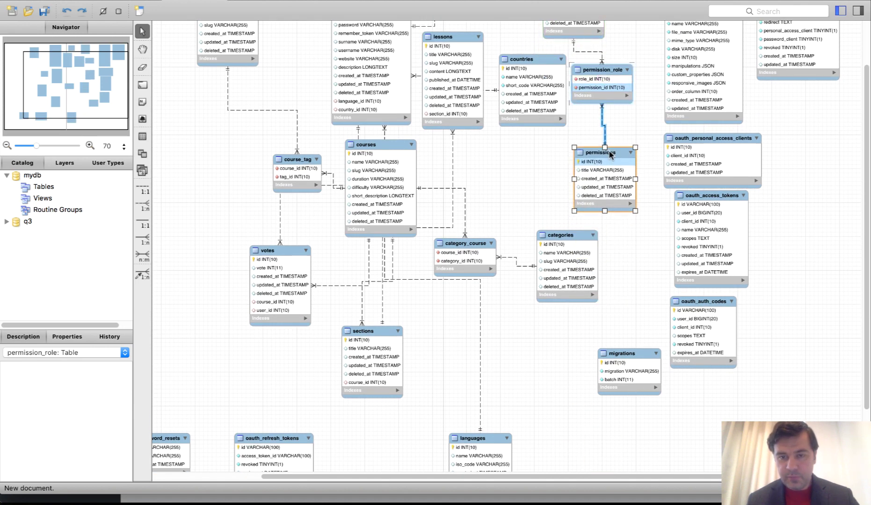
left_click_drag(459, 452, 197, 115)
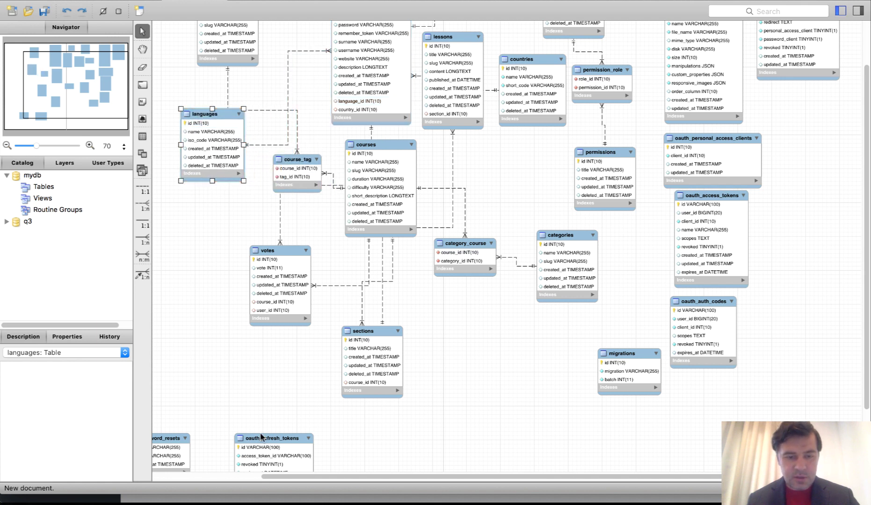
Step: Place oauth_refresh_tokens below oauth_clients and password_resets directly below oauth_refresh_tokens
left_click_drag(258, 444, 790, 105)
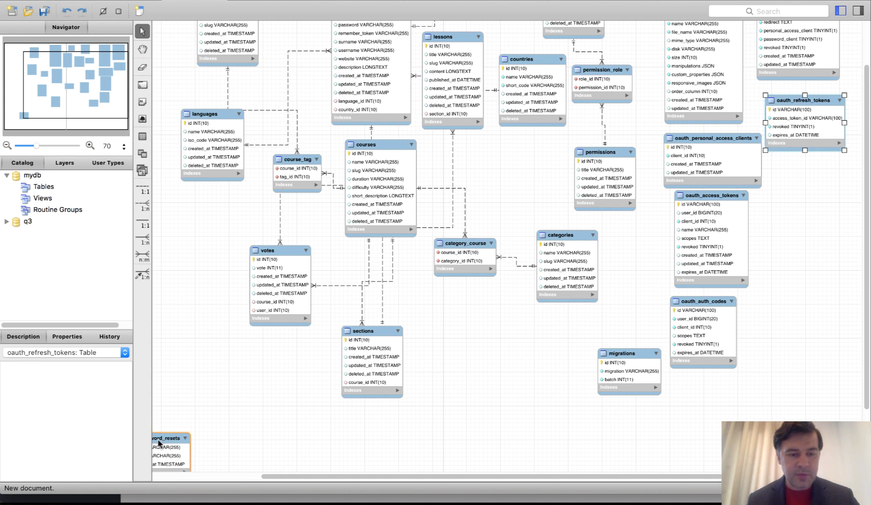
left_click_drag(165, 440, 806, 174)
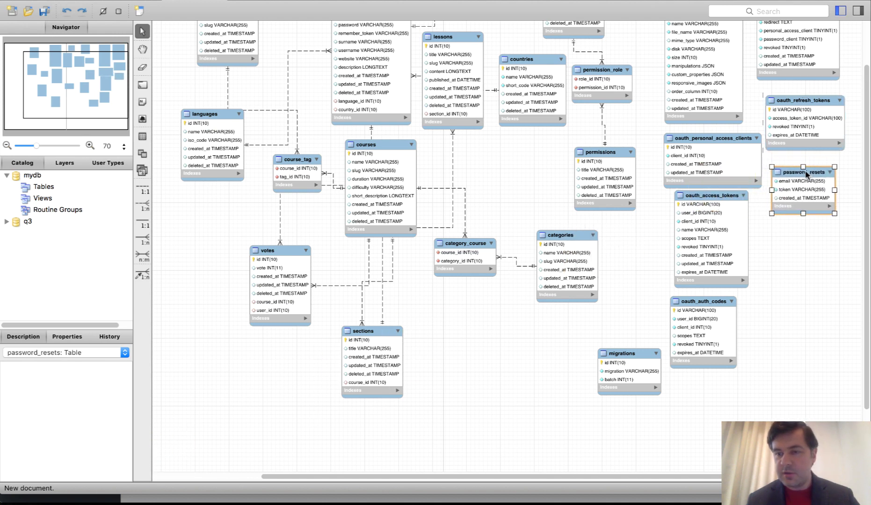
left_click_drag(869, 172, 867, 100)
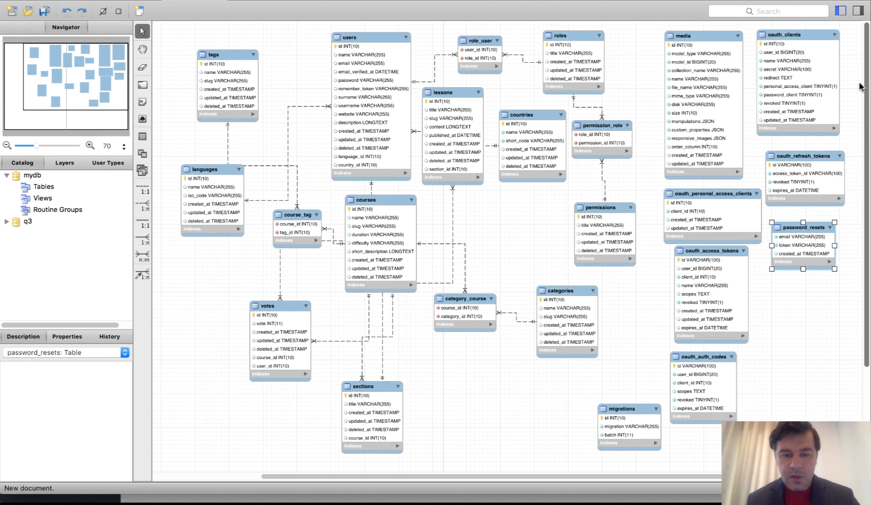
Step: Move sections directly below courses and lessons to the lower right of sections
left_click_drag(365, 385, 456, 215)
key("super+z")
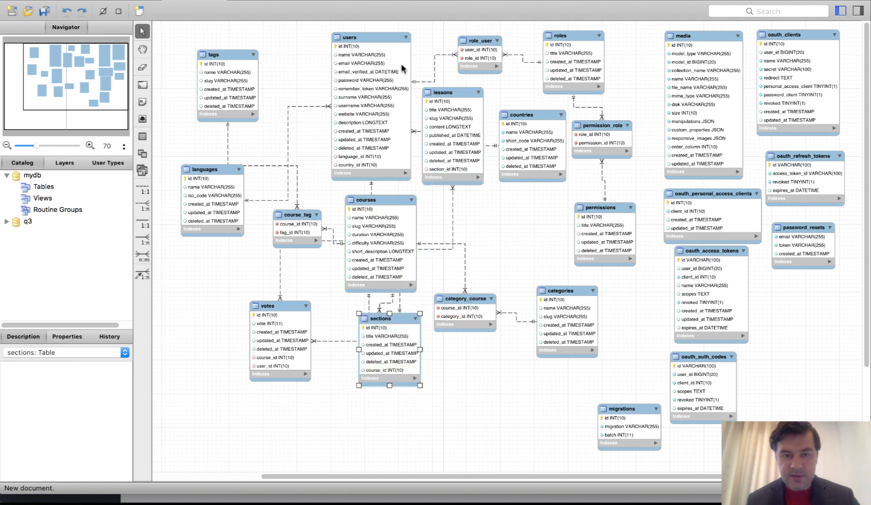
left_click_drag(444, 101, 463, 370)
left_click_drag(382, 323, 369, 322)
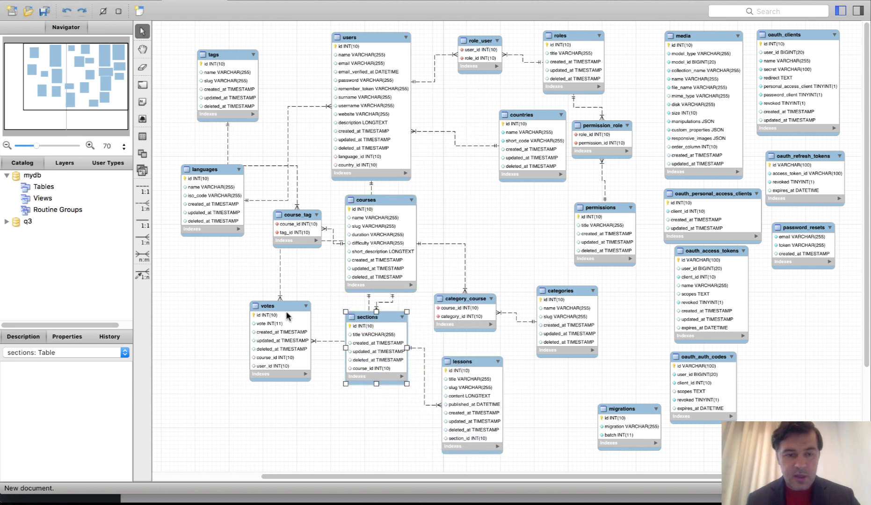
Step: Stack languages and votes to the left of users, with course_tag and tags below them beside courses
left_click_drag(287, 313, 277, 118)
left_click_drag(228, 56, 288, 288)
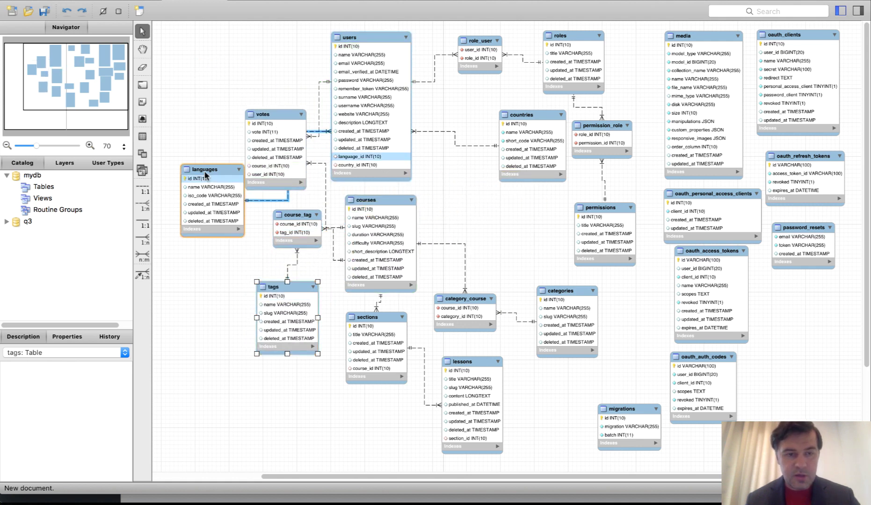
left_click_drag(208, 195, 269, 58)
left_click_drag(272, 117, 266, 125)
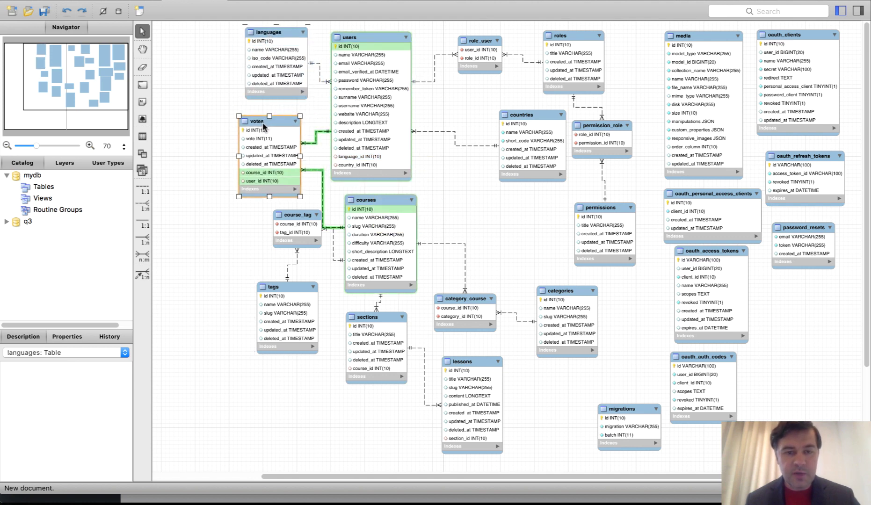
left_click_drag(287, 216, 272, 227)
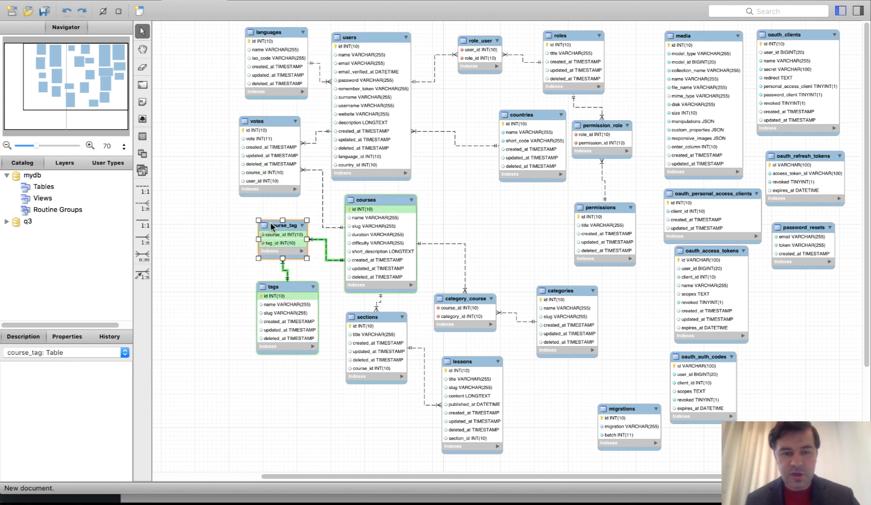
Step: Place category_course to the upper right of courses with categories below it, and nudge lessons slightly up and left
left_click_drag(466, 301, 465, 229)
left_click_drag(567, 291, 460, 221)
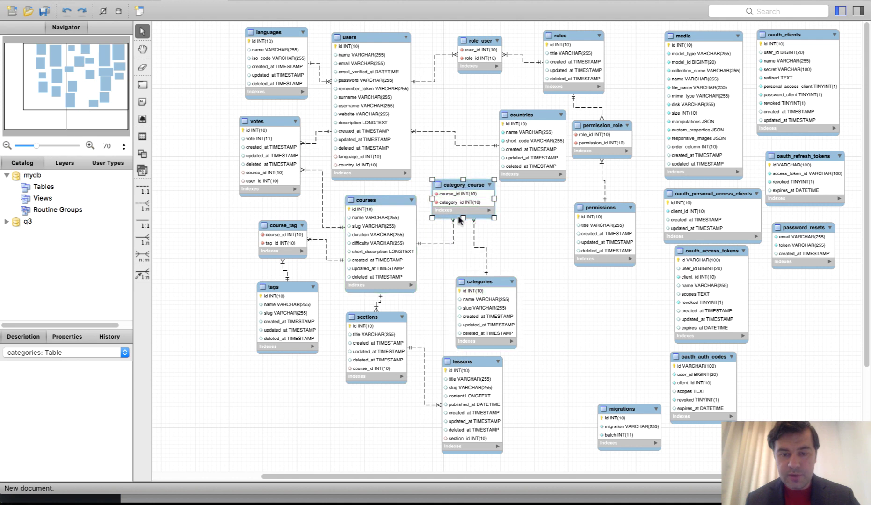
left_click_drag(466, 283, 446, 271)
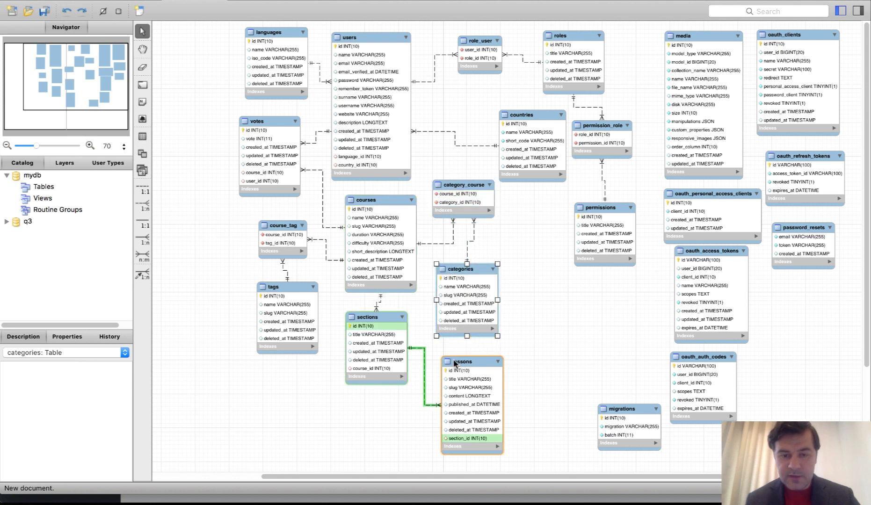
left_click_drag(455, 363, 452, 361)
Step: Move countries beside users, and arrange role_user, roles and permission_role as a chain descending to permissions
left_click_drag(514, 121, 435, 101)
left_click_drag(472, 40, 503, 40)
left_click_drag(600, 121, 603, 151)
left_click_drag(580, 38, 620, 65)
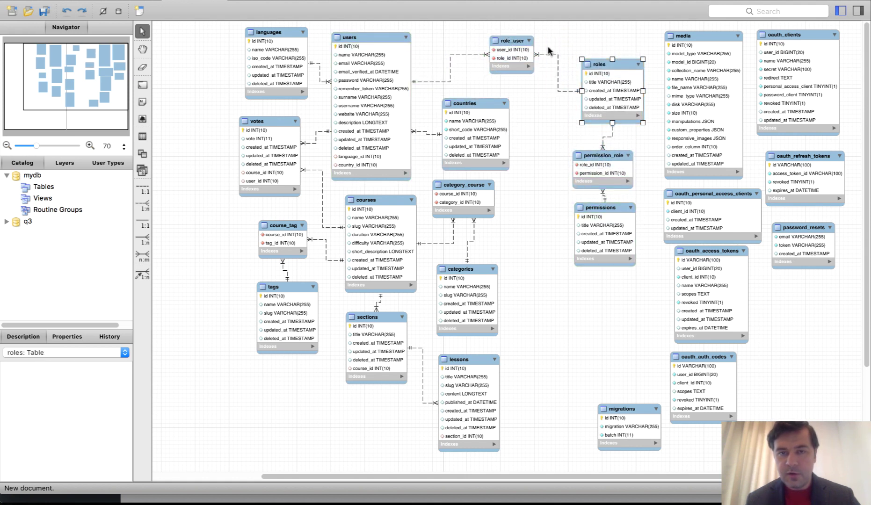
left_click_drag(514, 41, 545, 38)
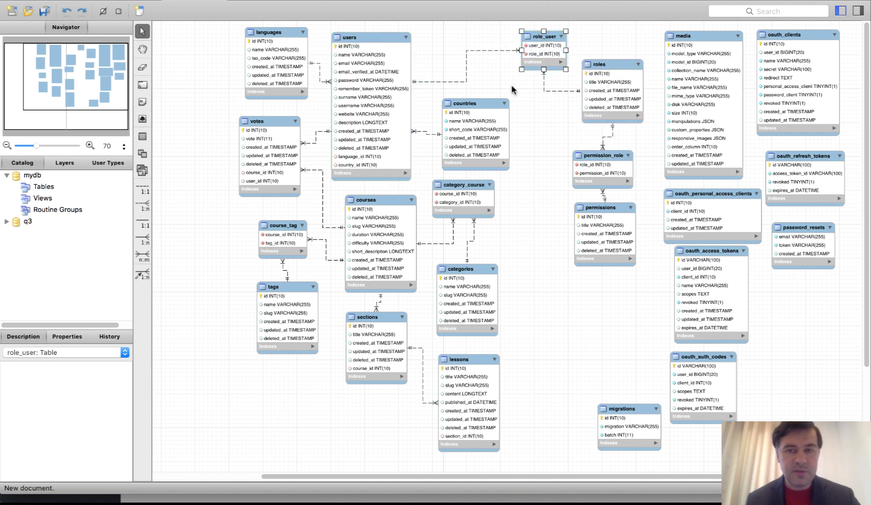
left_click(326, 90)
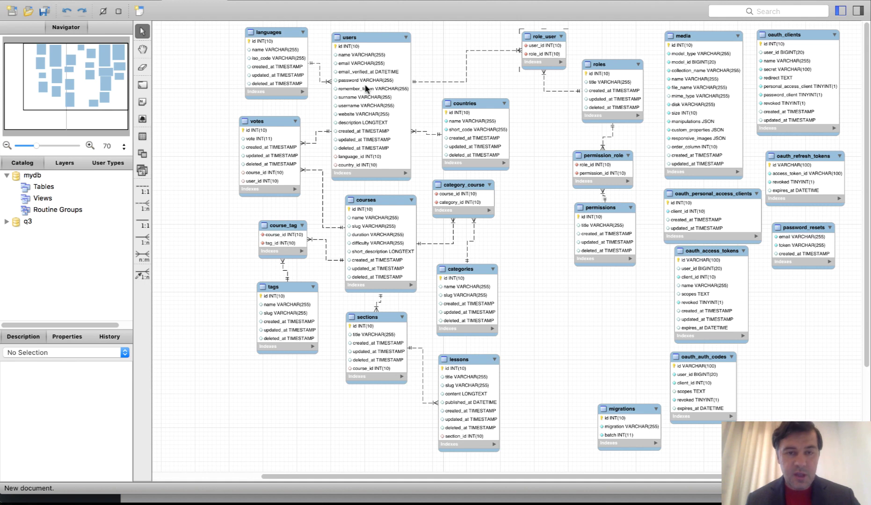
Step: Shift users slightly to the right, and nudge countries slightly up beside it
left_click_drag(368, 33, 375, 34)
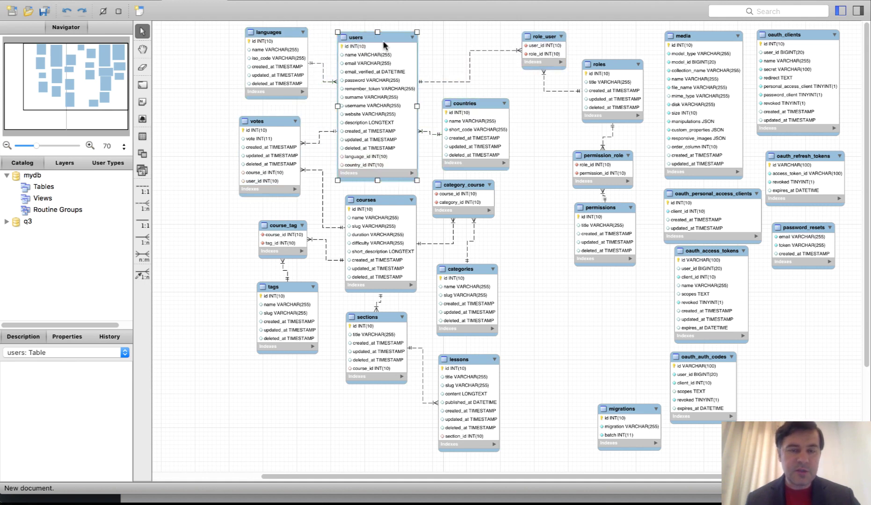
key("super+equal")
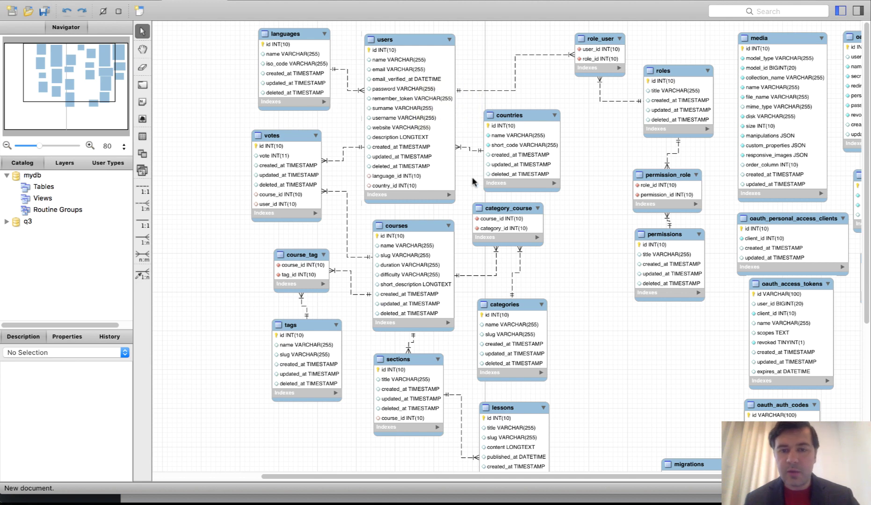
left_click_drag(521, 159, 521, 146)
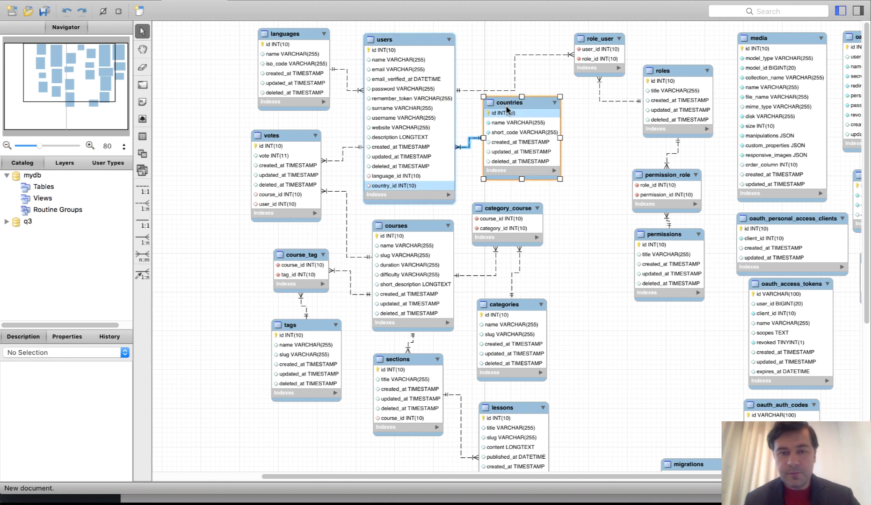
left_click(513, 112)
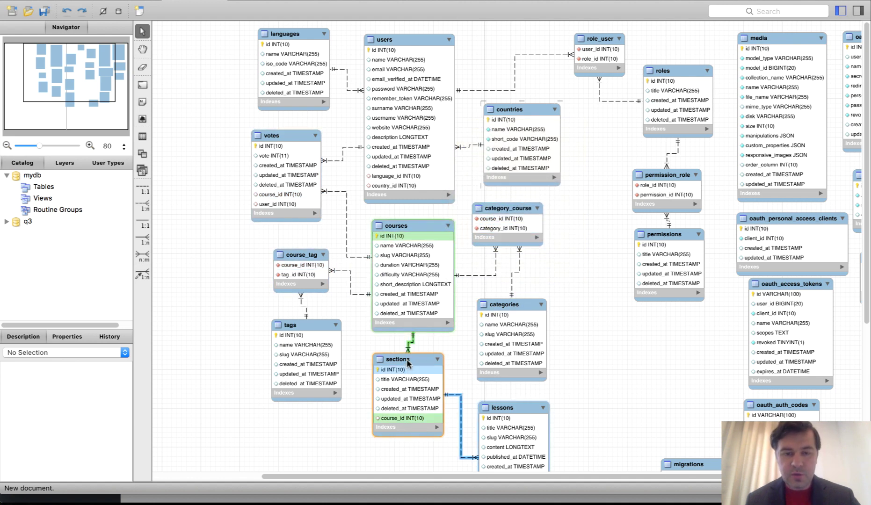
Step: Move courses up close under users, and tighten sections and lessons up and to the left below it
left_click_drag(409, 358, 396, 356)
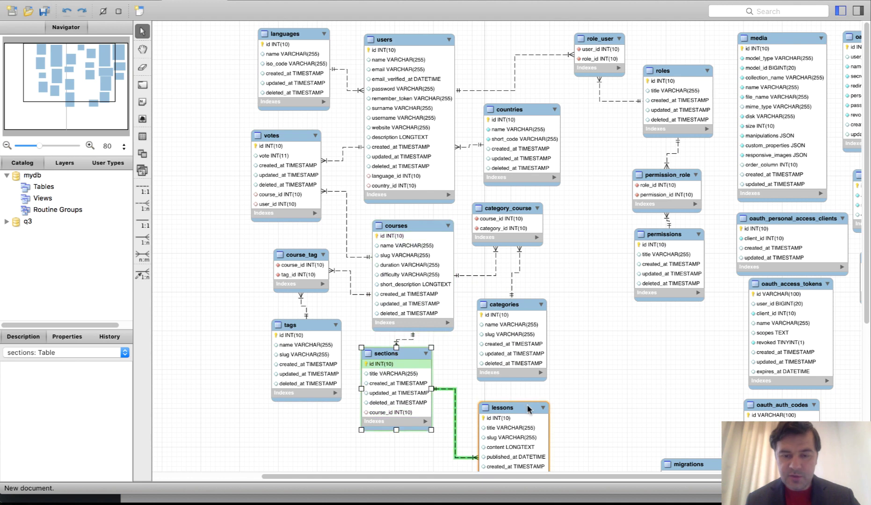
left_click_drag(523, 407, 499, 391)
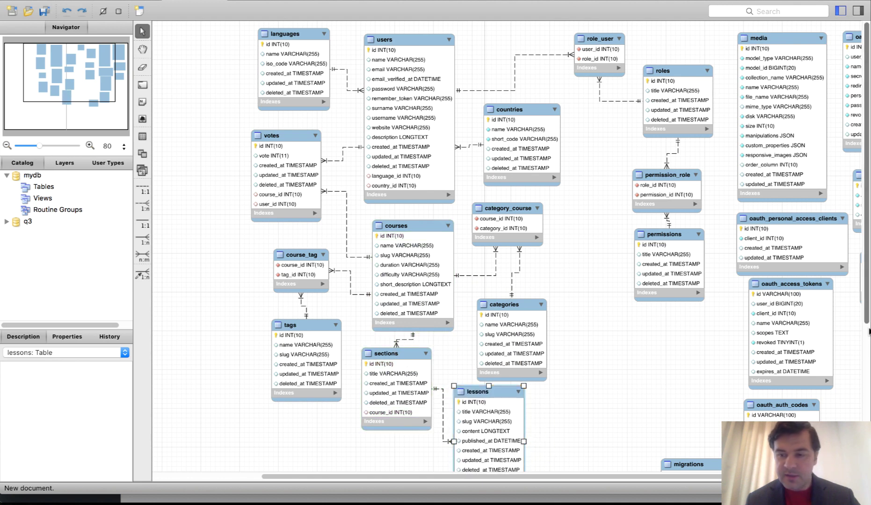
left_click_drag(867, 316, 868, 330)
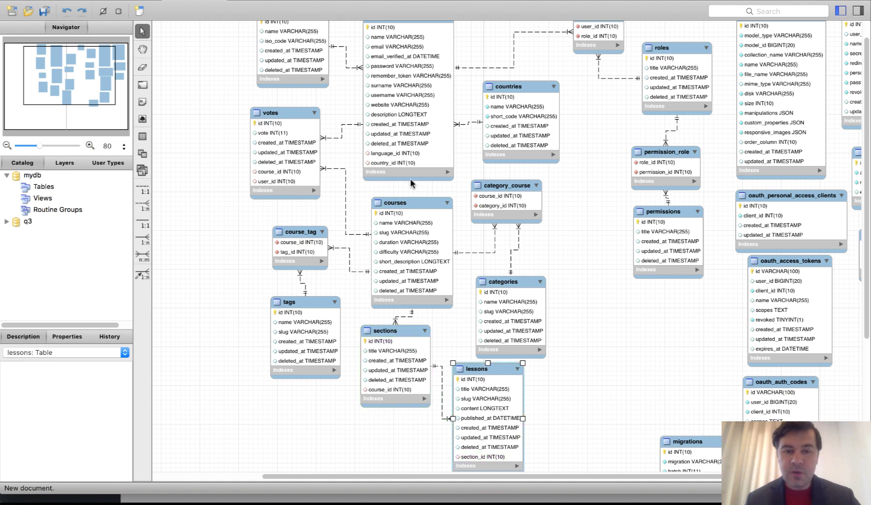
left_click_drag(409, 202, 407, 190)
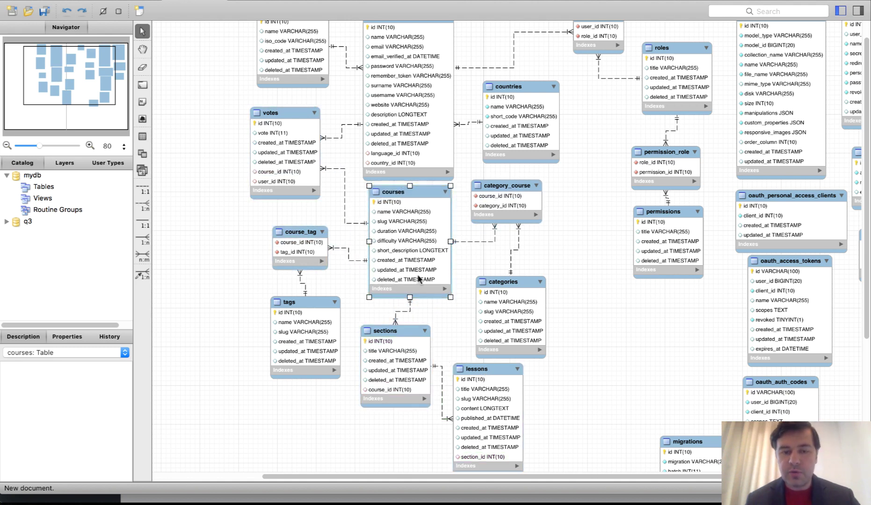
left_click_drag(398, 333, 401, 321)
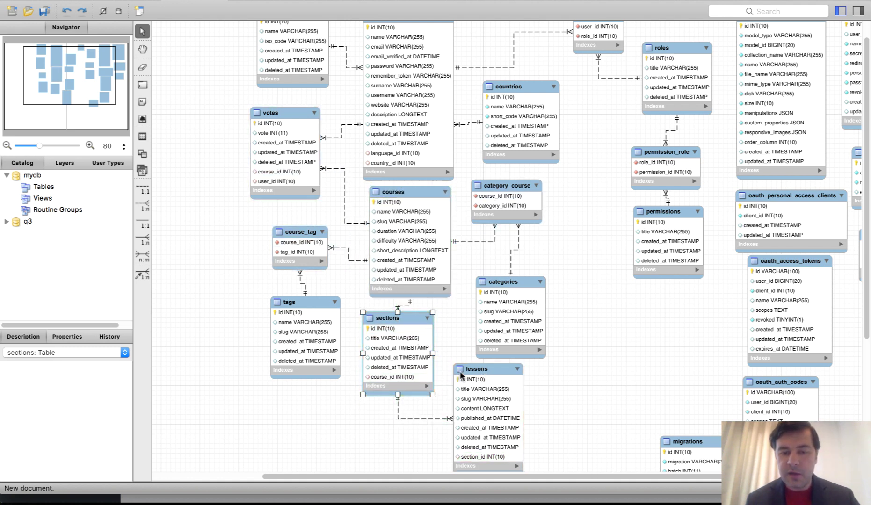
left_click_drag(461, 375, 452, 373)
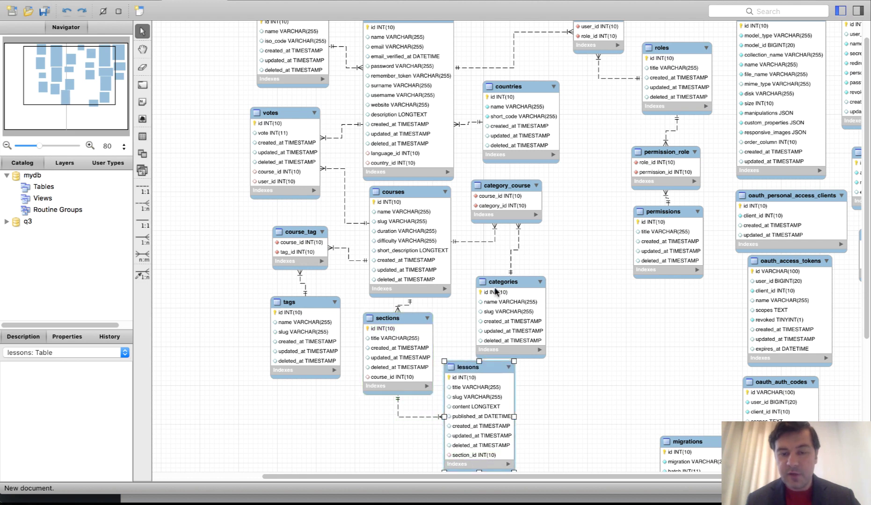
Step: Move categories up closer to category_course, and shift lessons slightly right and up below categories
left_click_drag(496, 292, 493, 270)
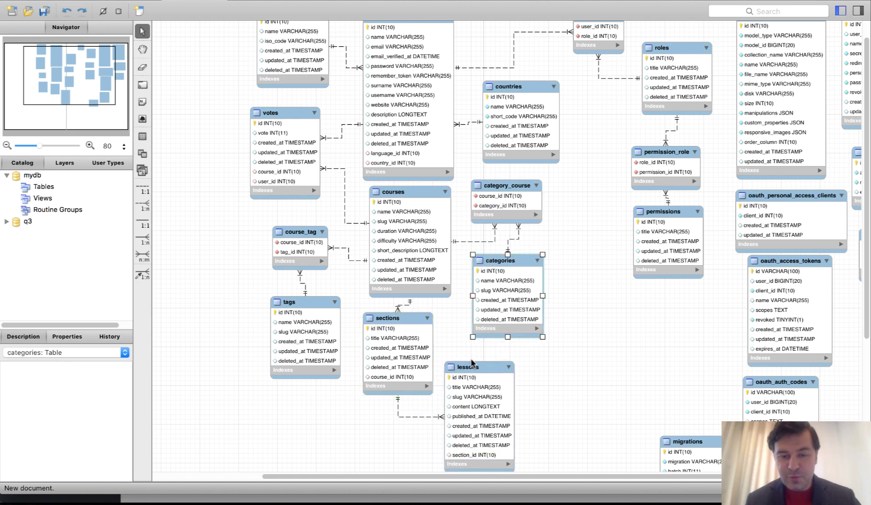
left_click_drag(472, 363, 488, 358)
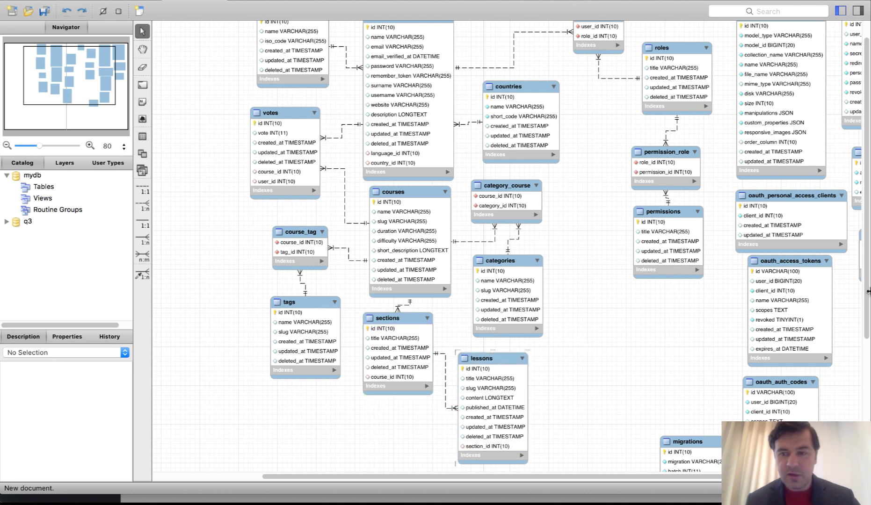
left_click_drag(866, 302, 868, 292)
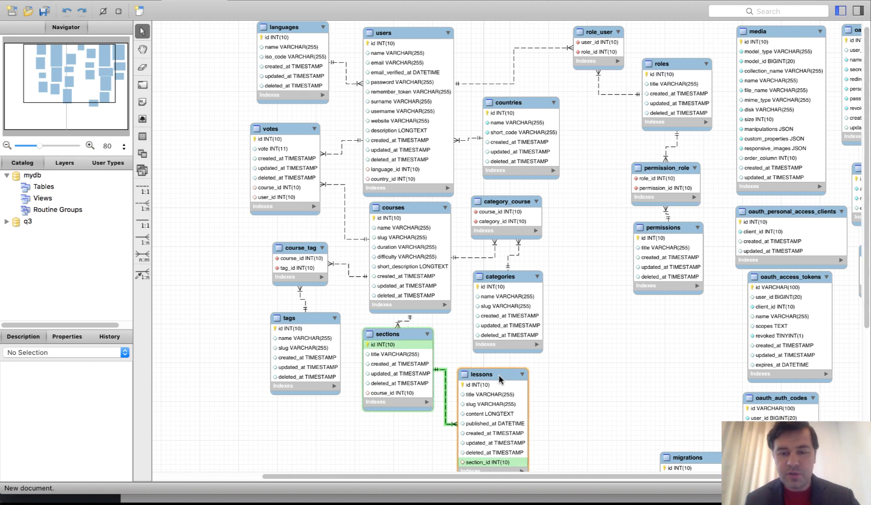
left_click_drag(499, 376, 506, 366)
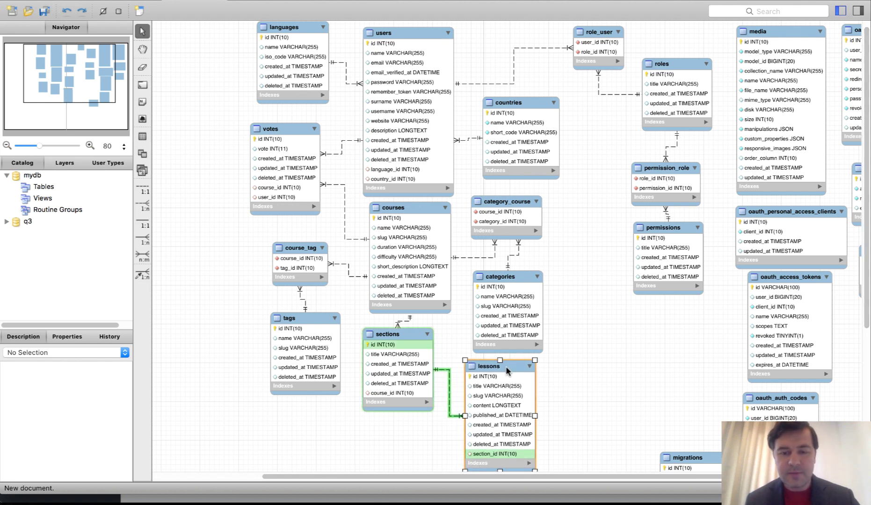
left_click(616, 368)
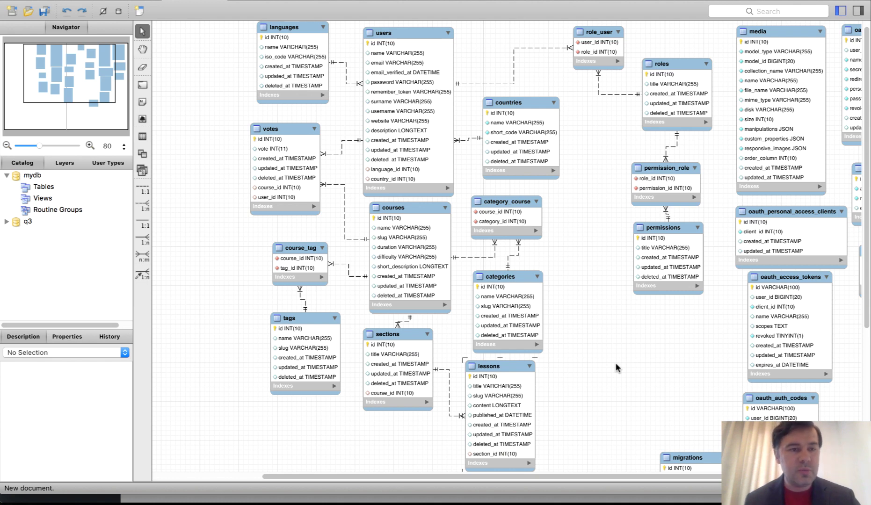